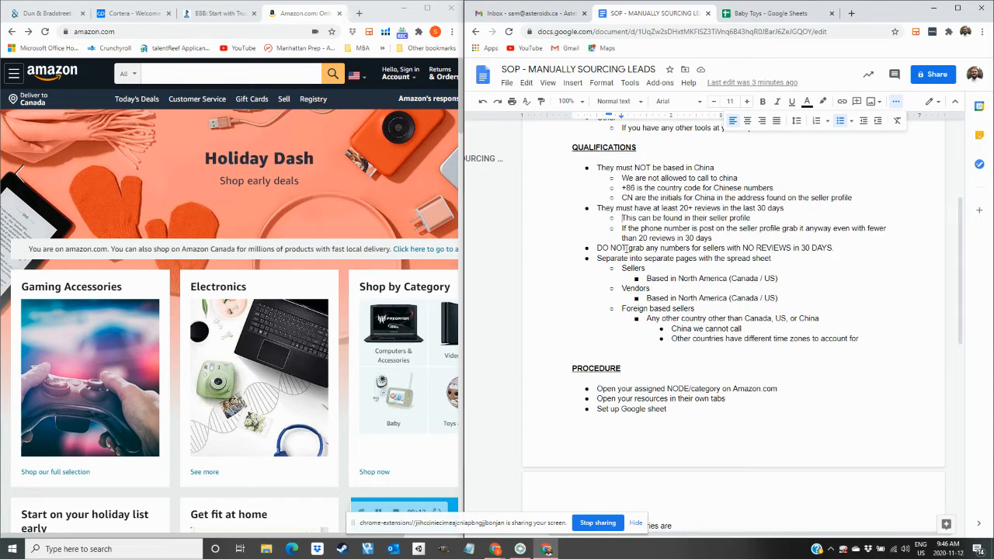
Highlight the Helium 10 Browser Plugin entry in the SOP's RESOURCES list.
scroll(621, 352, down, 3)
scroll(612, 286, down, 10)
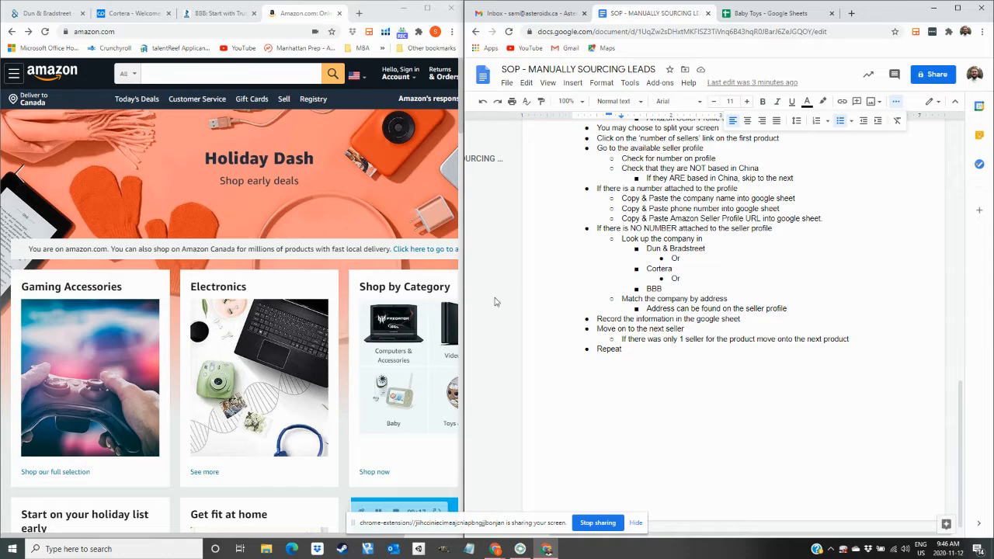
scroll(672, 436, up, 5)
scroll(672, 436, up, 20)
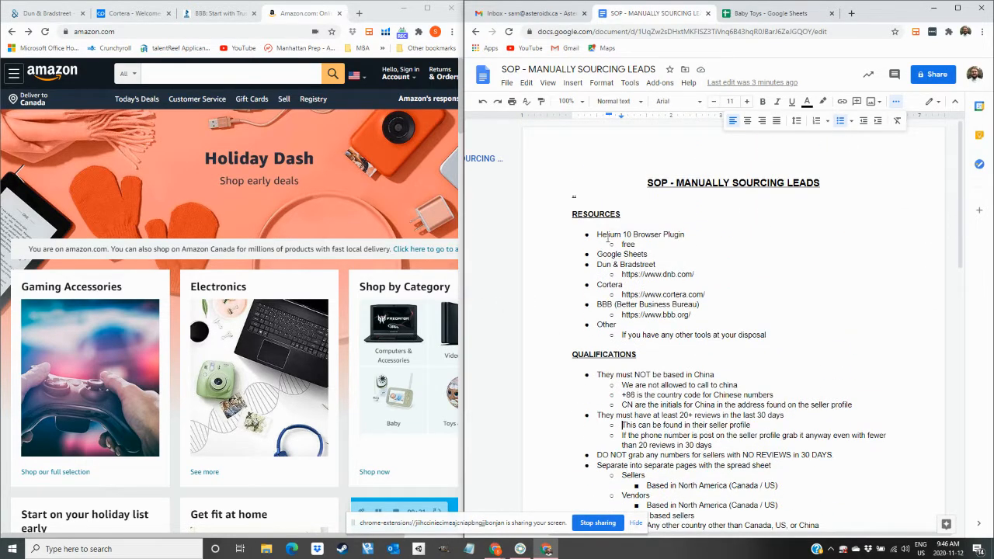
drag(599, 234, 637, 239)
click(712, 247)
drag(596, 233, 690, 236)
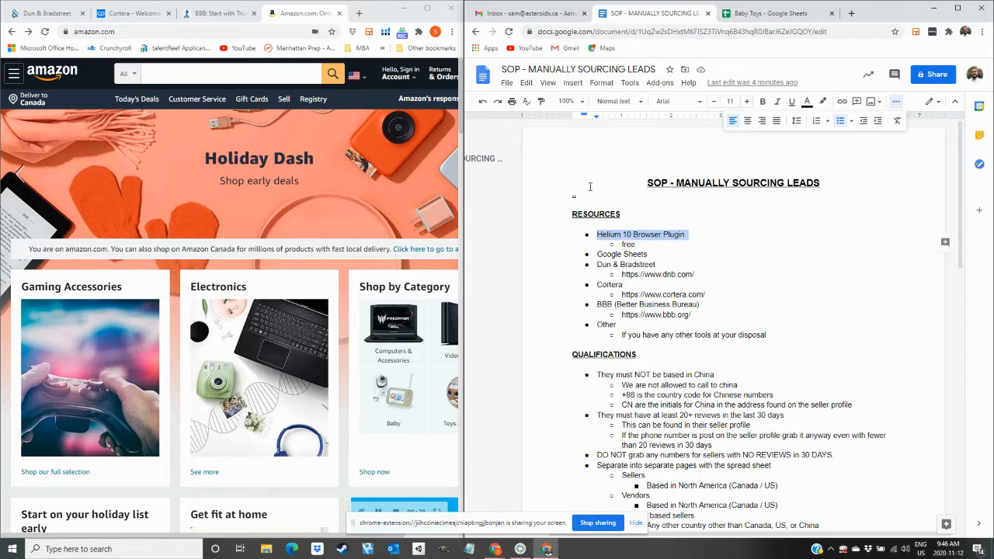
key(Down)
key(Down)
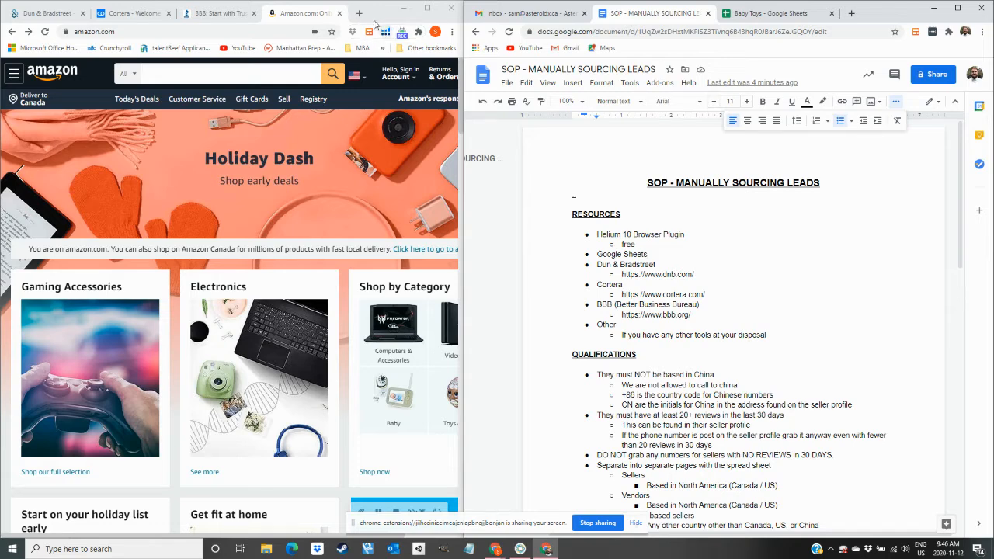
Search the web for the Helium 10 browser extension.
click(360, 14)
text(heli)
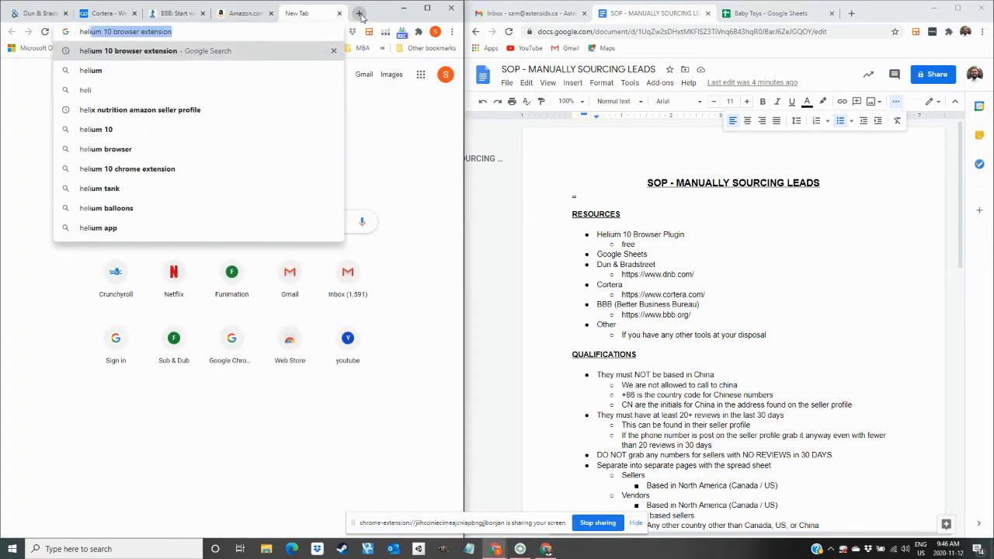
key(Return)
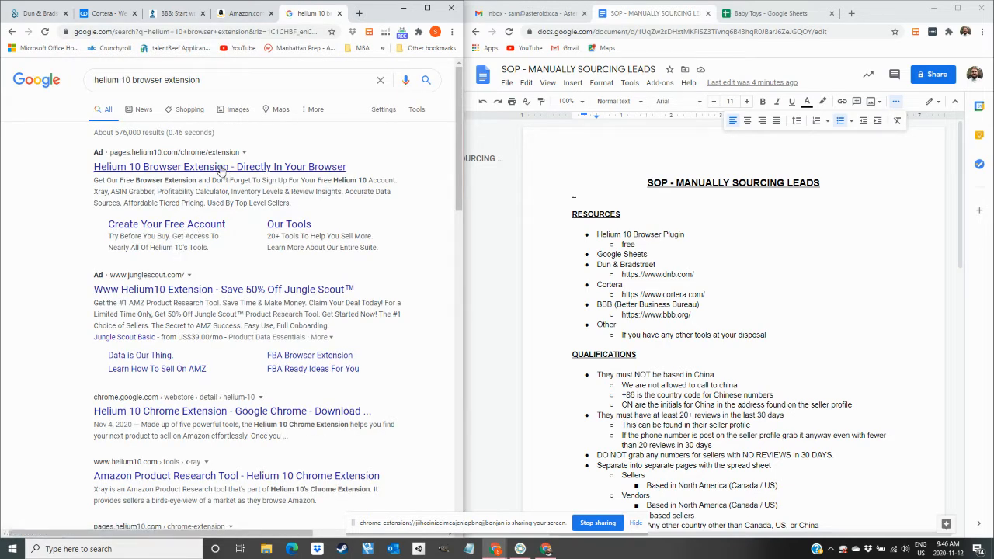
Widen column A of the Baby Toys sheet to fit its Company Name header.
click(341, 13)
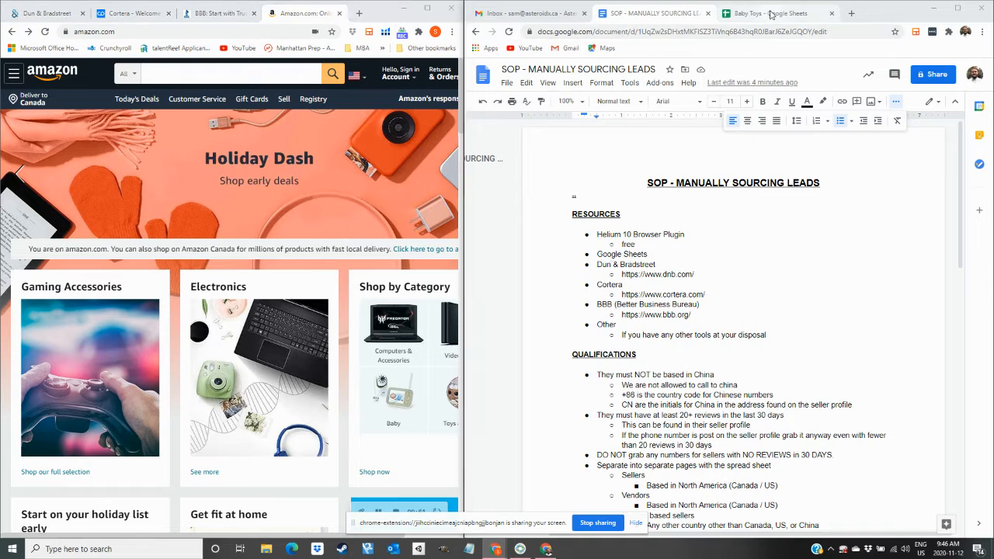
click(769, 14)
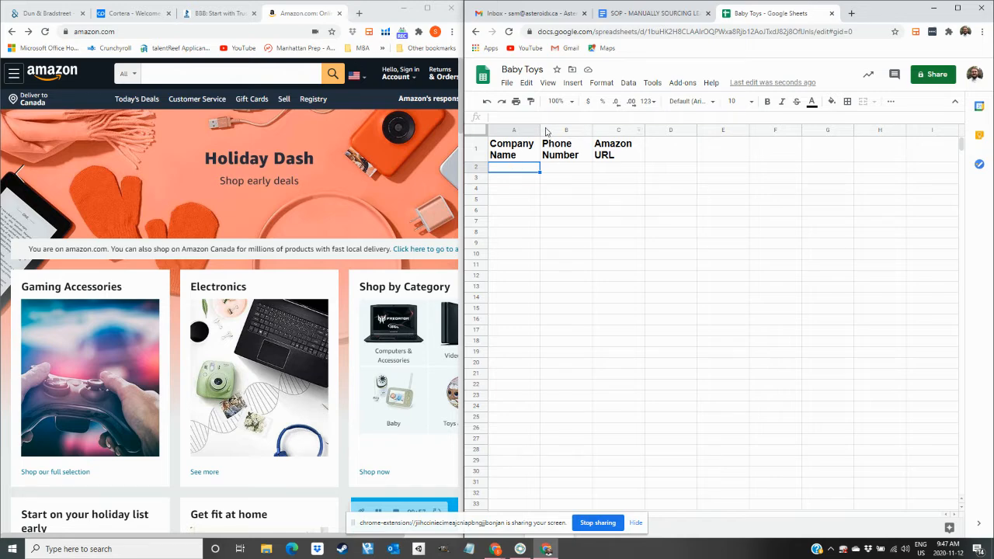
drag(540, 130, 720, 131)
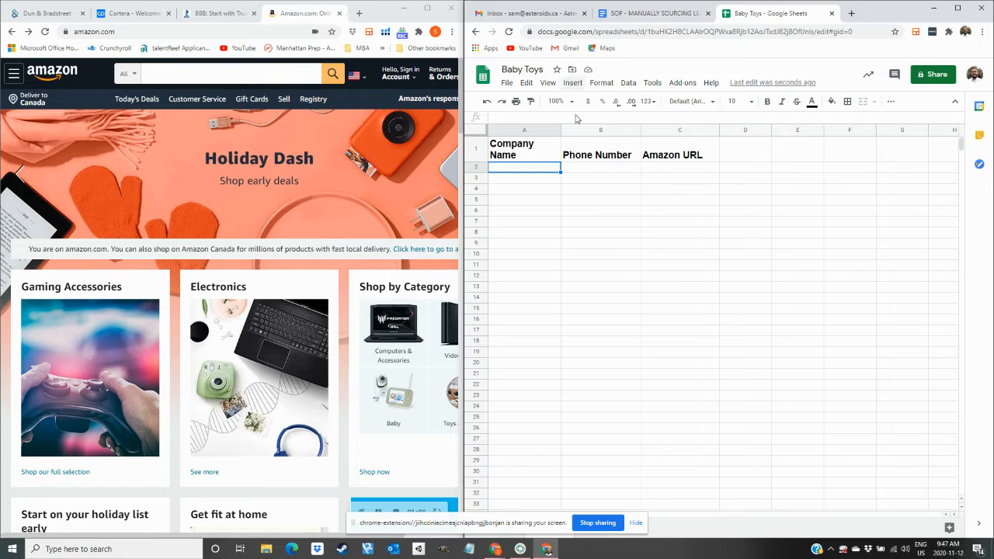
Highlight the Dun & Bradstreet, Cortera and BBB entries in the SOP's resources list.
click(645, 13)
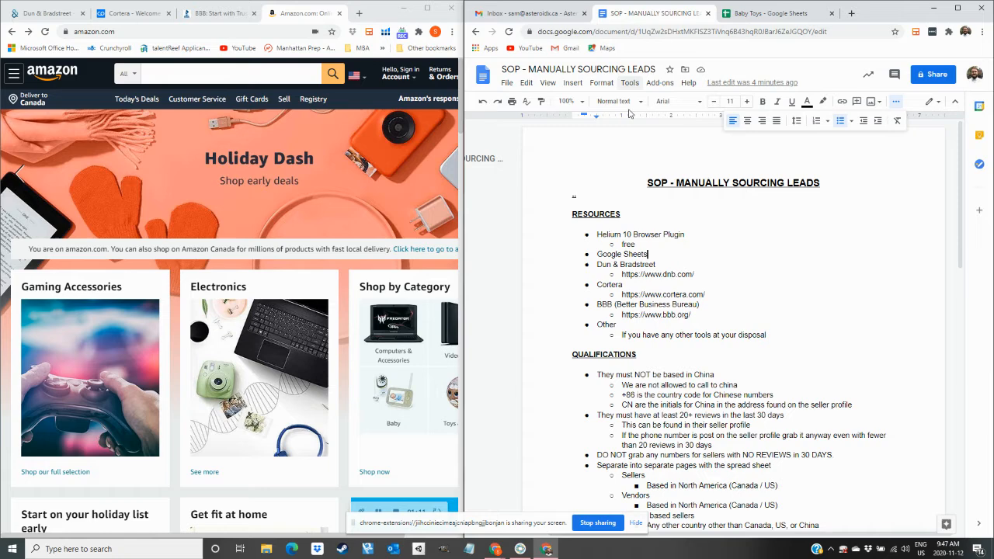
click(665, 261)
drag(603, 265, 699, 304)
click(650, 284)
click(668, 274)
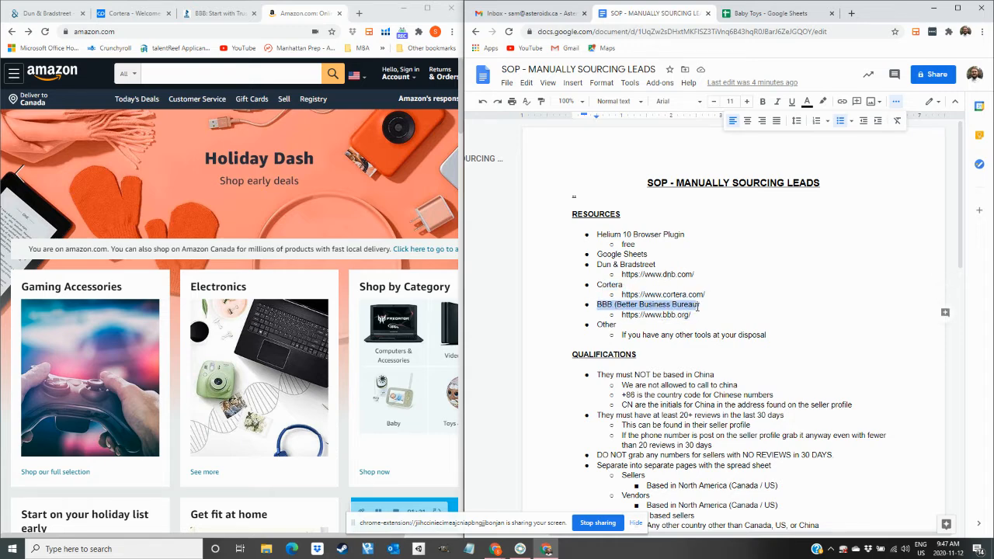
click(703, 296)
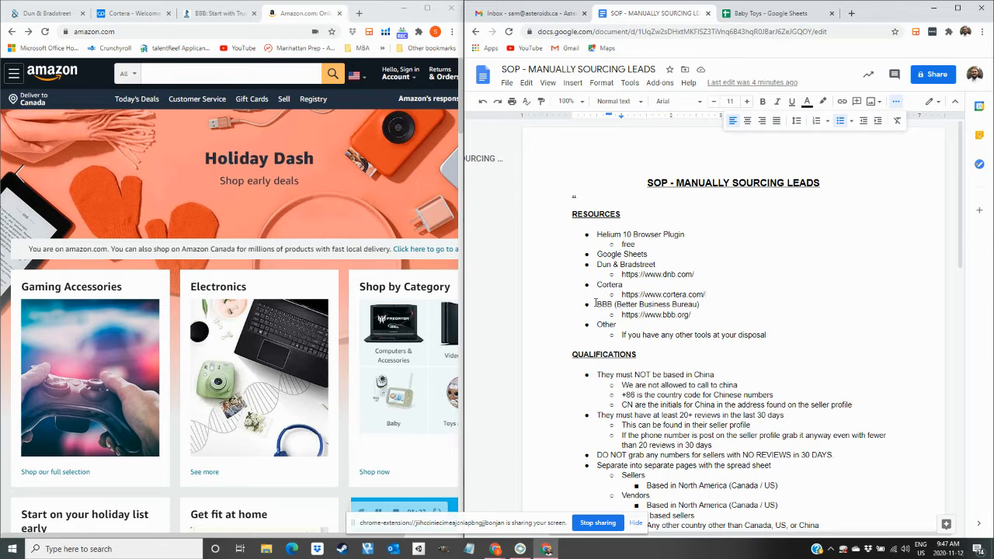
click(709, 304)
click(664, 264)
click(707, 305)
Point out the QUALIFICATIONS section and Other entry, then highlight the resources through BBB.
click(663, 369)
click(627, 325)
drag(701, 305, 675, 230)
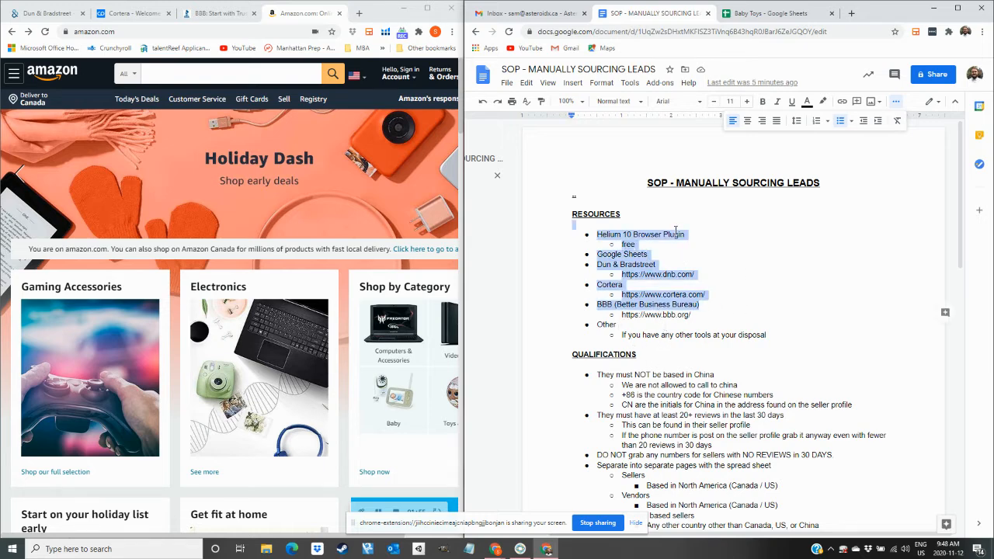
click(749, 293)
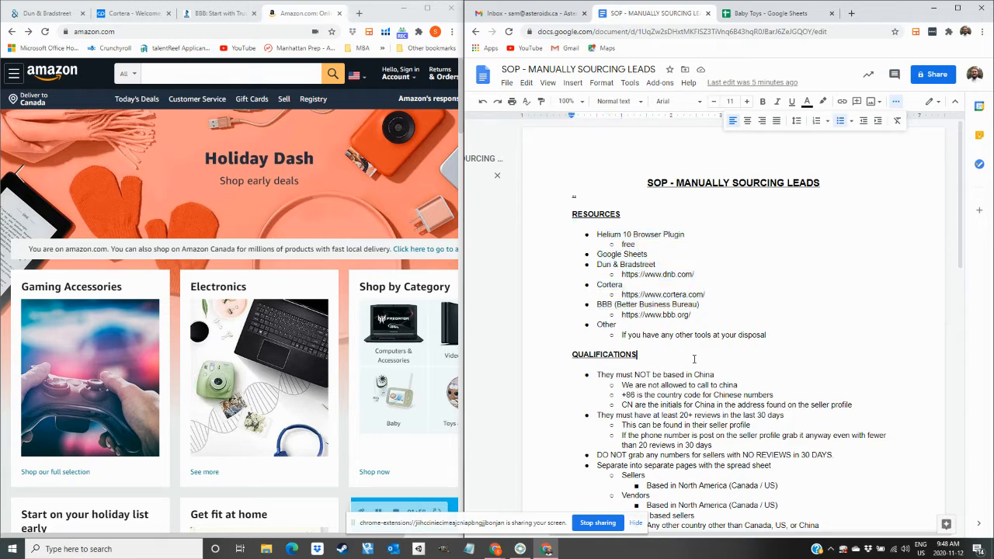
scroll(691, 361, down, 2)
click(661, 312)
drag(616, 271, 699, 270)
click(714, 271)
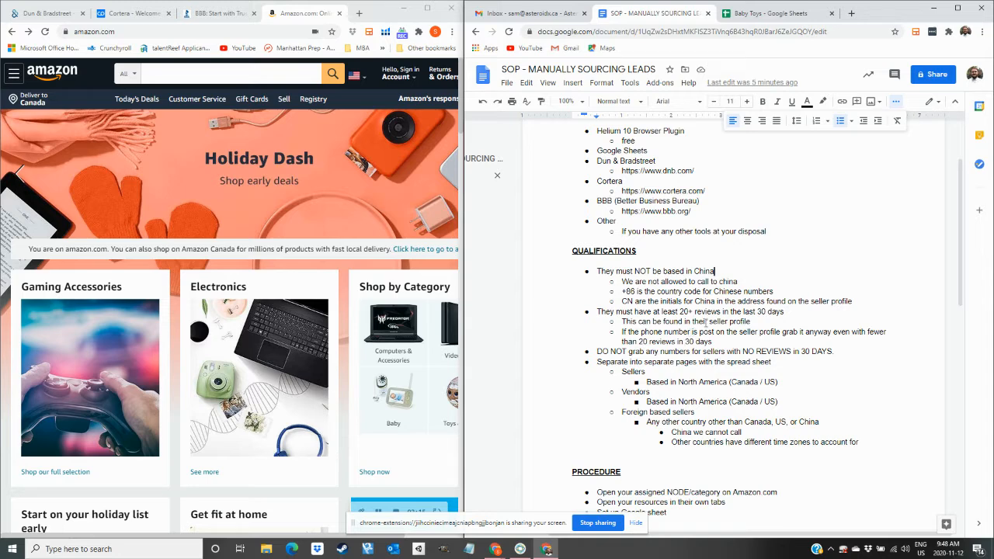
drag(621, 291, 638, 292)
click(643, 299)
drag(626, 292, 637, 292)
click(684, 297)
double_click(632, 301)
click(630, 301)
drag(679, 312, 786, 312)
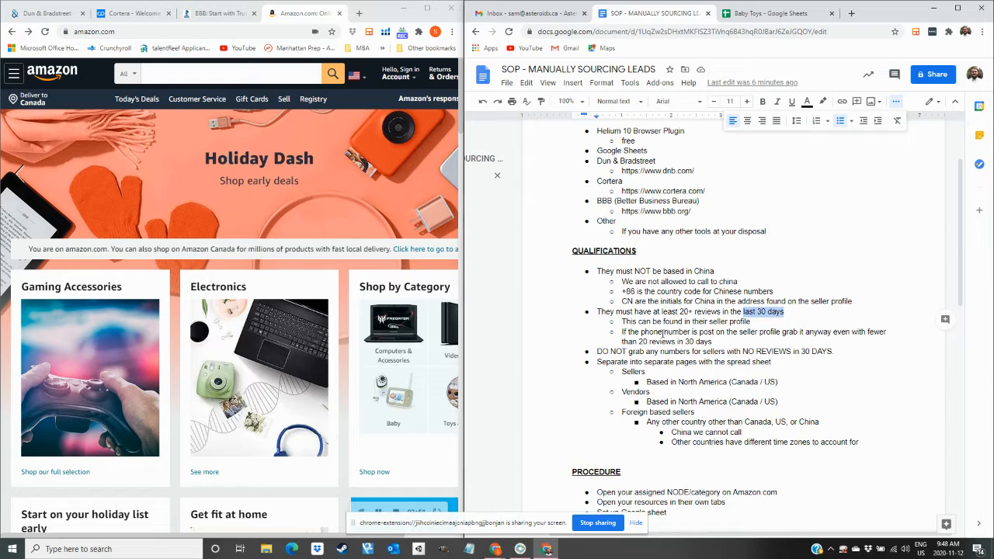
click(753, 318)
drag(785, 311, 745, 316)
click(762, 322)
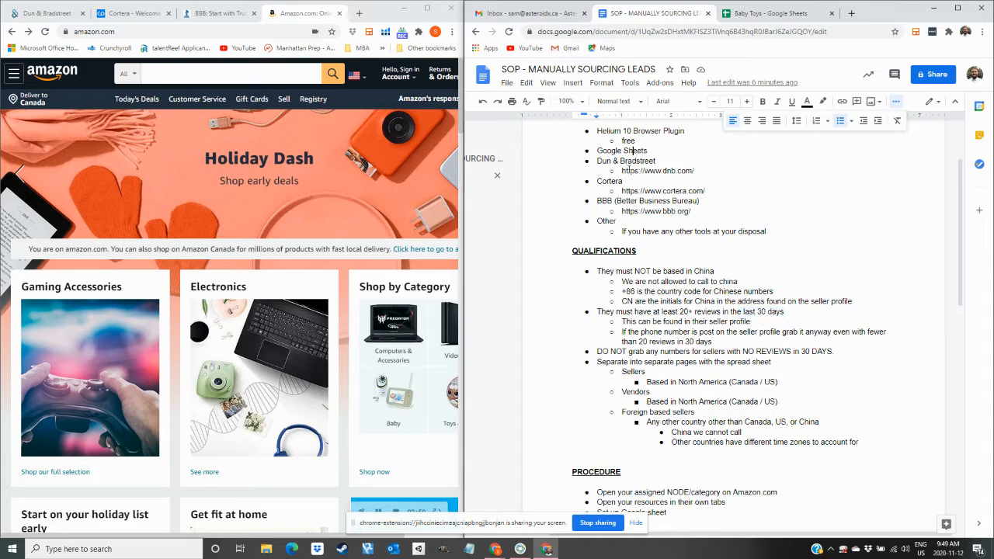
click(615, 200)
double_click(684, 310)
click(673, 334)
drag(743, 351, 832, 356)
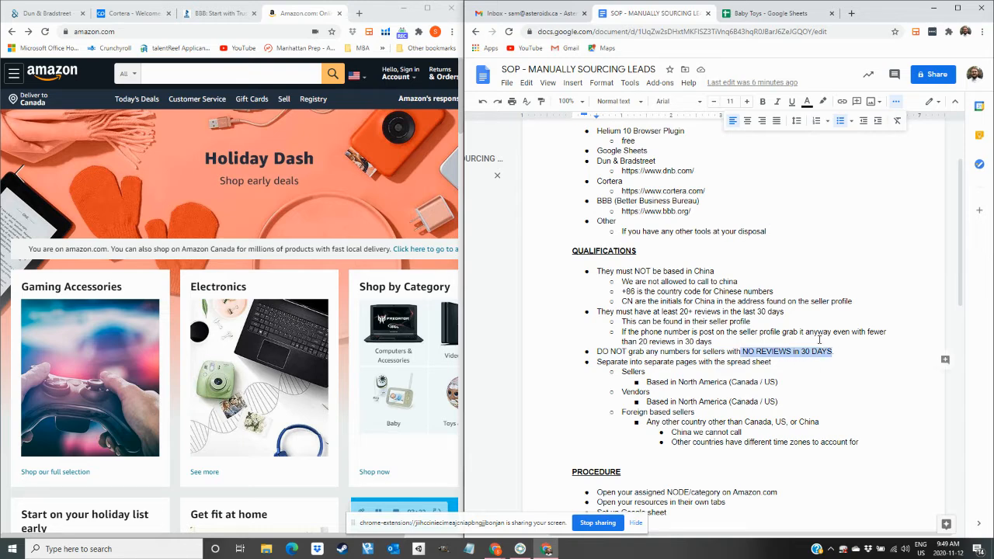
Highlight the separate-pages rule, 'Based in North America' and the Vendors category.
click(712, 352)
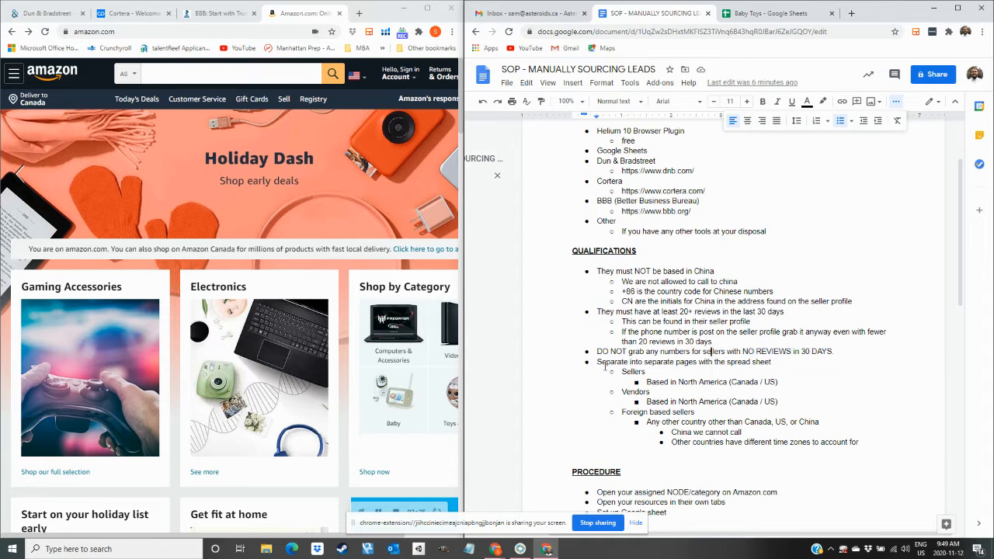
drag(605, 367, 650, 365)
click(651, 364)
drag(622, 372, 731, 382)
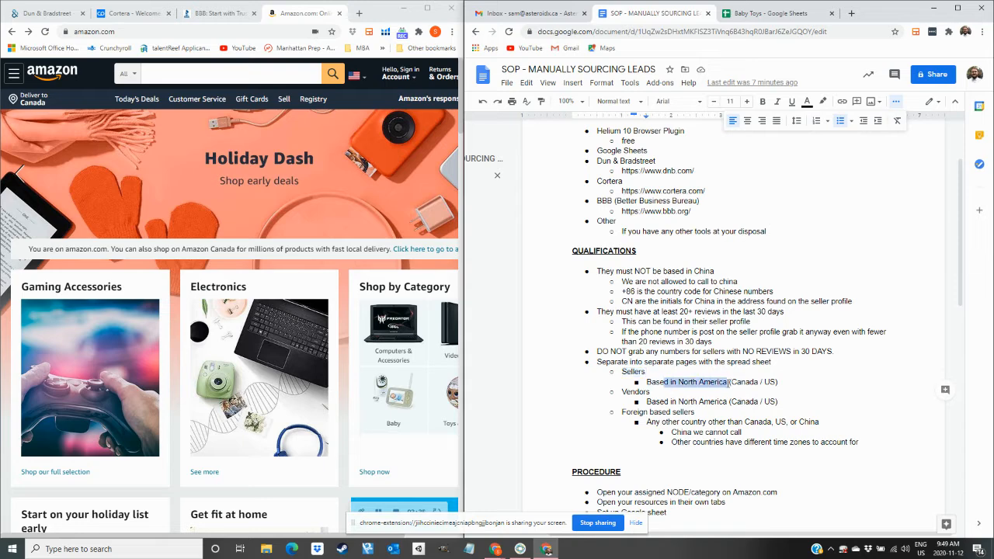
click(752, 364)
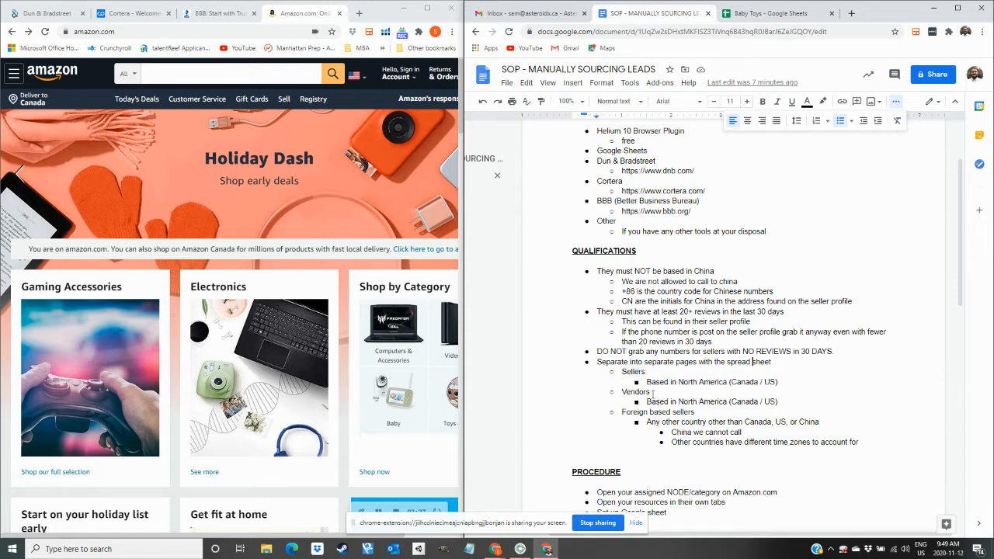
drag(626, 392, 651, 392)
click(669, 402)
drag(622, 392, 649, 392)
click(659, 401)
Append '/ vendor' after 'Foreign based sellers' in the QUALIFICATIONS bullet.
drag(634, 413, 686, 413)
click(695, 413)
text(/ vendor)
Add two new sheets, Sheet2 and Sheet3, to the Baby Toys spreadsheet.
drag(635, 291, 622, 292)
click(671, 413)
click(824, 11)
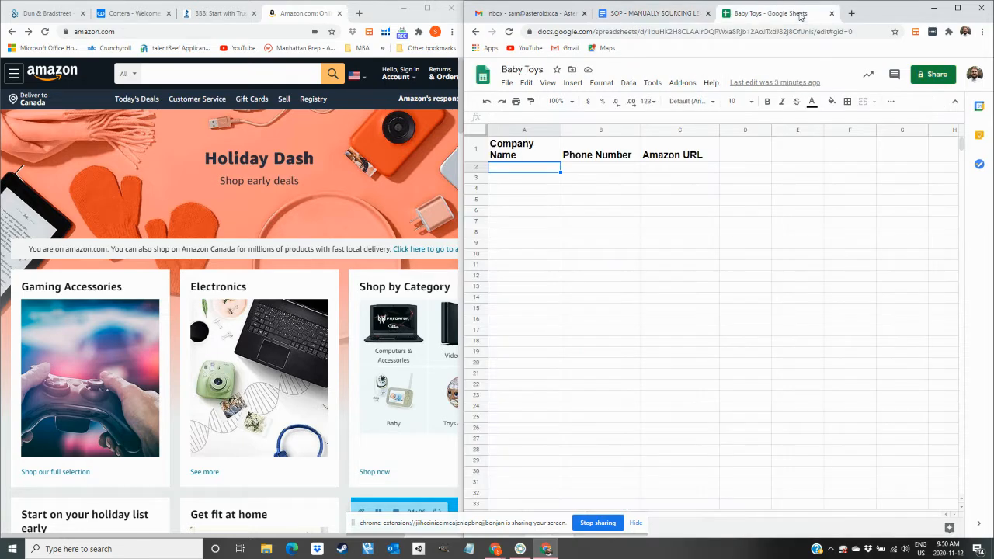
click(635, 523)
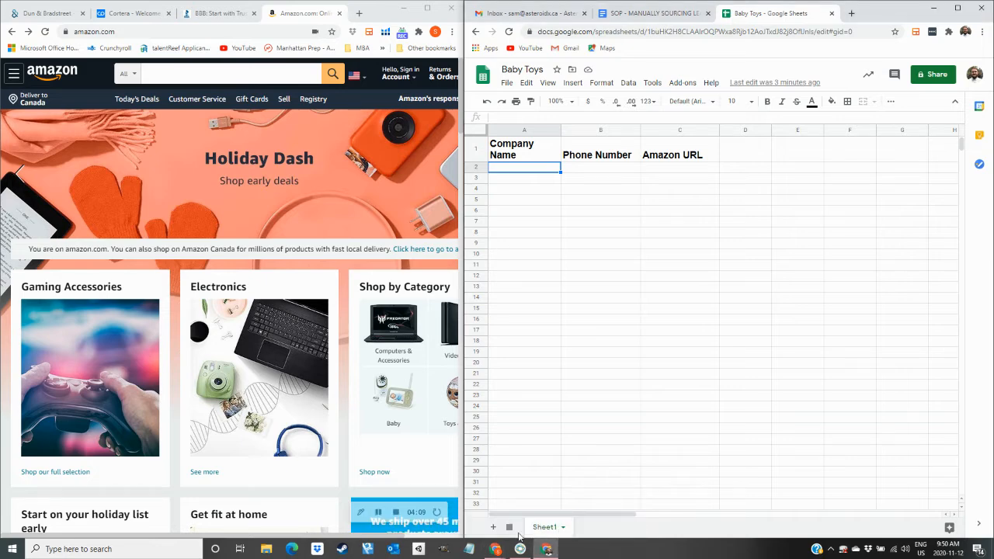
click(493, 527)
click(493, 527)
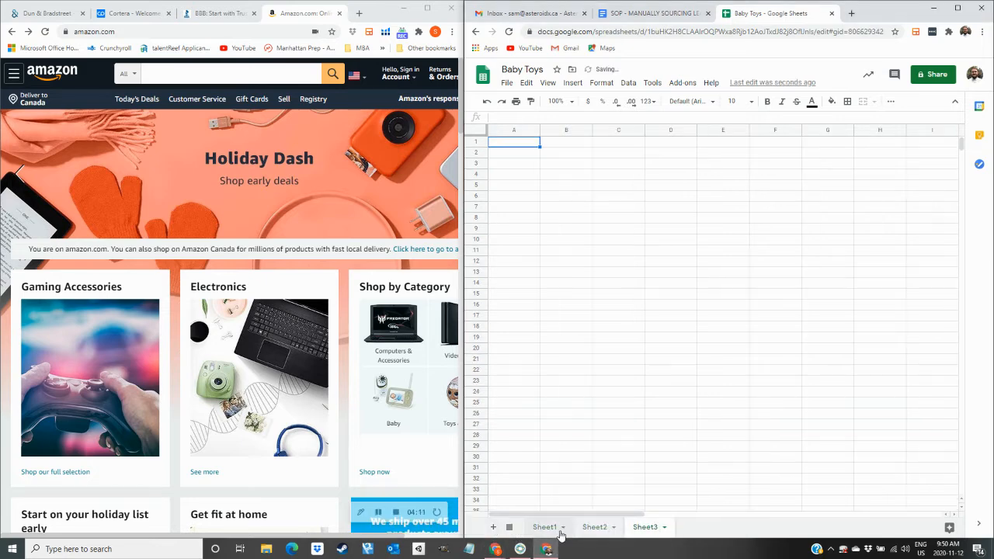
click(556, 533)
Delete Sheet2 and Sheet3 from the Baby Toys workbook.
click(525, 155)
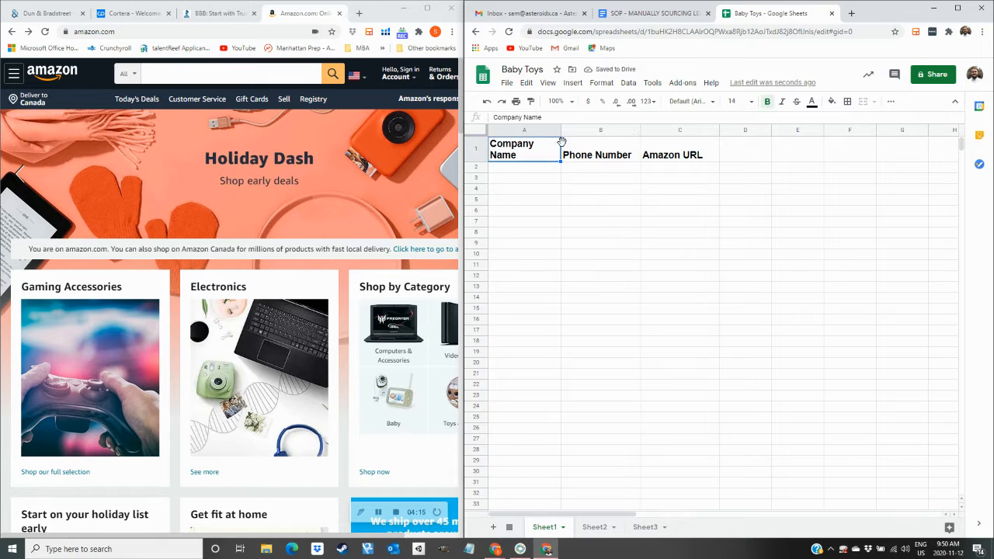
click(596, 530)
click(648, 529)
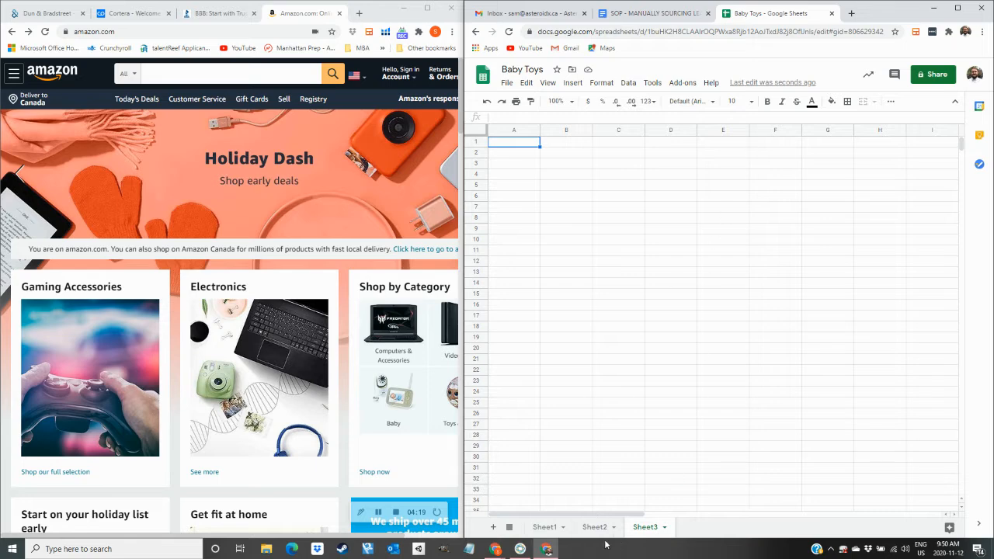
click(544, 528)
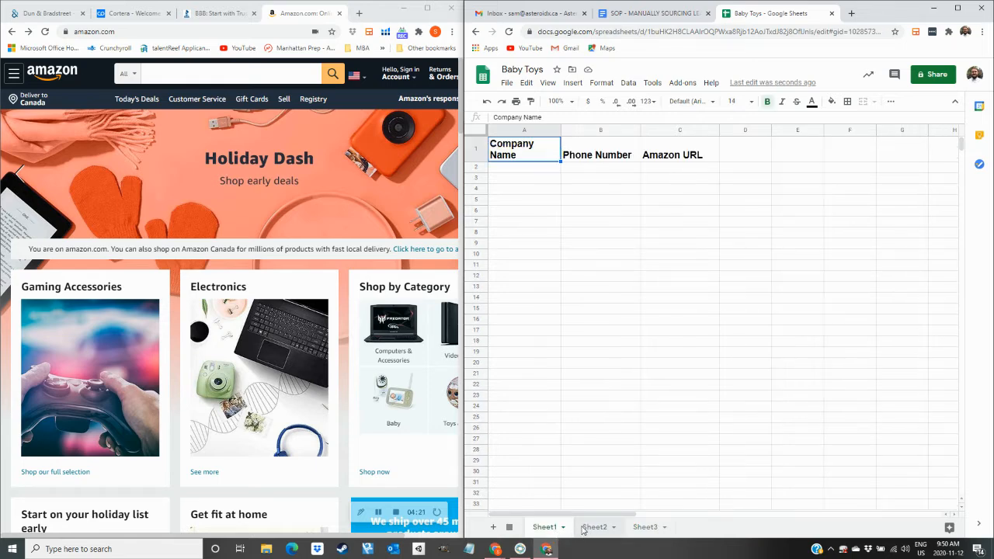
right_click(582, 528)
click(617, 347)
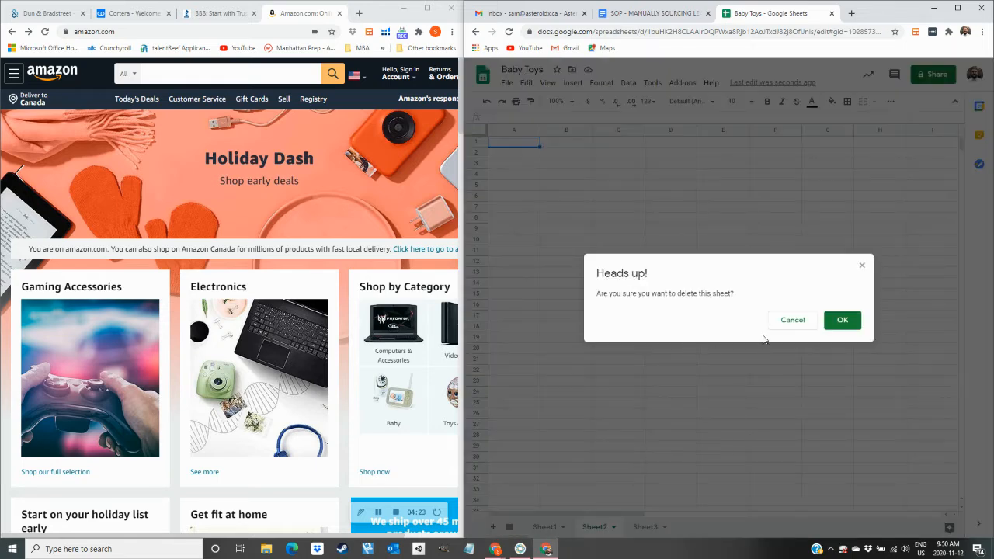
click(842, 320)
right_click(603, 529)
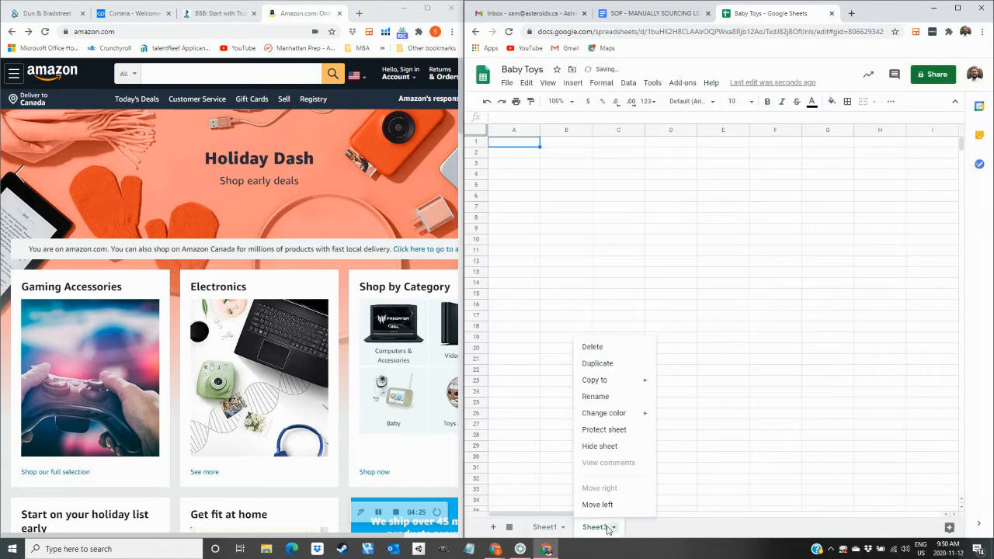
click(631, 347)
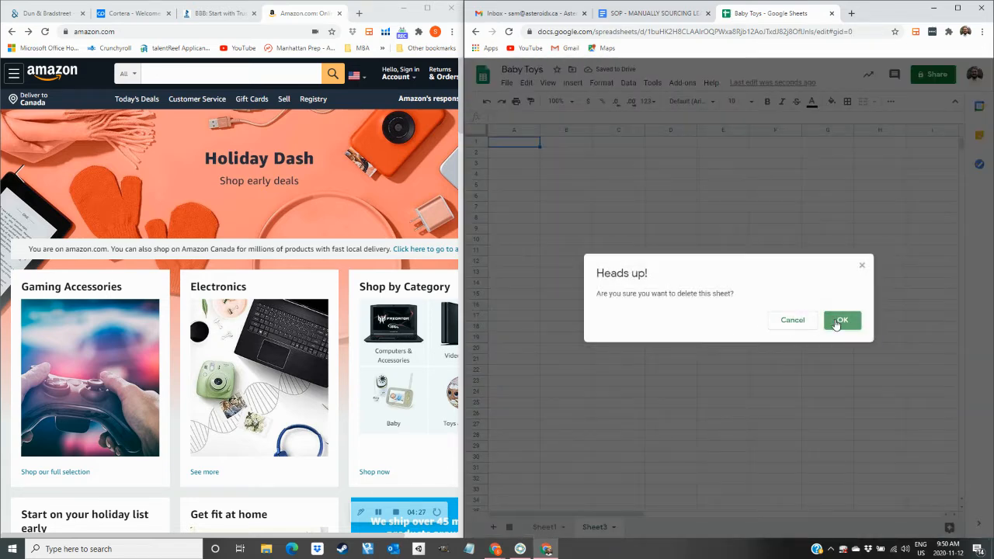
click(837, 321)
Duplicate Sheet1, then duplicate the resulting Copy of Sheet1.
right_click(552, 530)
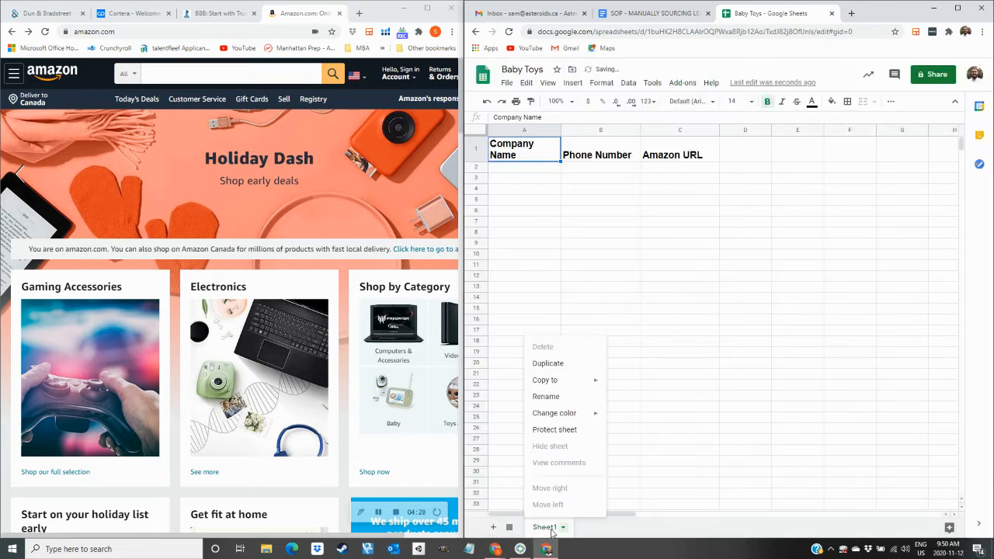
click(560, 364)
right_click(604, 526)
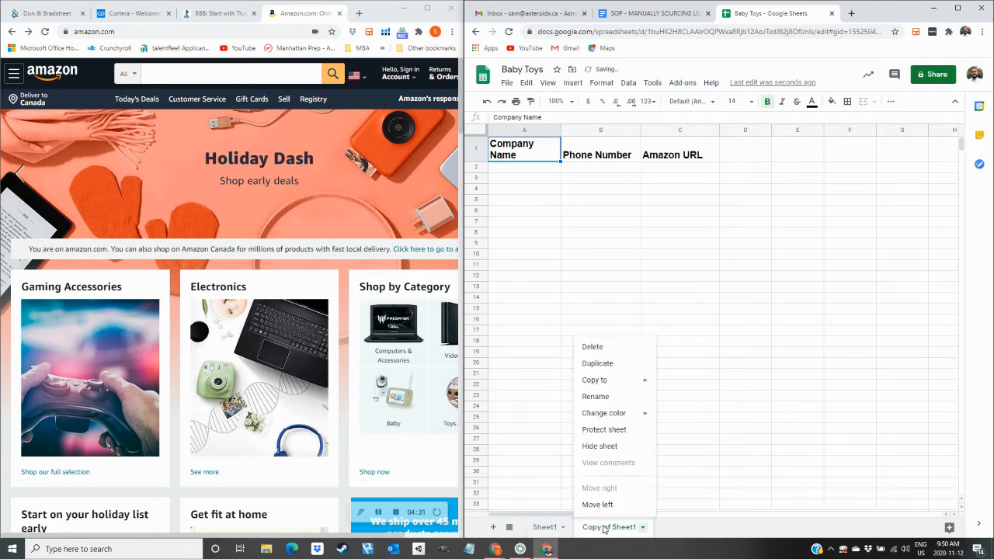
click(599, 368)
Rename Sheet1, Copy of Sheet1 and Copy of Copy of Sheet1 to Sellers, Vendors and Foreign.
double_click(550, 528)
text(Sellers)
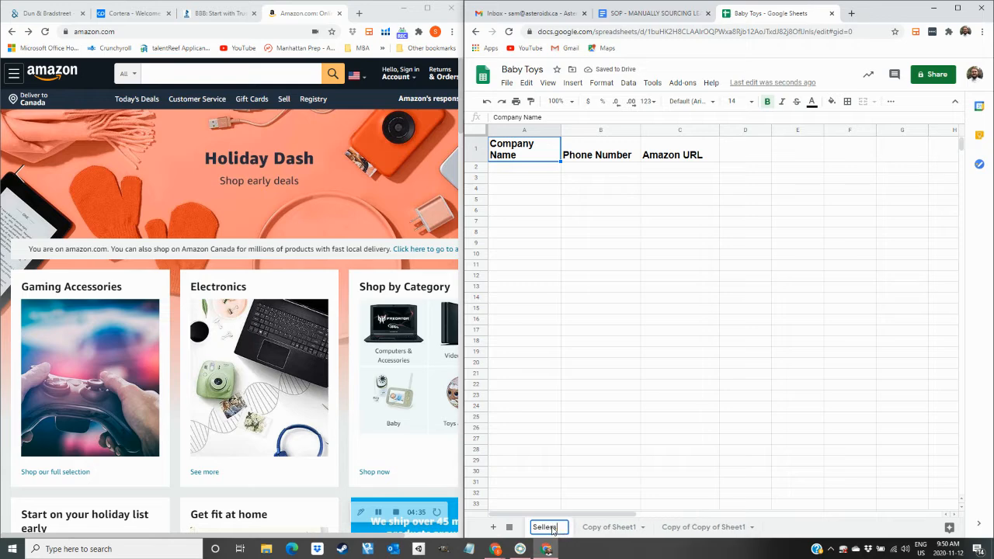
key(Return)
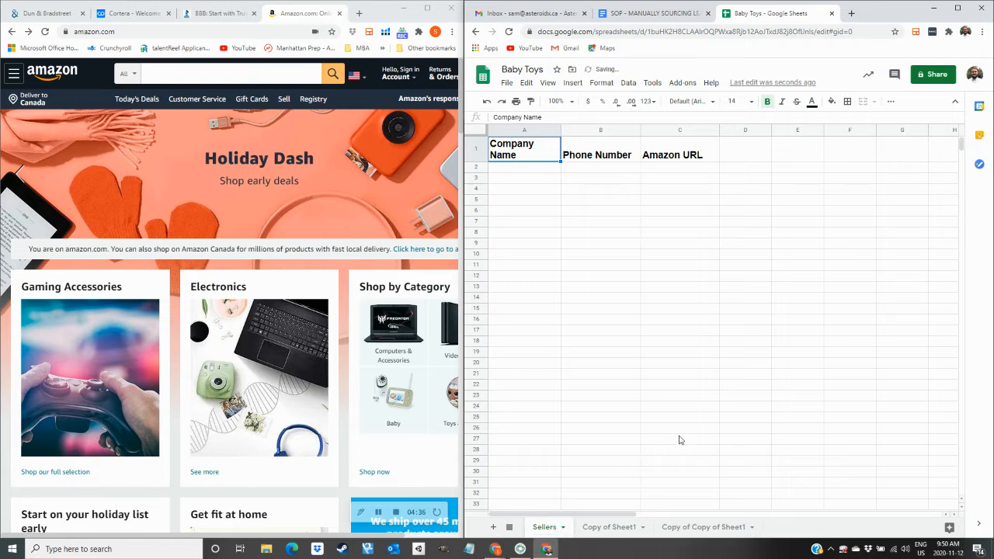
double_click(610, 528)
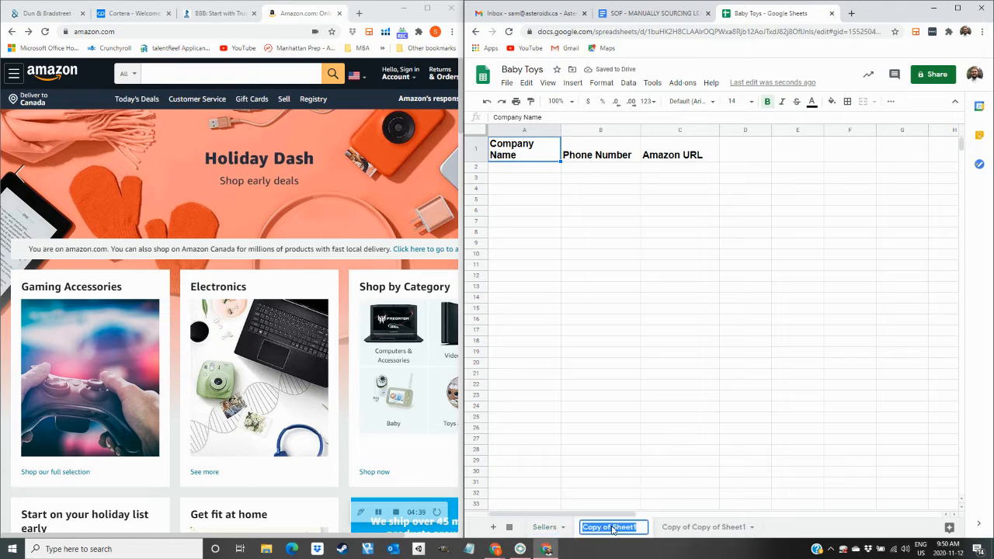
text(Vendors)
key(Return)
double_click(672, 528)
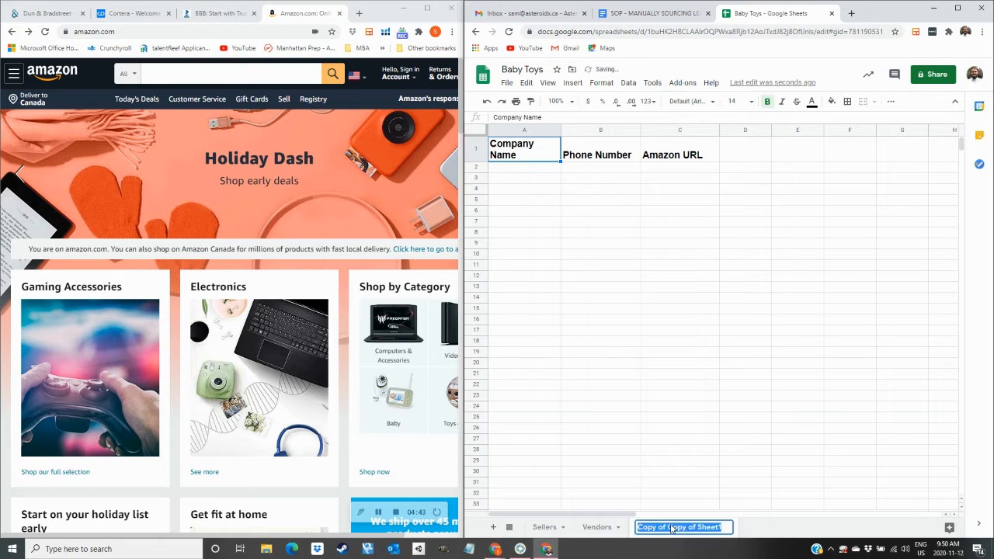
text(Foreign)
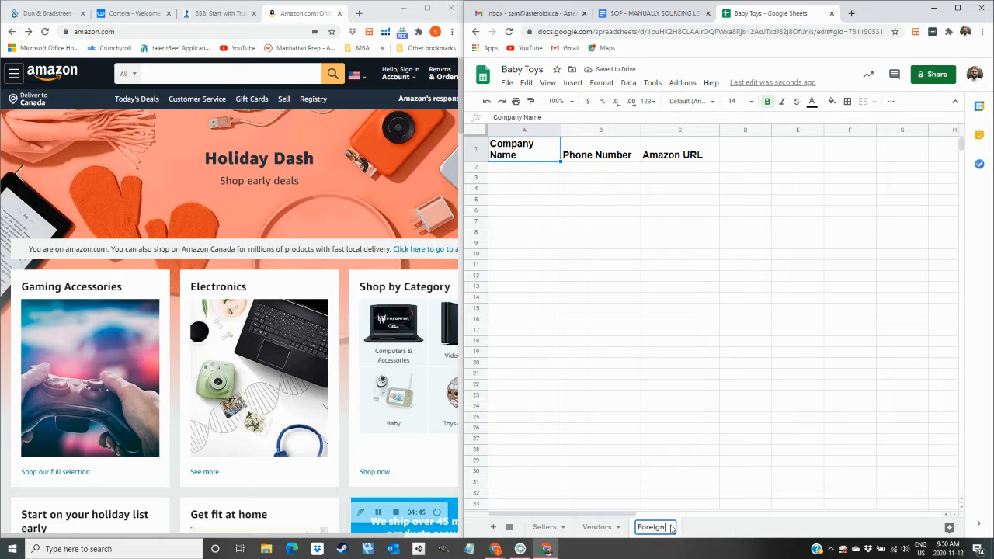
key(Return)
Check the renamed Sellers and Vendors sheets, then return to the SOP document.
click(596, 528)
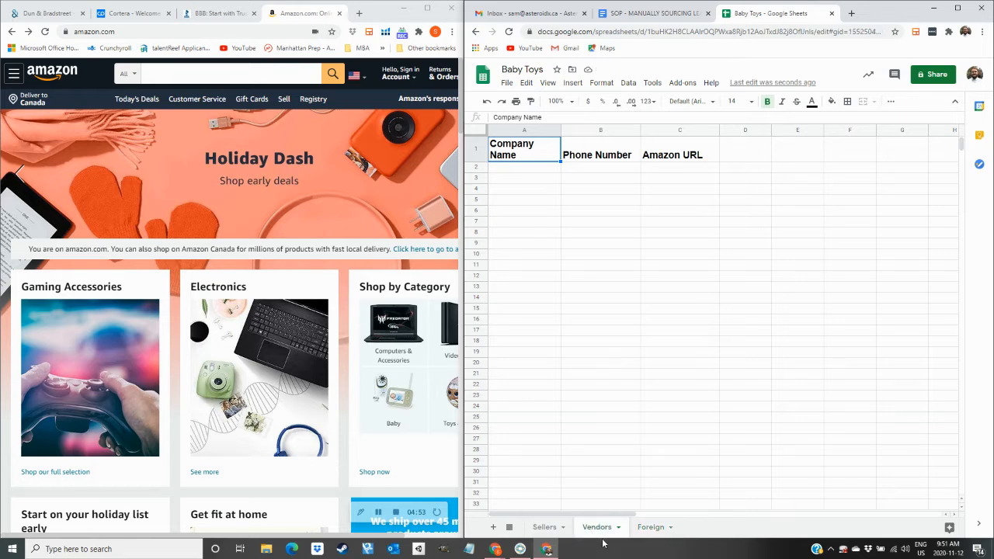
click(544, 527)
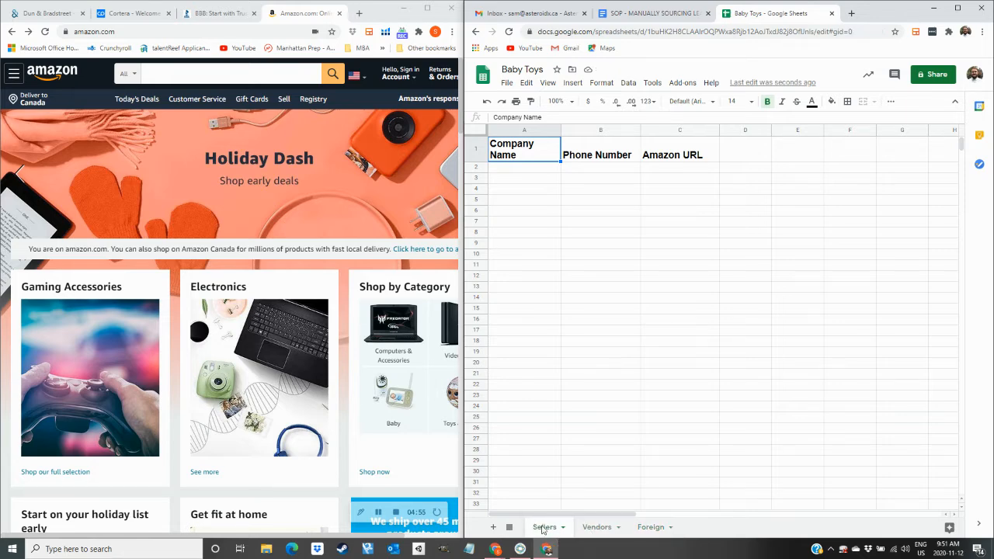
click(540, 299)
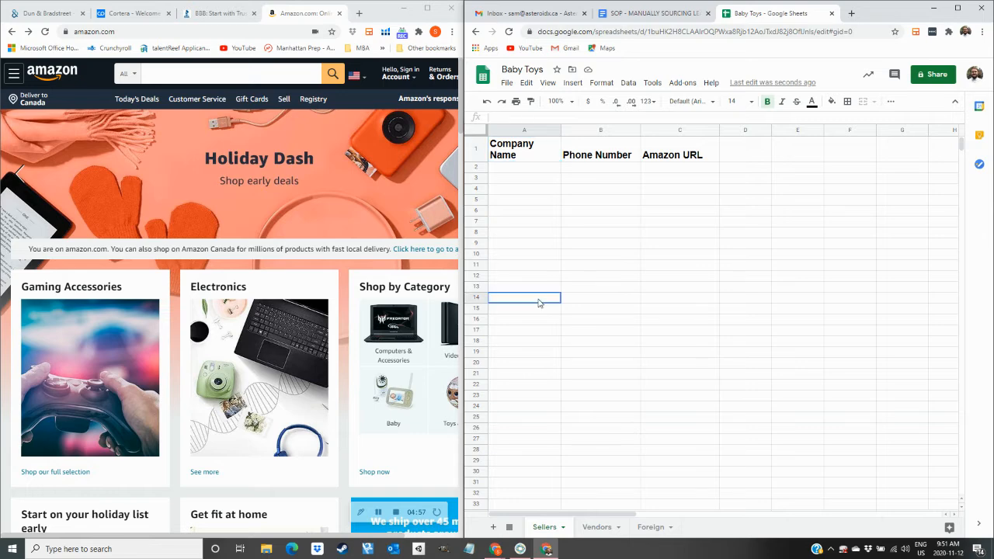
click(571, 277)
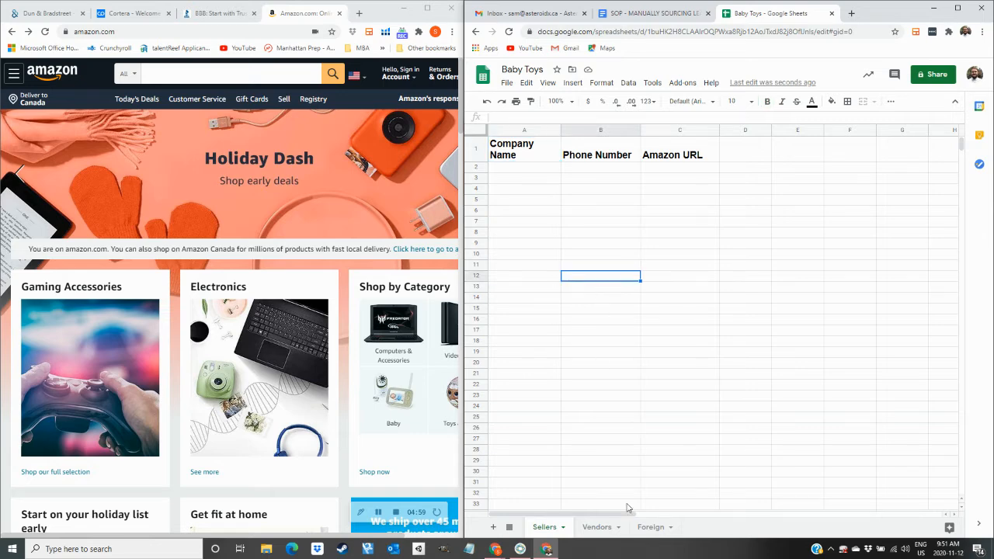
click(596, 527)
click(620, 354)
click(565, 222)
click(673, 16)
scroll(736, 451, down, 5)
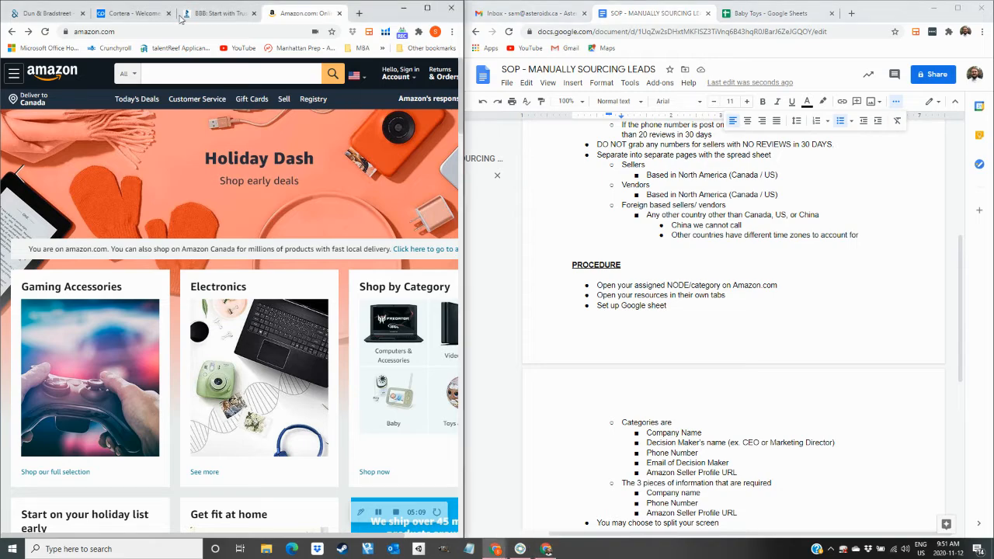
Review the Better Business Bureau, Cortera and Dun & Bradstreet sites, then revisit the Baby Toys sheet.
click(221, 12)
click(134, 15)
click(66, 14)
click(132, 14)
click(62, 14)
click(97, 14)
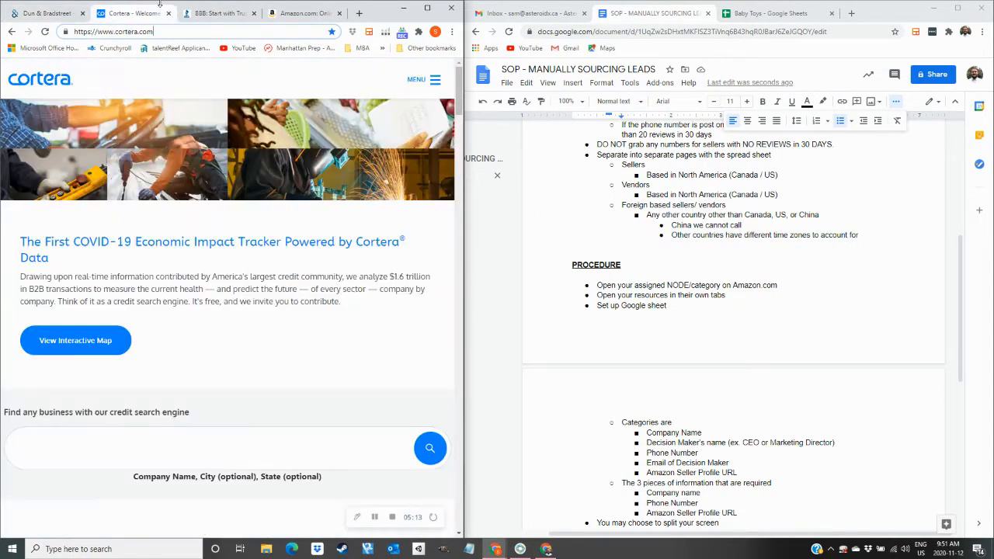
click(214, 13)
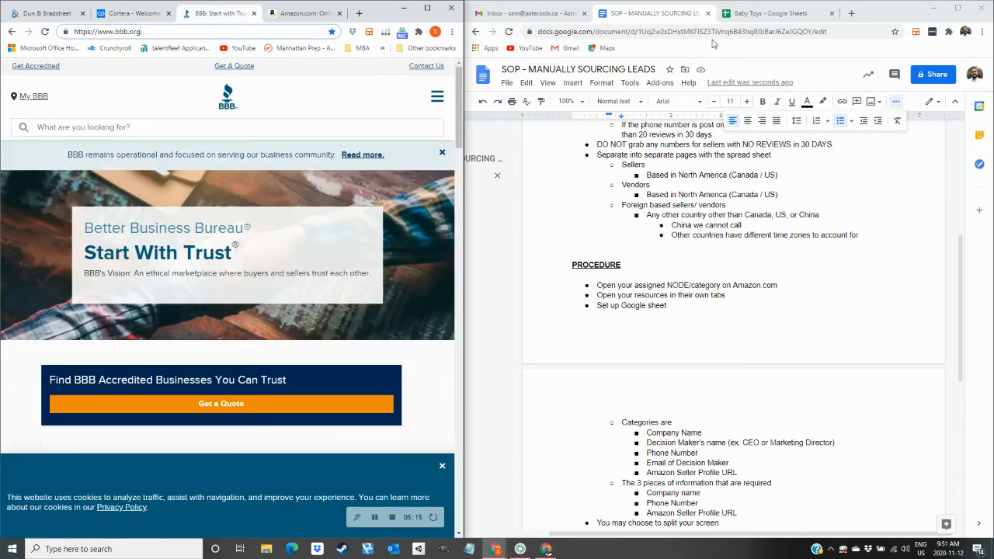
click(753, 16)
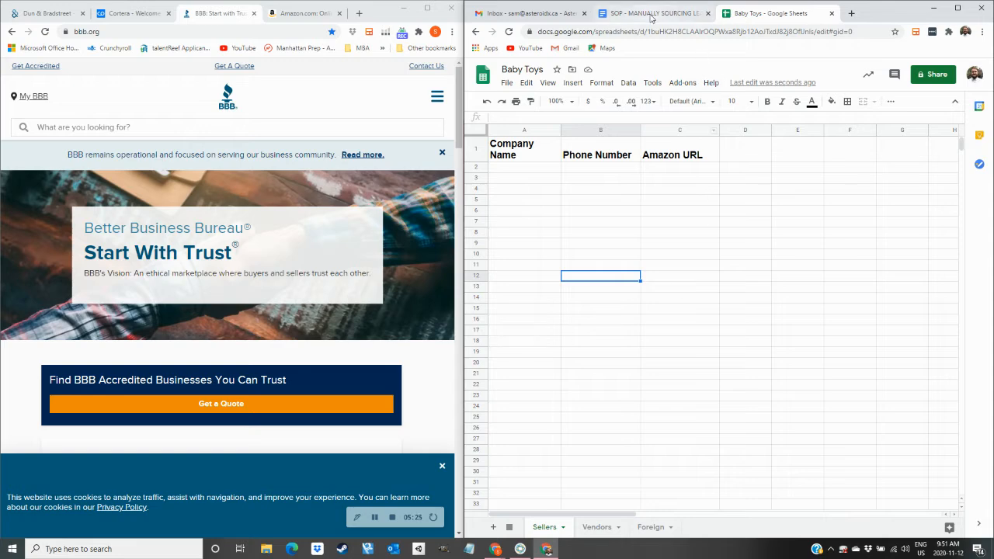
click(302, 14)
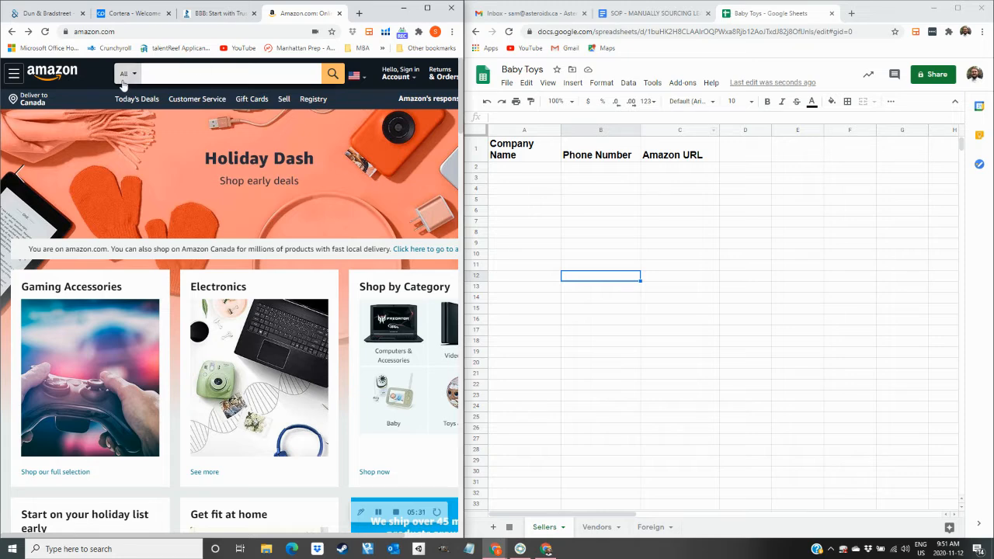
Search Amazon's Baby department and open the Baby and Toddler Toys category results.
click(538, 70)
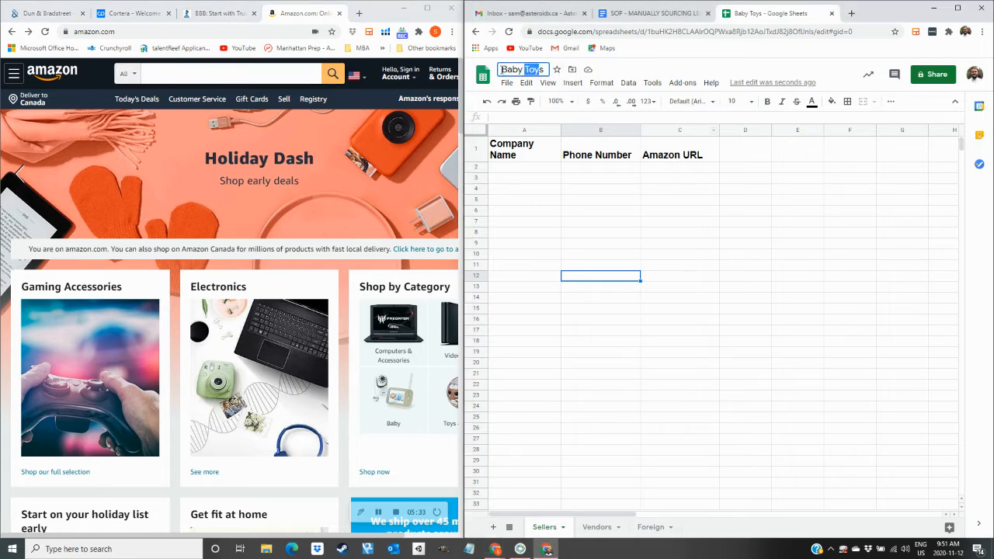
click(552, 212)
click(133, 73)
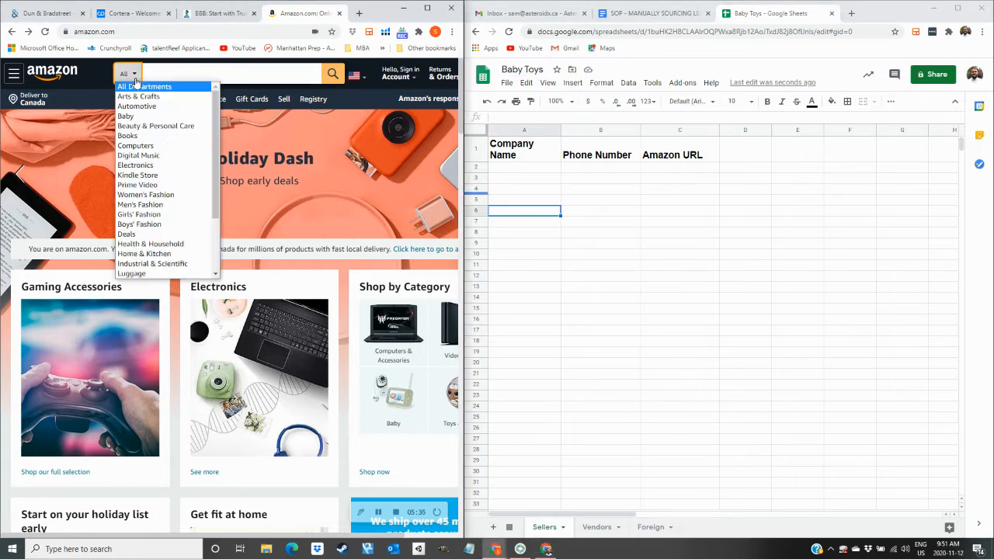
click(126, 118)
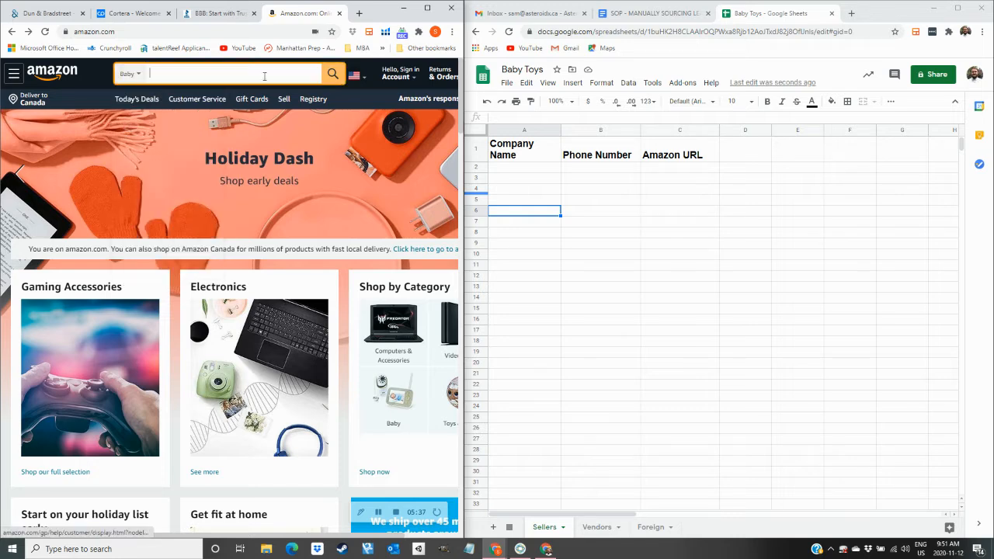
click(332, 73)
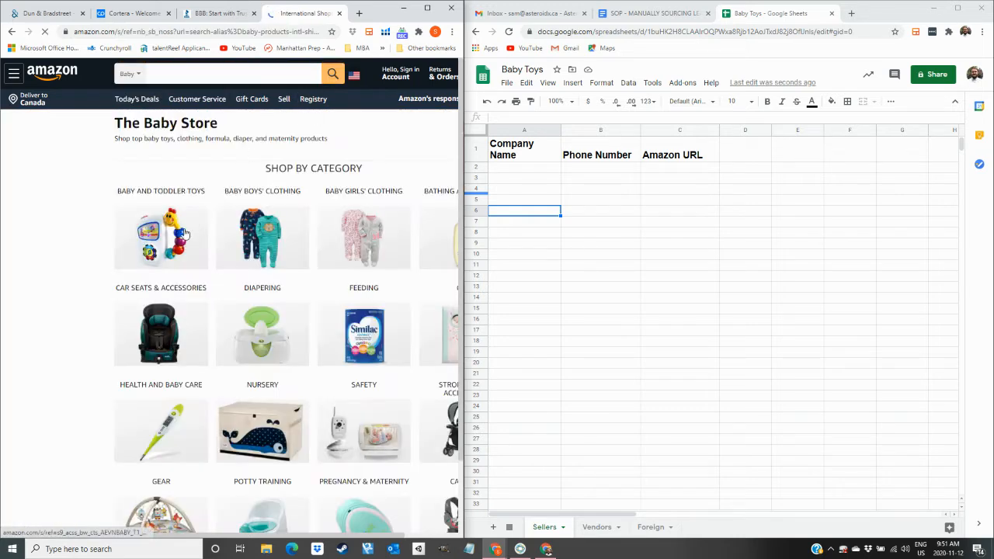
scroll(310, 288, down, 3)
scroll(317, 271, down, 2)
scroll(384, 262, up, 3)
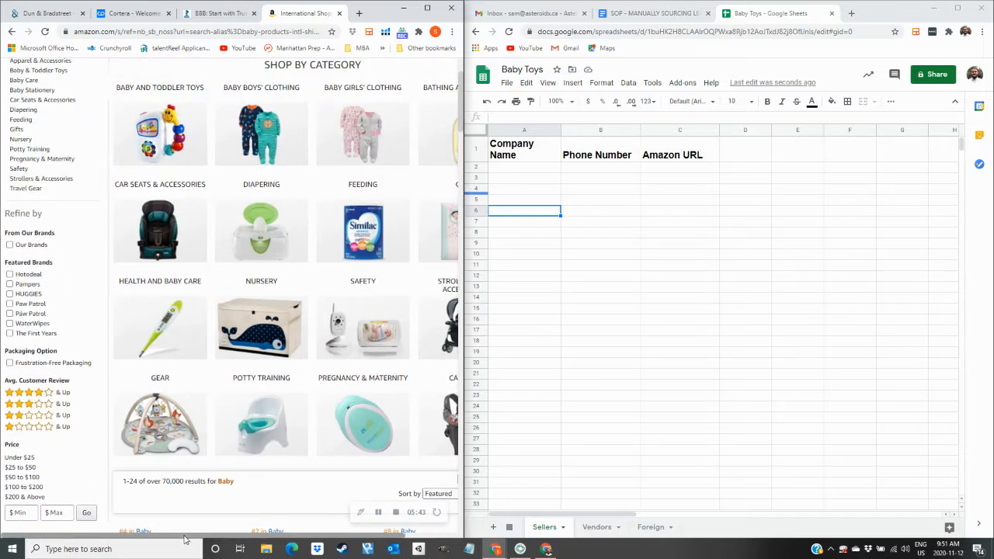
drag(187, 534, 243, 533)
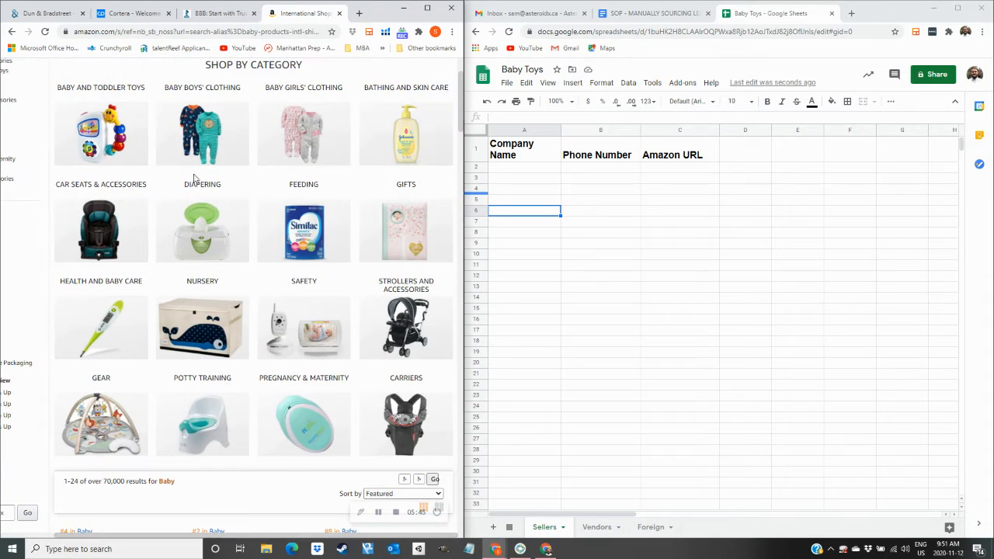
click(101, 132)
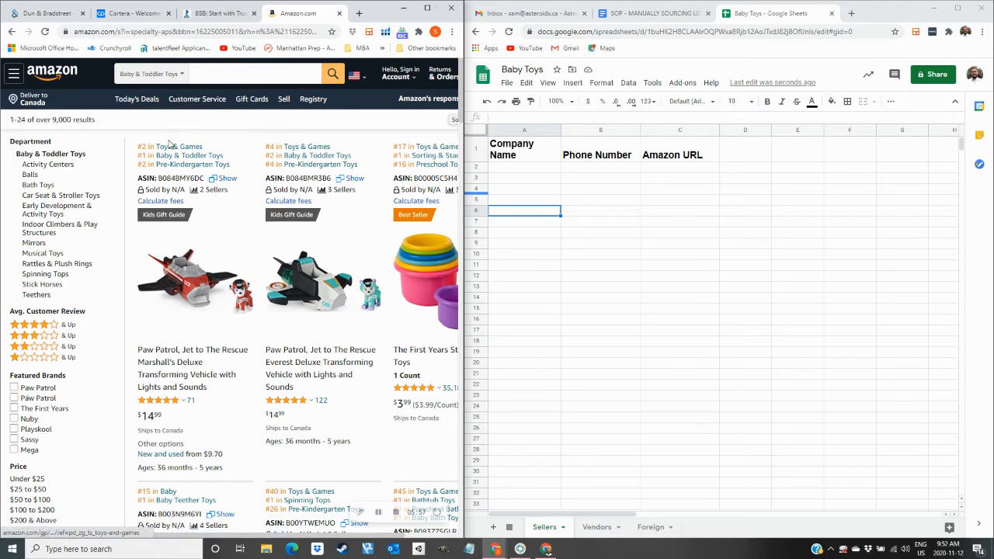
Open the first product's offer listing through its '2 Sellers' link.
double_click(202, 190)
drag(207, 199, 232, 195)
click(229, 207)
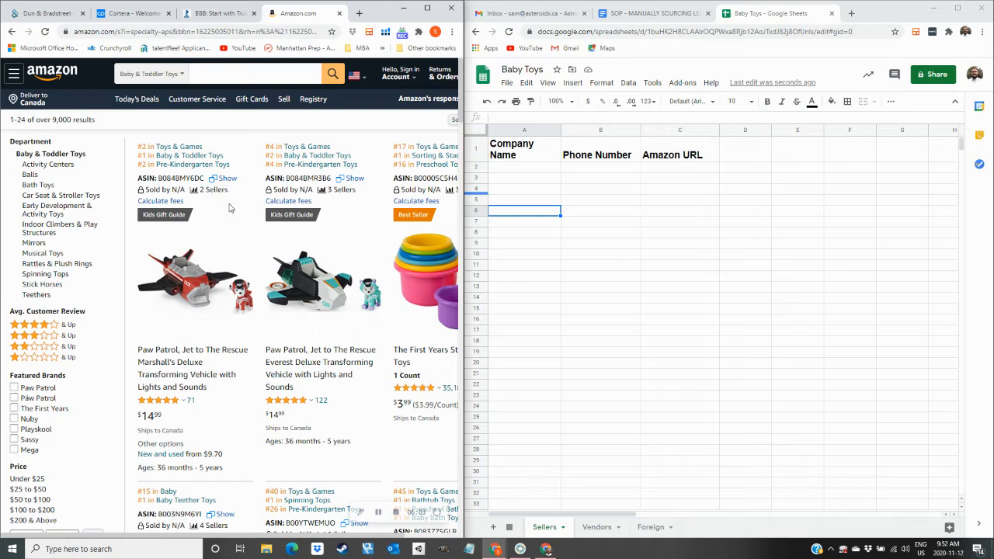
click(213, 190)
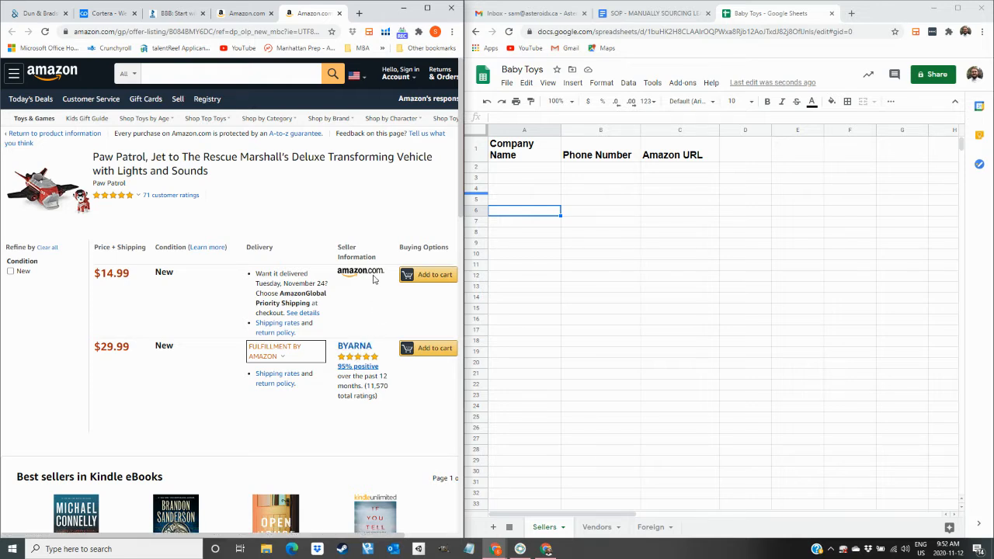
Highlight the amazon.com offer and product title, then open the BYARNA seller profile.
drag(388, 282, 348, 277)
click(348, 310)
drag(92, 156, 228, 173)
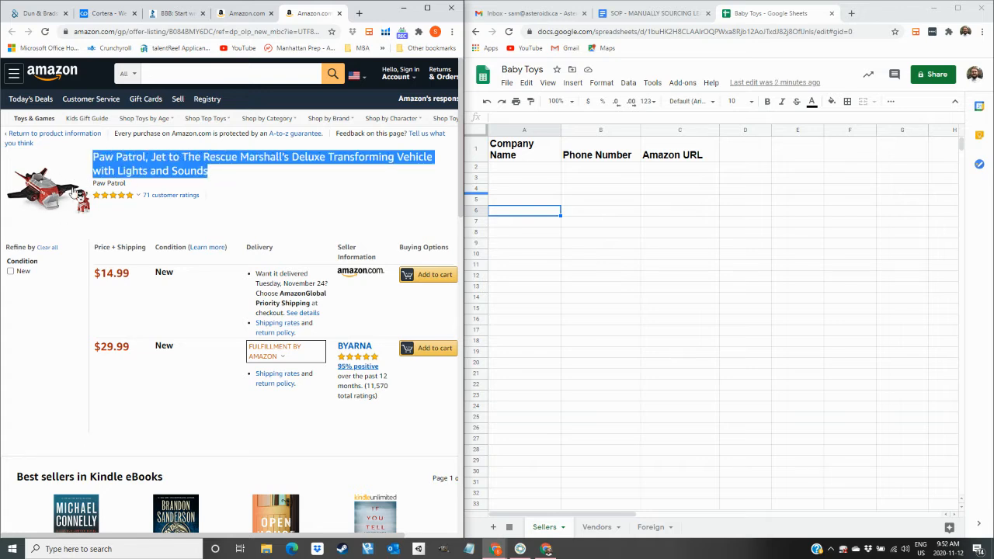
click(231, 185)
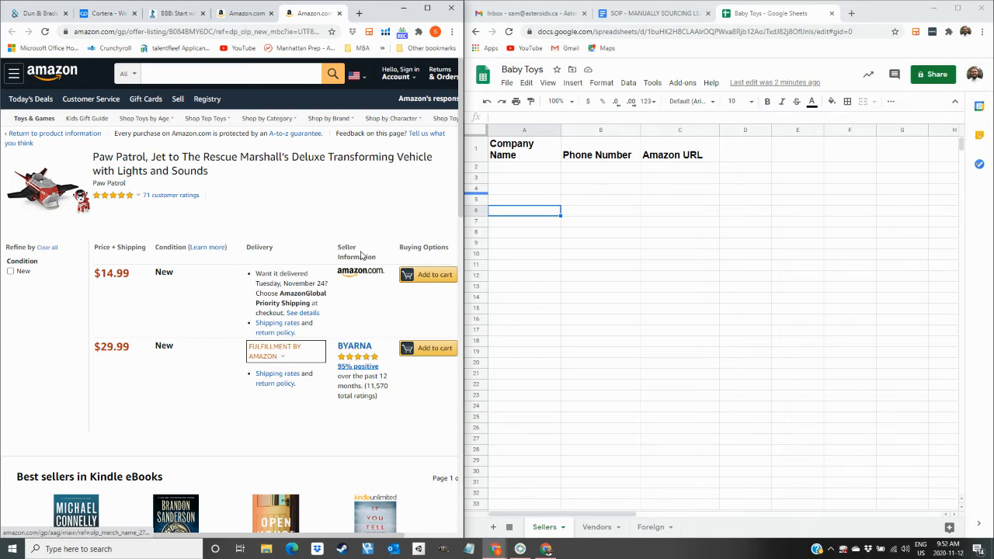
click(348, 350)
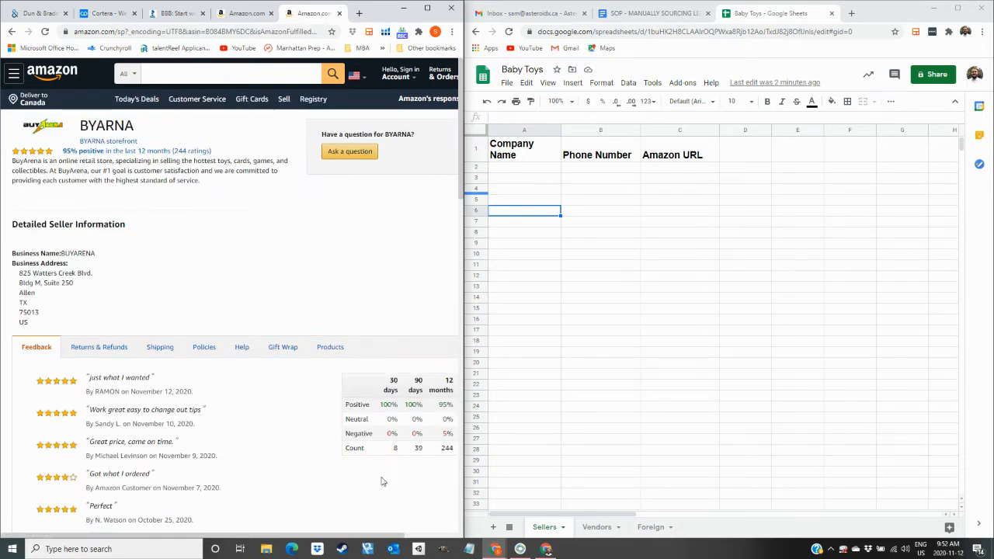
drag(402, 448, 393, 458)
click(447, 174)
drag(25, 320, 19, 293)
click(34, 315)
click(49, 302)
drag(78, 127, 140, 128)
Select and copy the business name BUYARENA from Detailed Seller Information.
drag(62, 253, 90, 254)
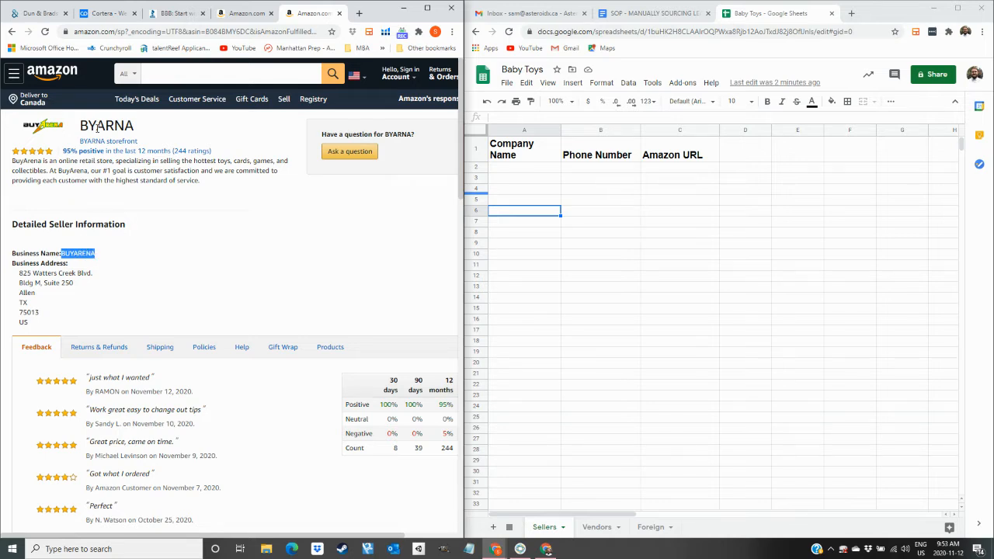
click(94, 253)
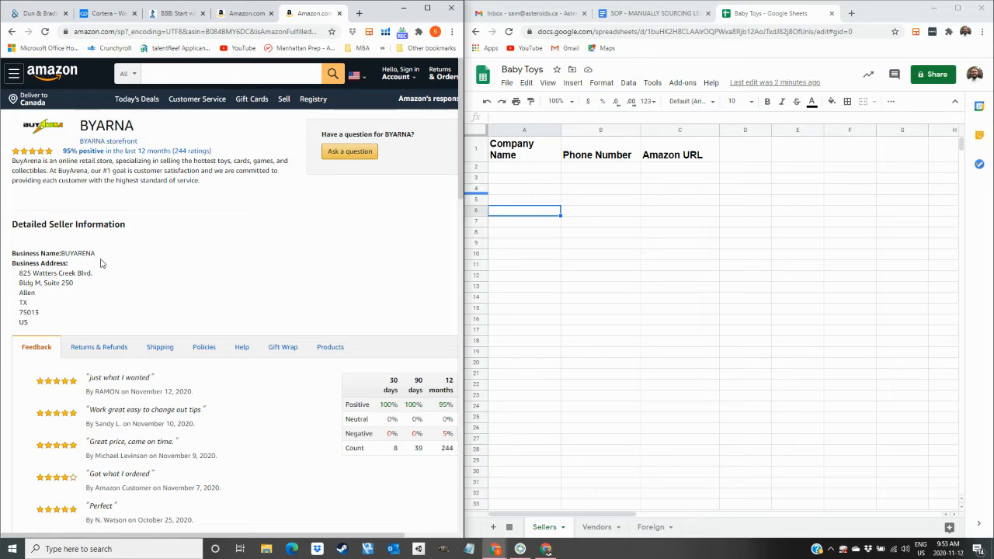
drag(96, 254, 64, 254)
click(43, 13)
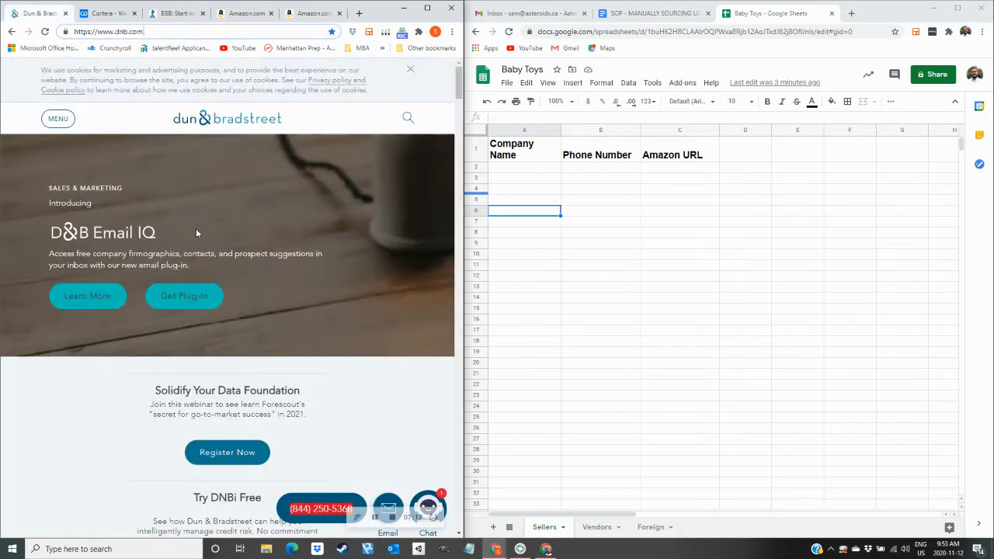
Search Dun & Bradstreet for BUYARENA and scroll through the results.
click(407, 118)
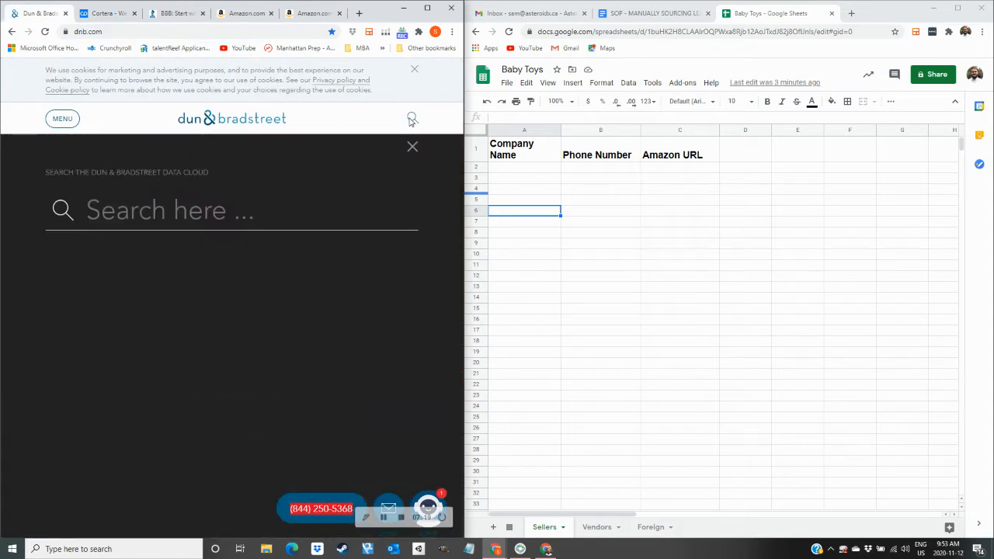
text(BUYARENA)
key(Return)
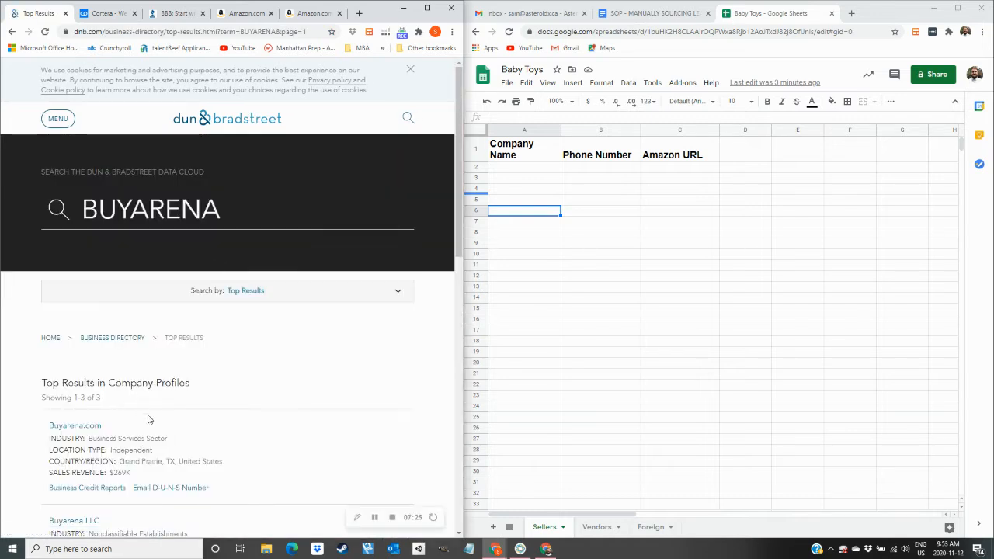
scroll(142, 417, down, 2)
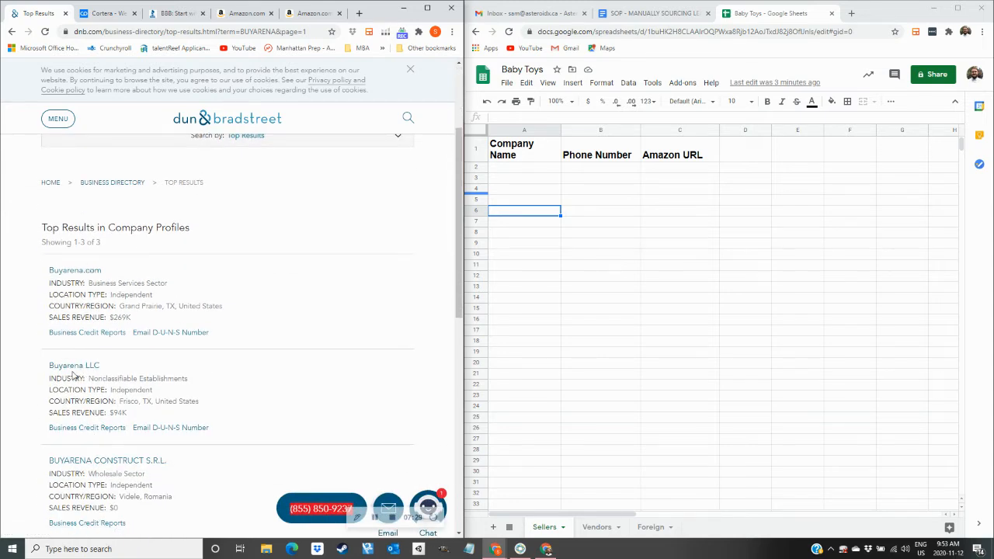
scroll(77, 372, down, 1)
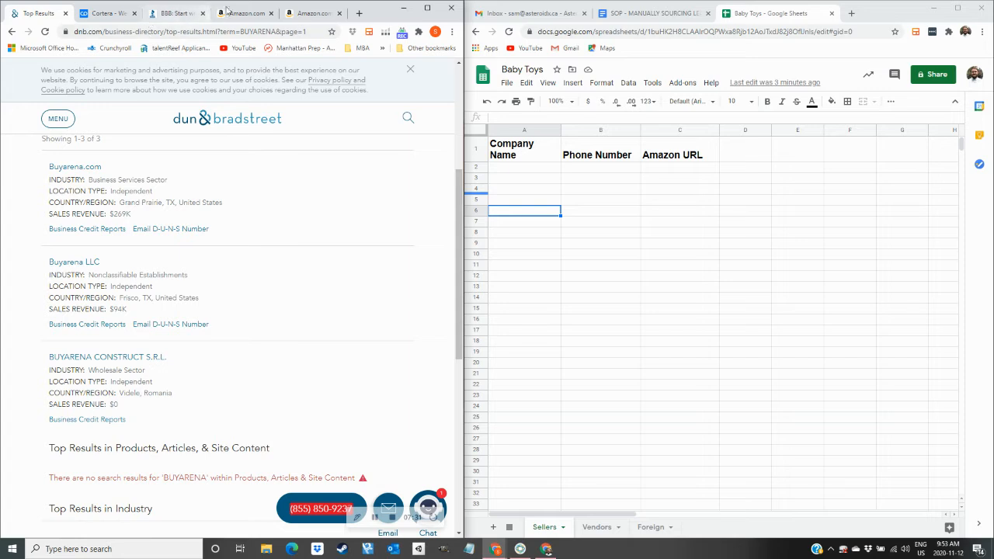
Compare the seller's Allen, TX address with the Romanian, Grand Prairie and Frisco BUYARENA results.
click(307, 13)
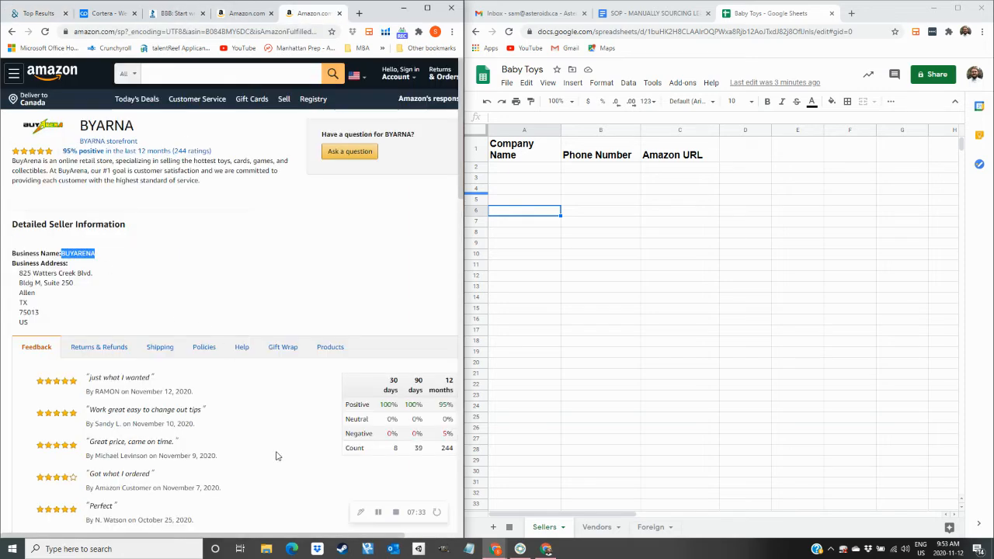
double_click(395, 448)
click(261, 256)
drag(21, 294, 29, 304)
click(52, 309)
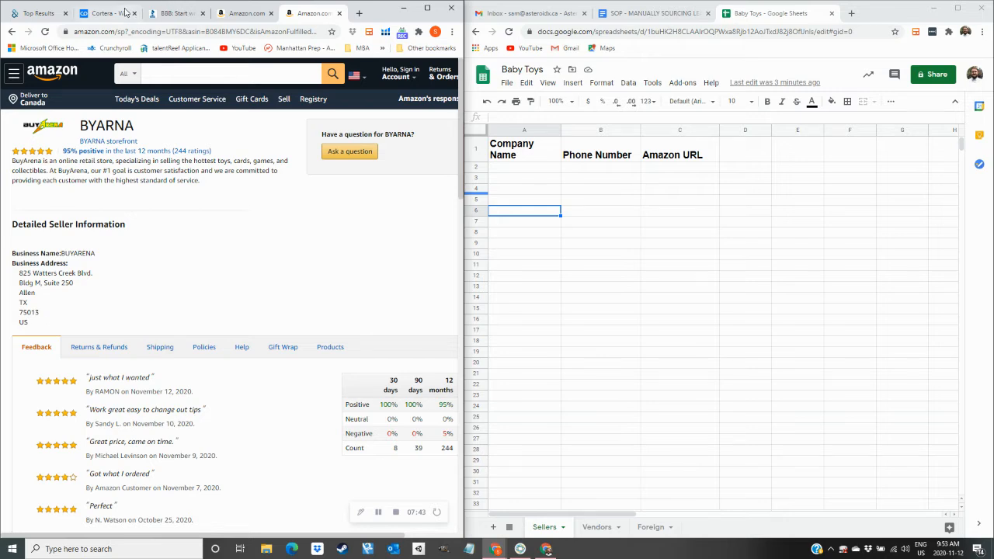
click(36, 14)
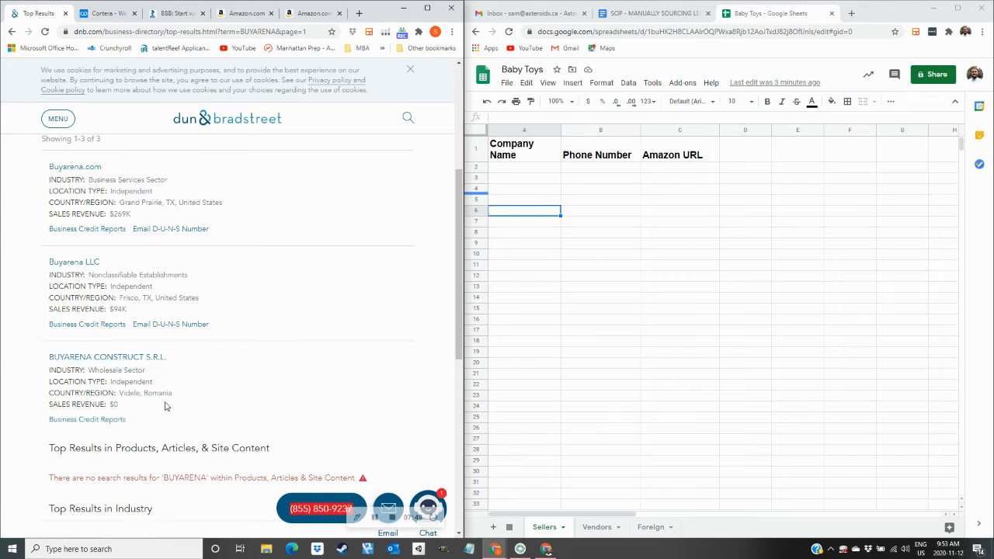
mouse_move(176, 398)
mouse_down()
mouse_move(109, 405)
mouse_move(173, 399)
mouse_up()
drag(120, 204, 169, 203)
click(132, 302)
drag(120, 300, 174, 308)
click(189, 297)
Recheck the Allen, TX address, then return to the Paw Patrol offer listing's $14.99 offer.
click(245, 13)
click(311, 14)
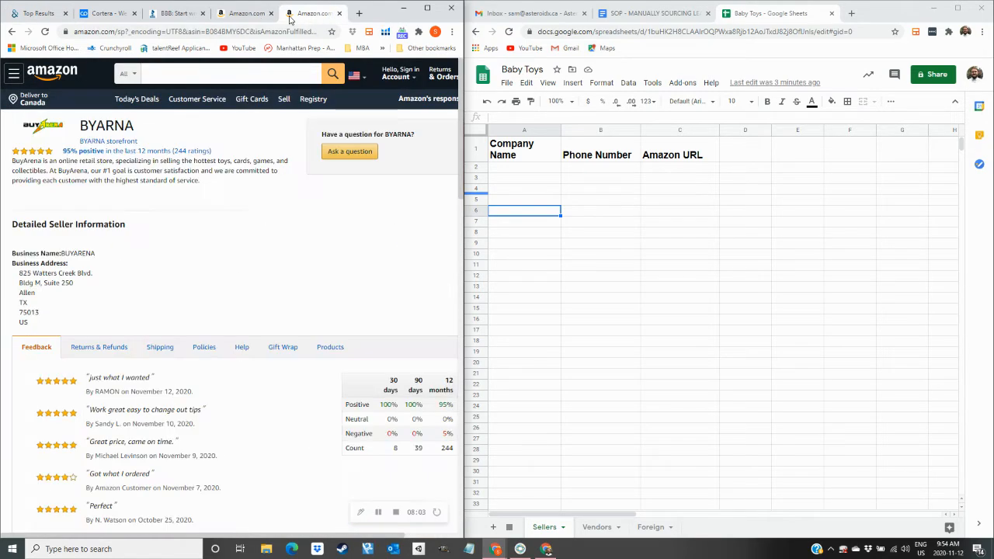
drag(15, 295, 37, 304)
click(37, 13)
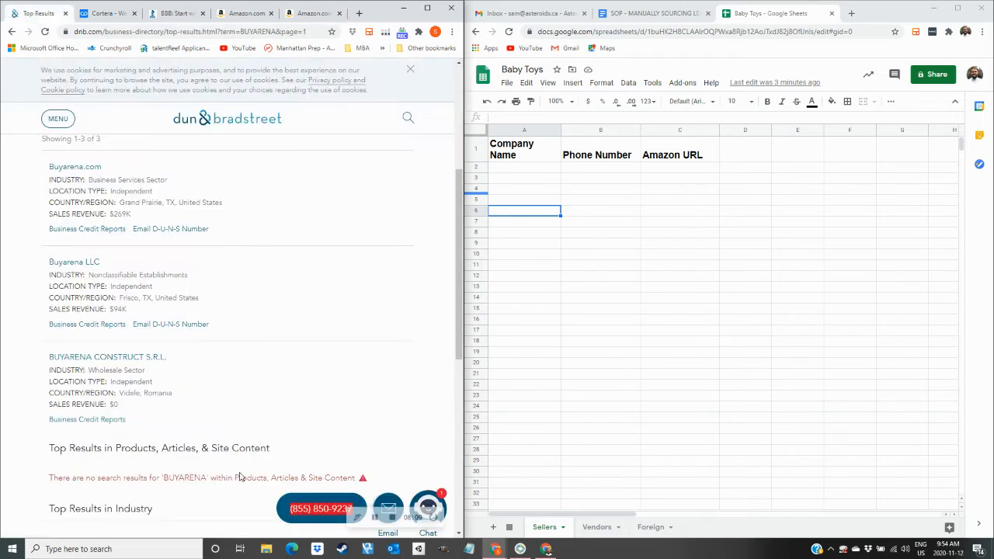
click(326, 17)
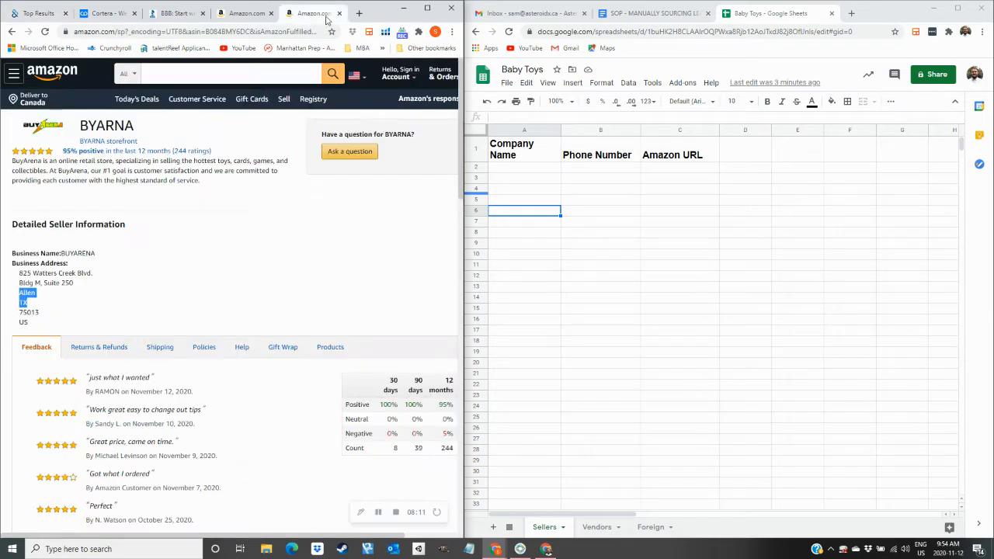
click(12, 32)
drag(91, 272, 347, 276)
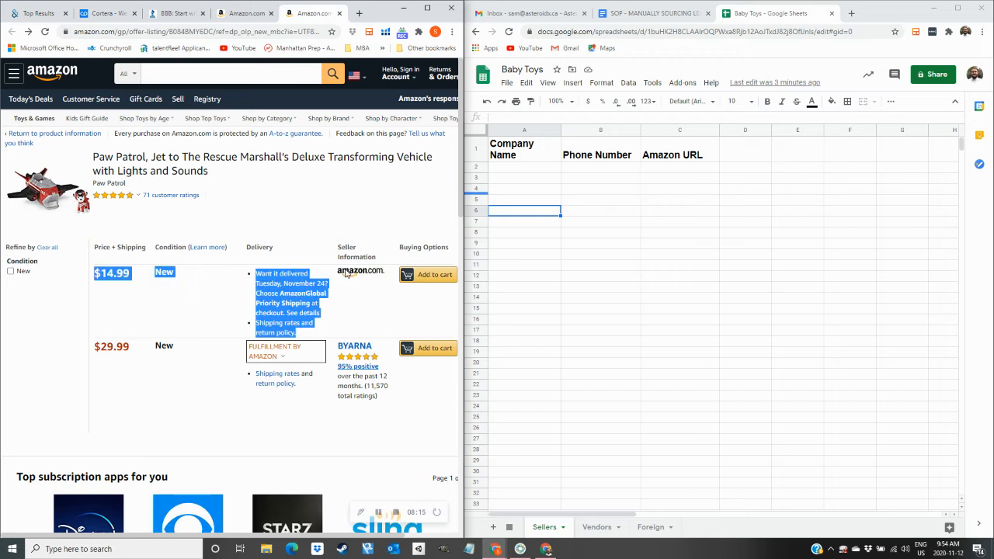
click(318, 239)
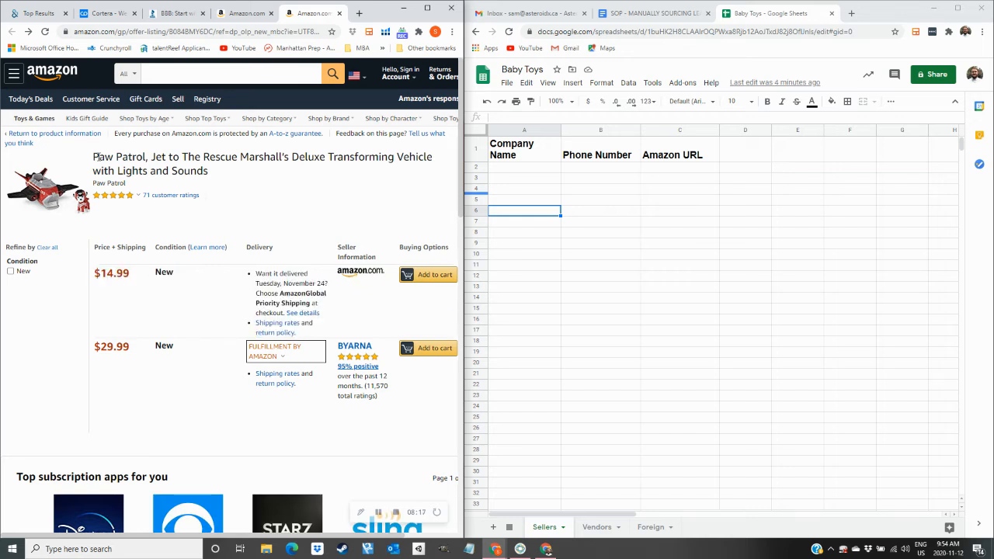
Search Google for 'paw patrol' using the brand name copied from the product title.
drag(93, 160, 145, 161)
key(ctrl+c)
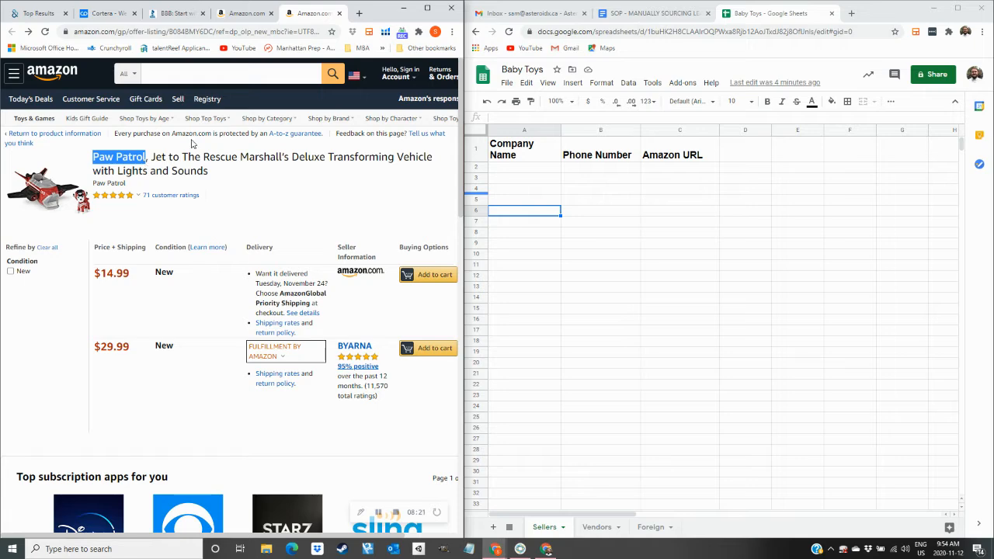
click(359, 13)
key(ctrl+v)
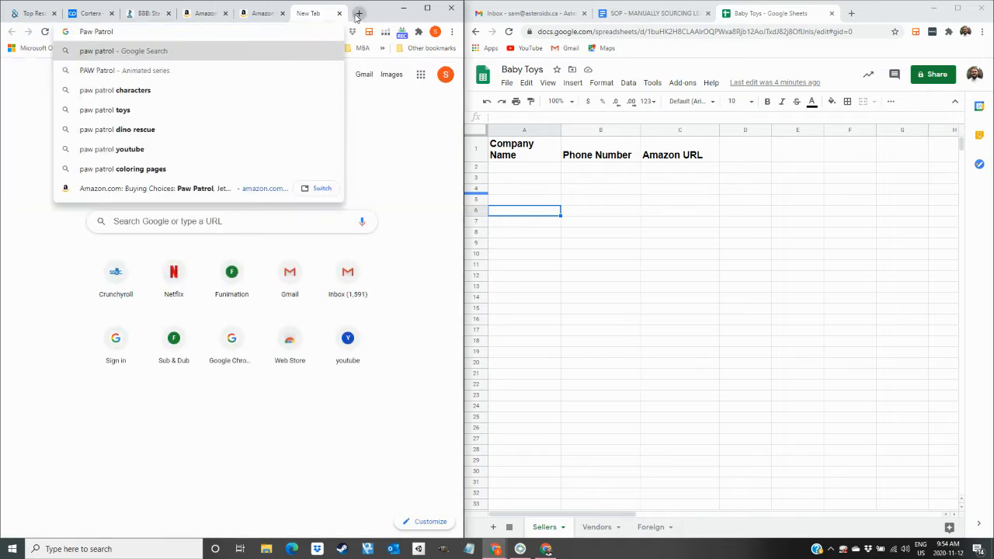
key(Return)
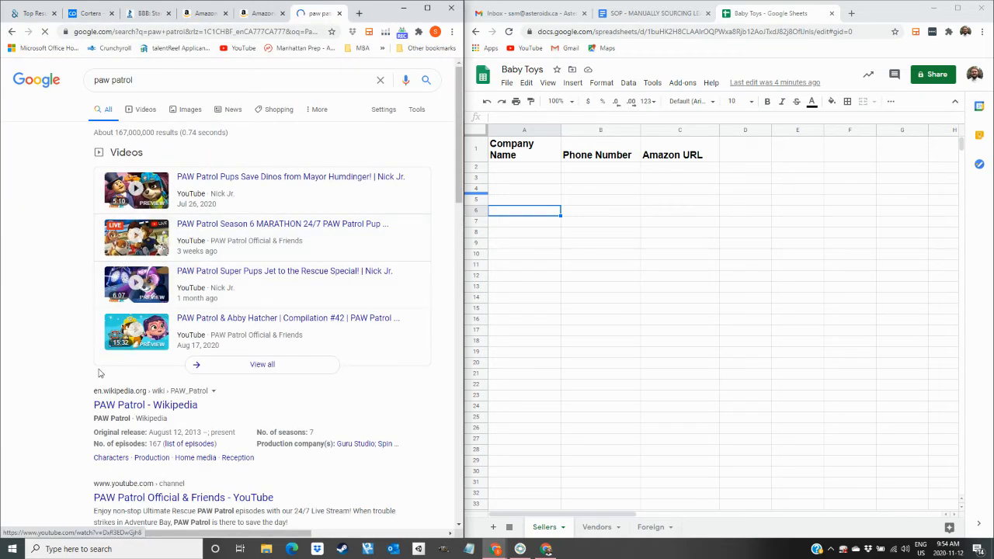
scroll(89, 363, down, 7)
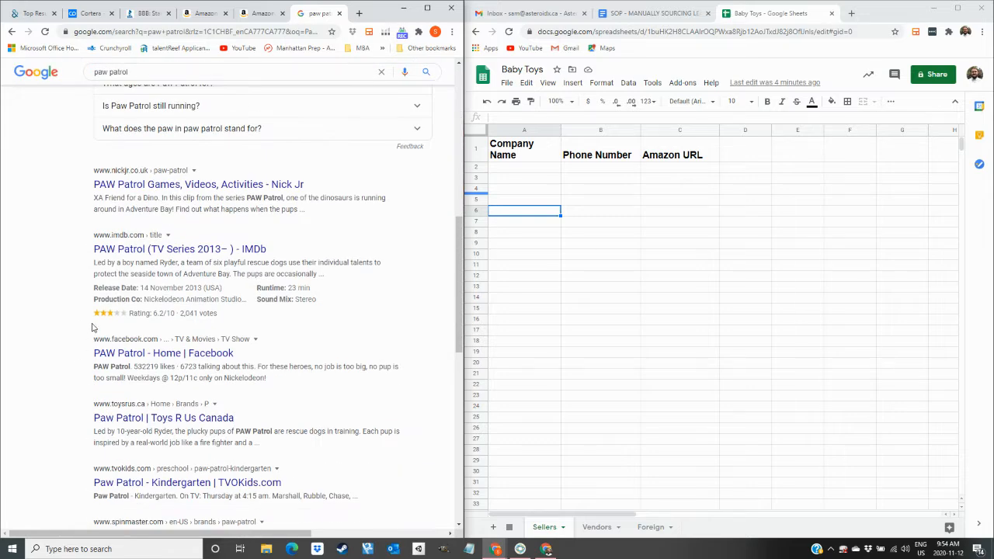
scroll(111, 197, down, 3)
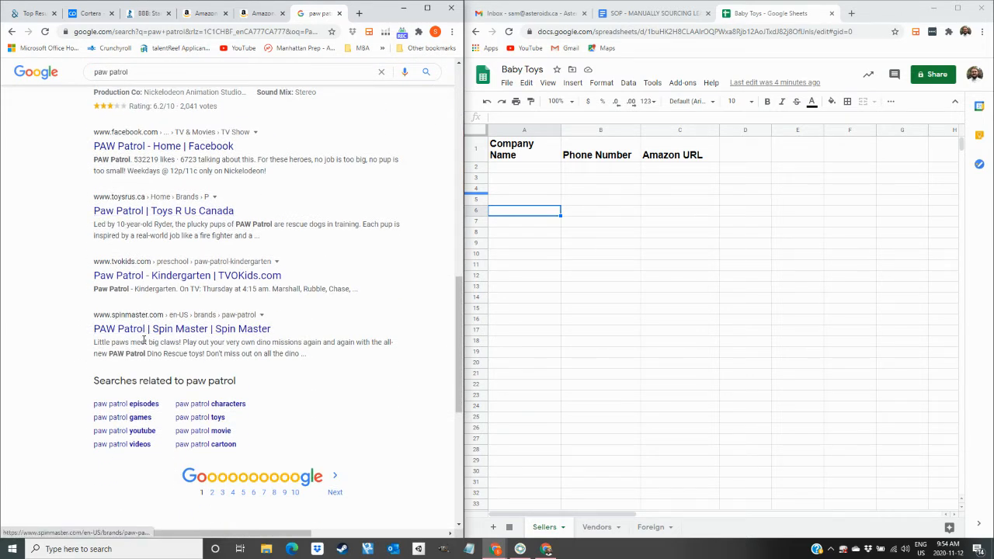
scroll(152, 321, up, 5)
scroll(152, 321, up, 5)
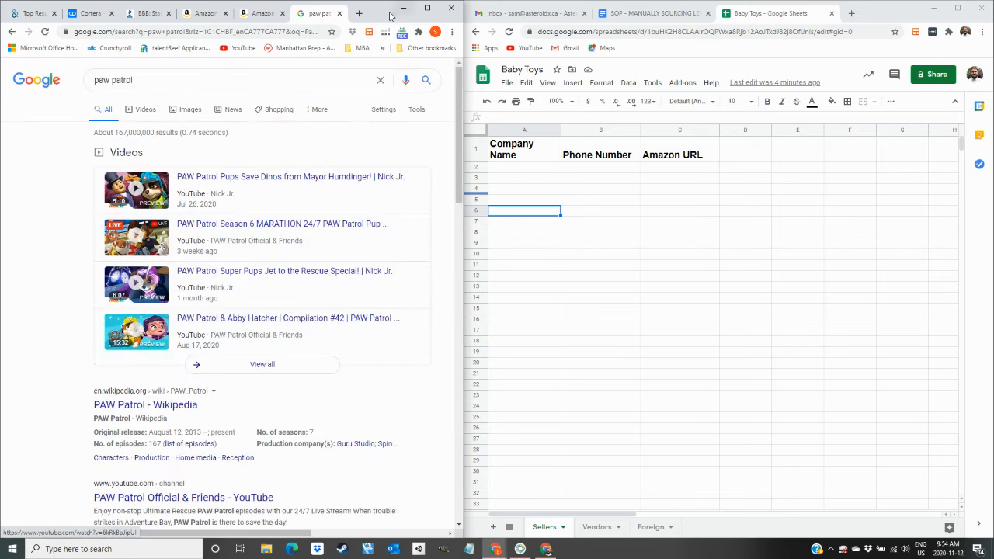
Close the paw patrol results and start a fresh blank tab.
click(340, 13)
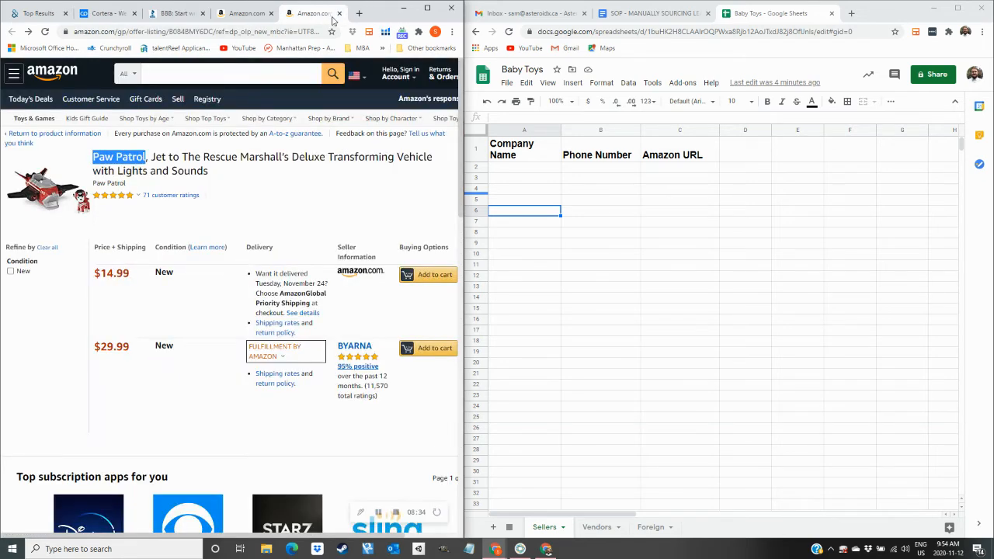
click(284, 175)
click(358, 12)
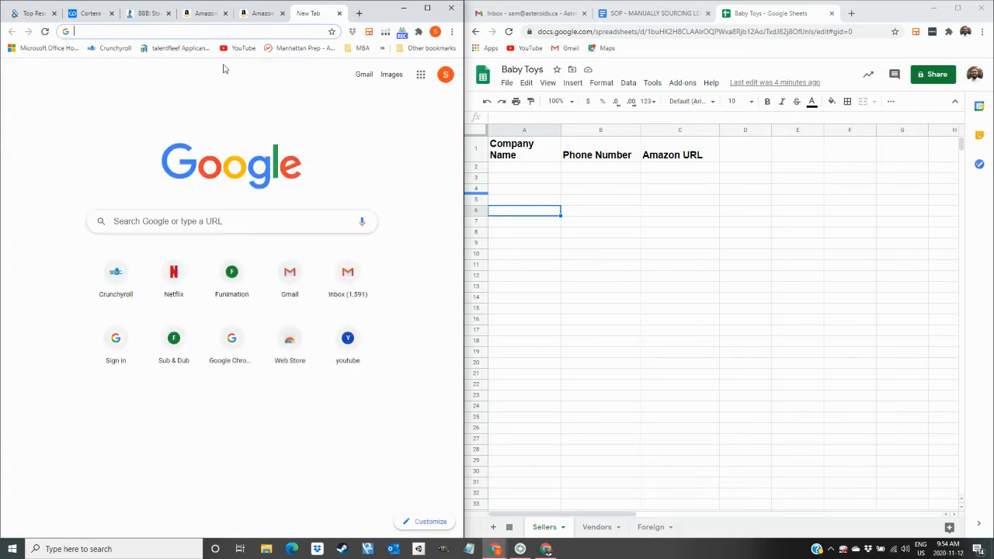
Search Google for 'parent company of Paw Patrol'.
text(parent )
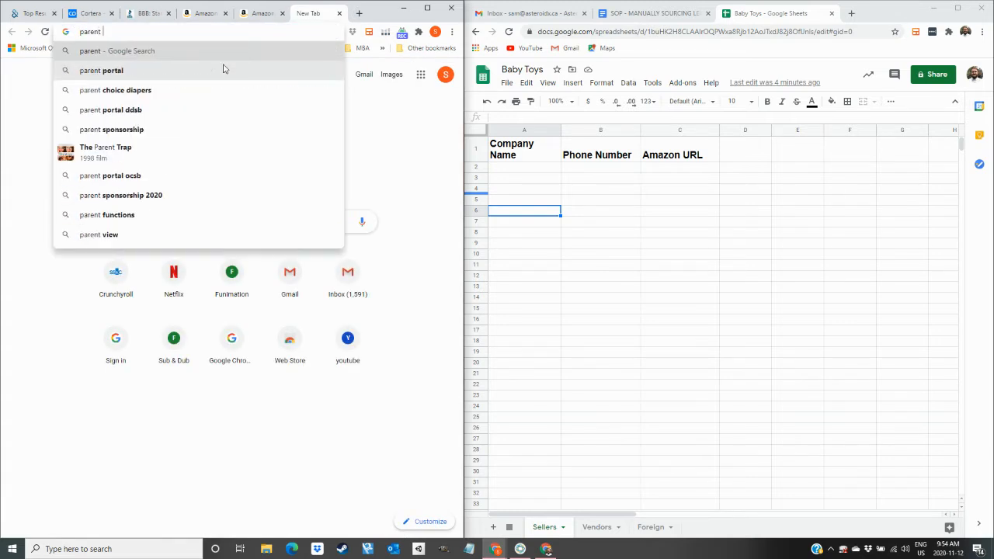
text(company with)
key(BackSpace)
key(BackSpace)
key(BackSpace)
key(BackSpace)
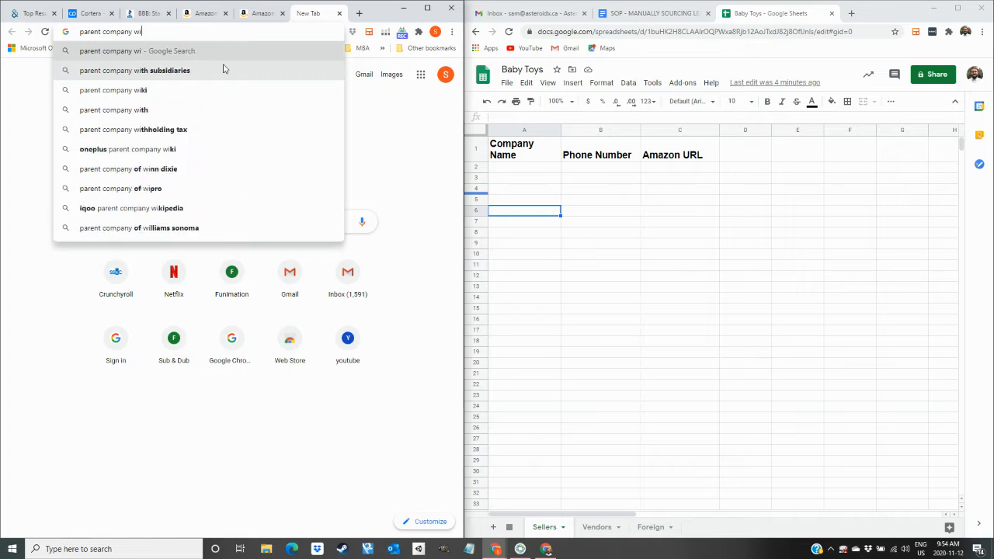
text(of )
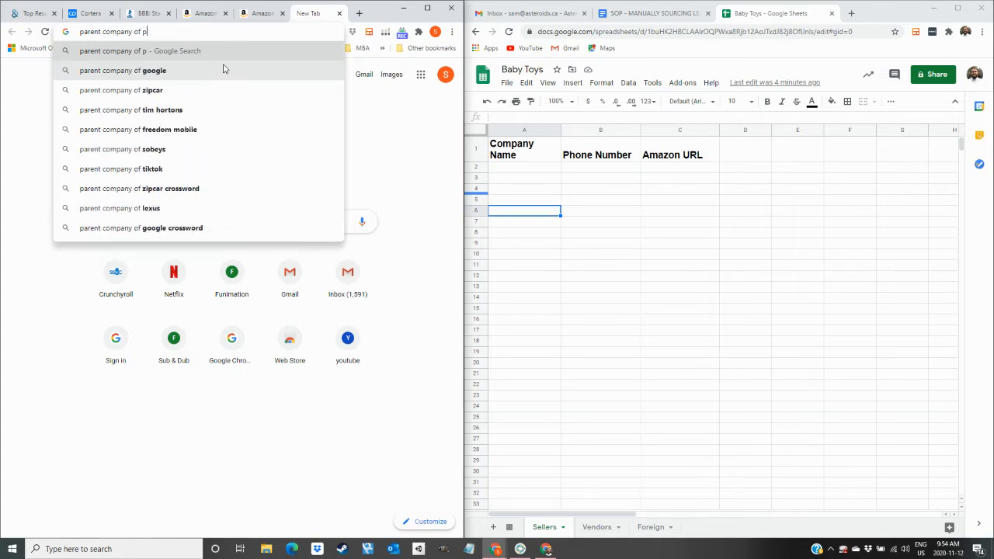
text(Paw Patrol)
key(Return)
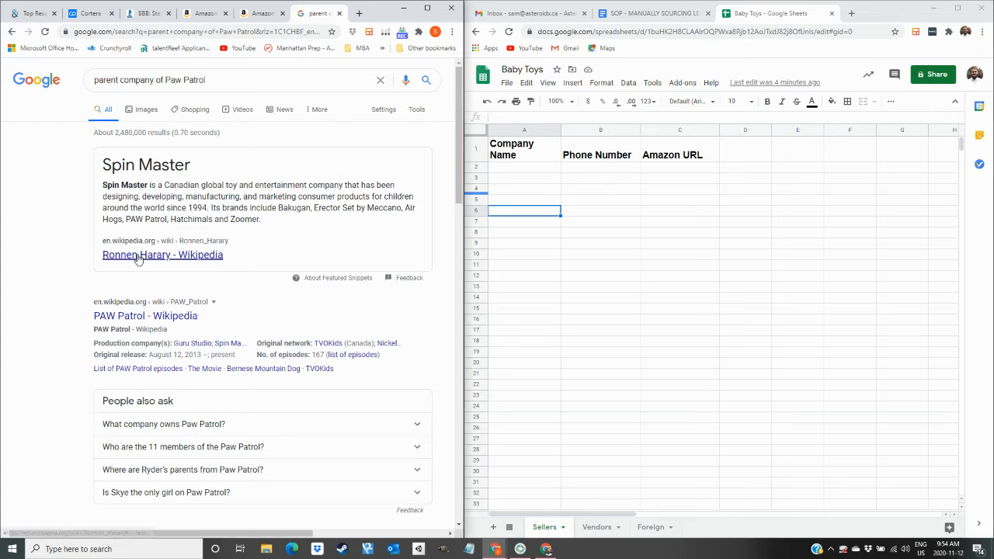
scroll(140, 334, down, 3)
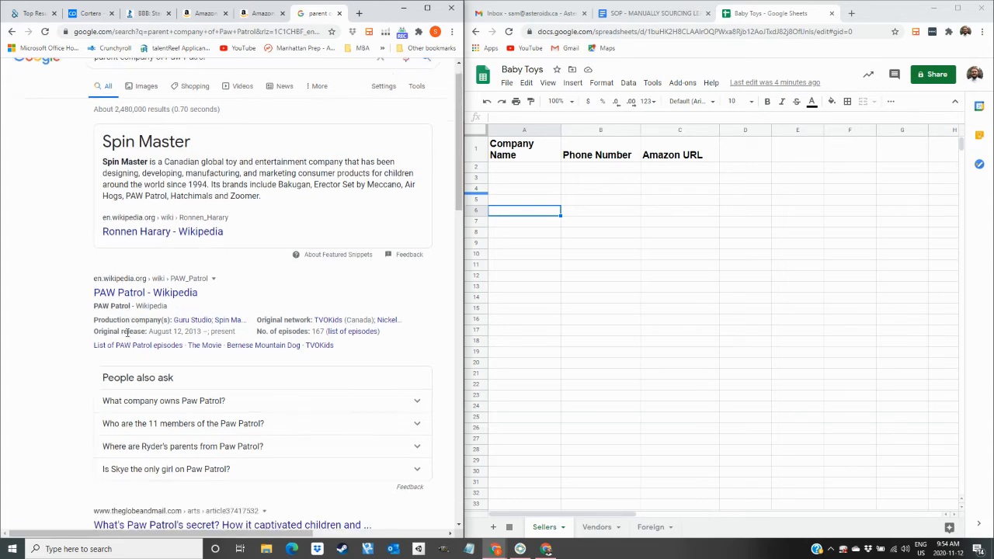
scroll(149, 378, down, 2)
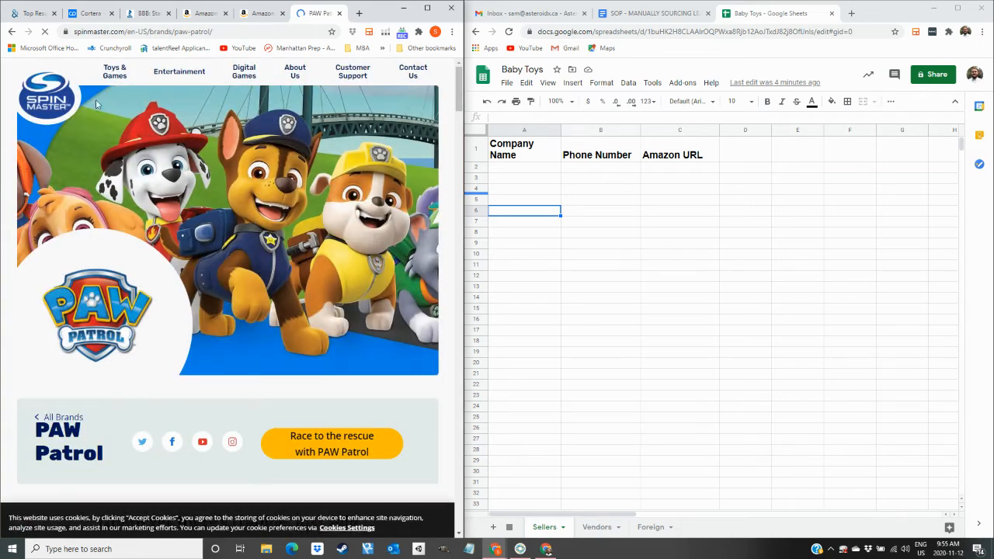
Open Spin Master's contact page from the results.
click(413, 72)
scroll(109, 330, down, 5)
scroll(109, 331, down, 10)
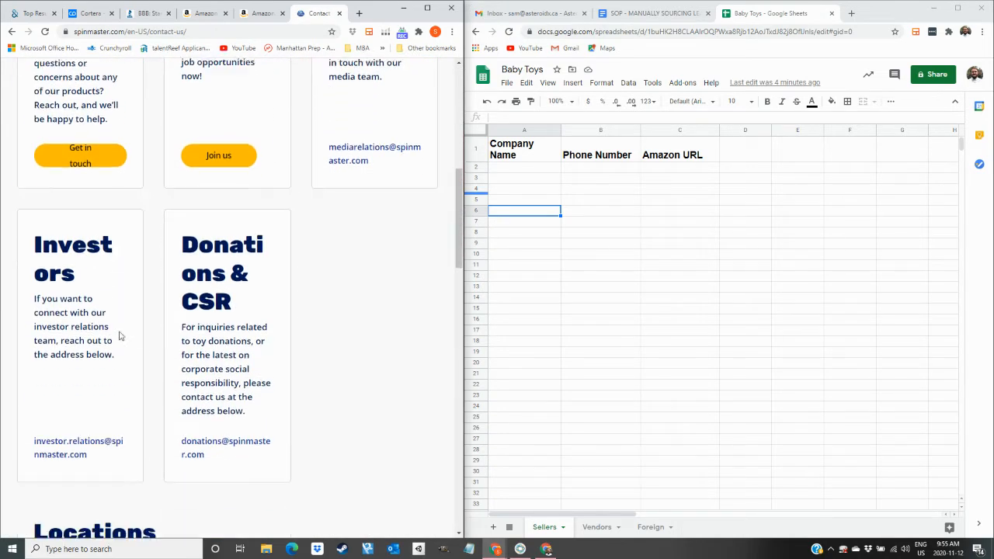
scroll(327, 280, up, 10)
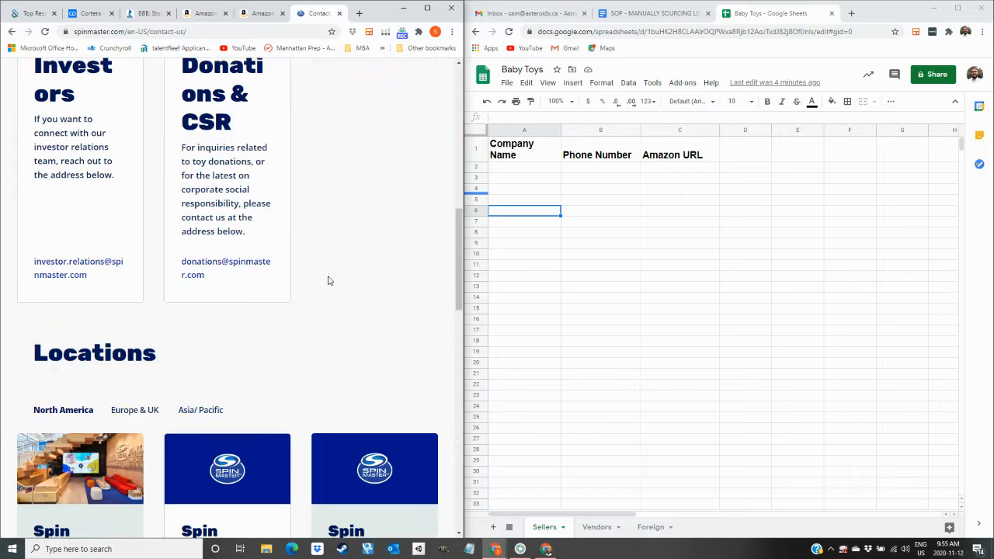
scroll(139, 358, down, 1)
scroll(339, 306, up, 2)
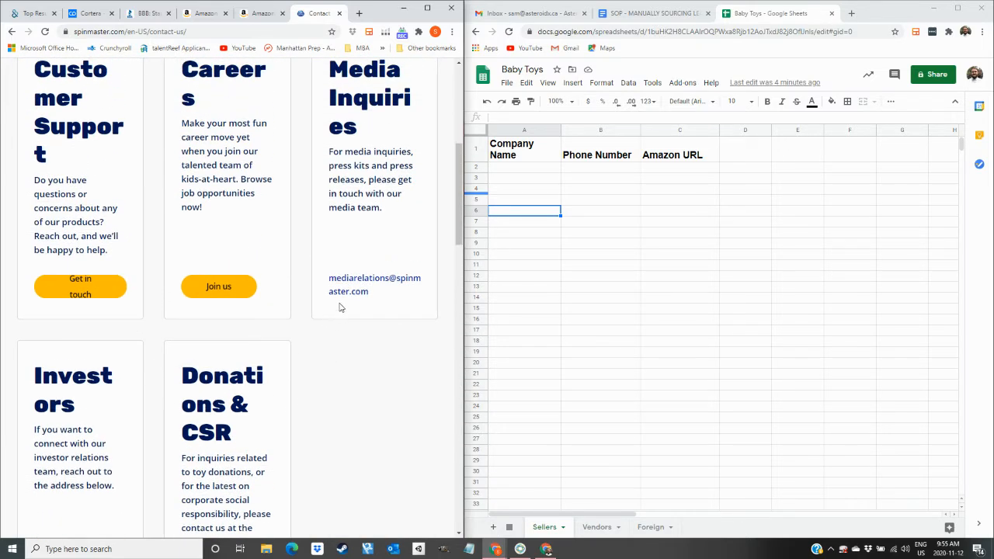
Reach Spin Master's Contact Consumer Care phone numbers page, then show the Vendors sheet.
click(76, 284)
scroll(224, 299, down, 5)
scroll(222, 304, up, 5)
scroll(220, 309, down, 5)
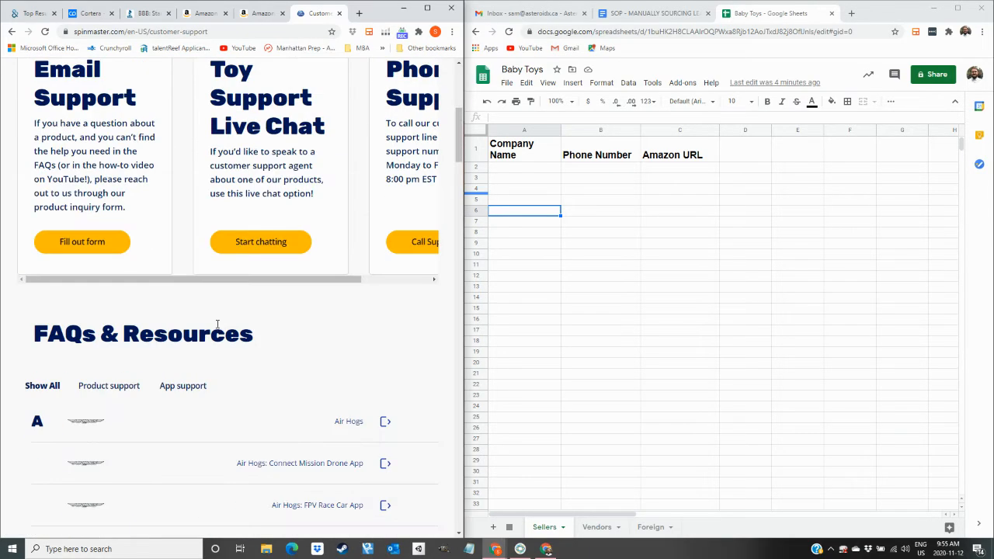
scroll(216, 326, up, 2)
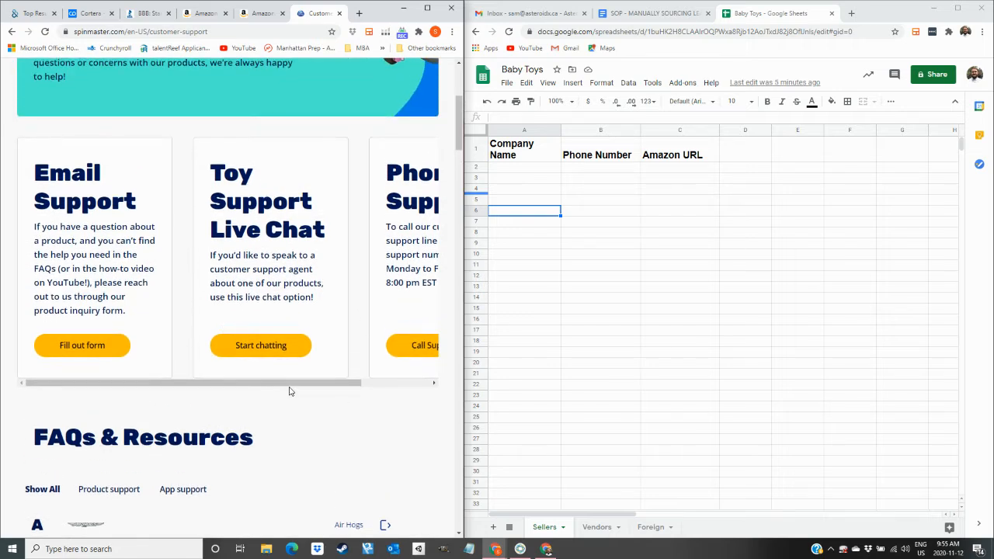
drag(288, 383, 357, 383)
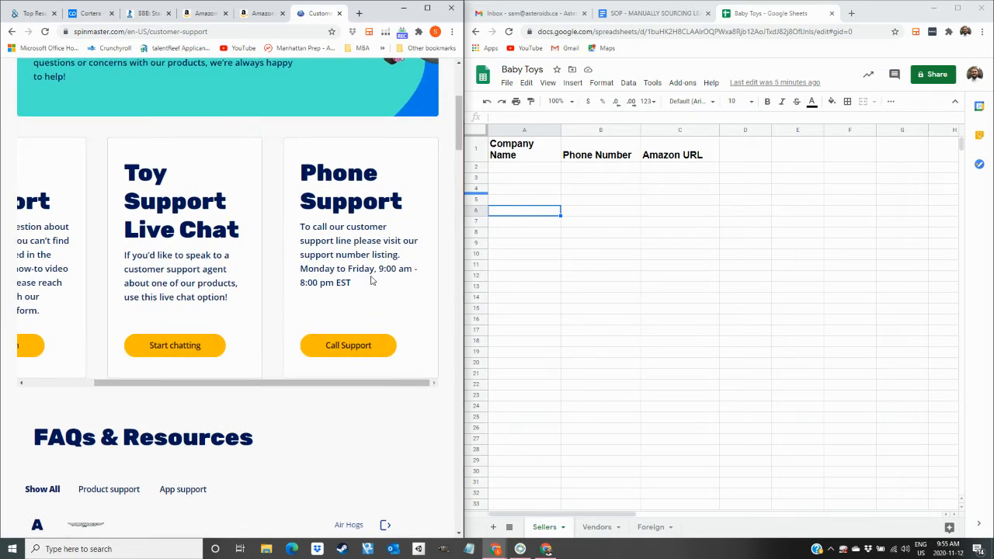
click(365, 350)
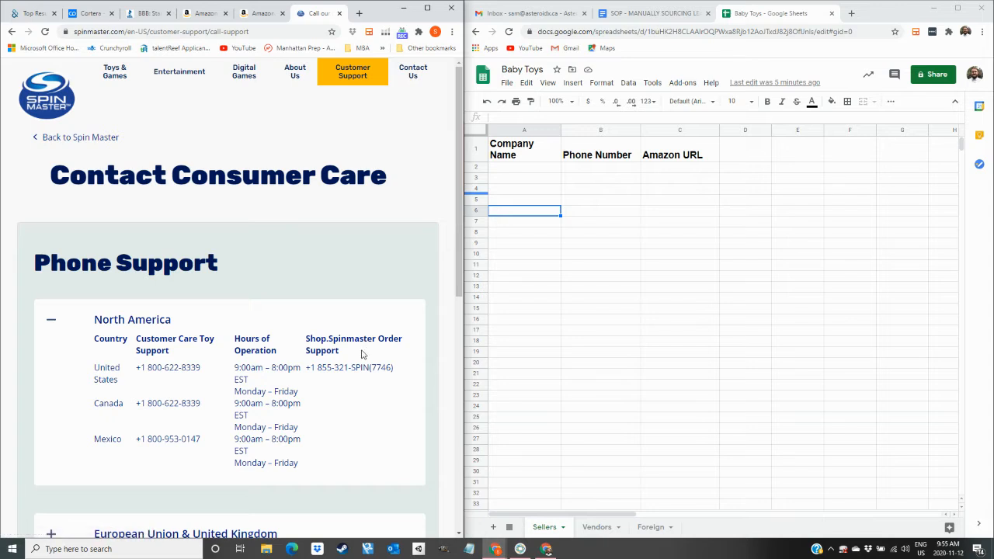
scroll(340, 383, down, 1)
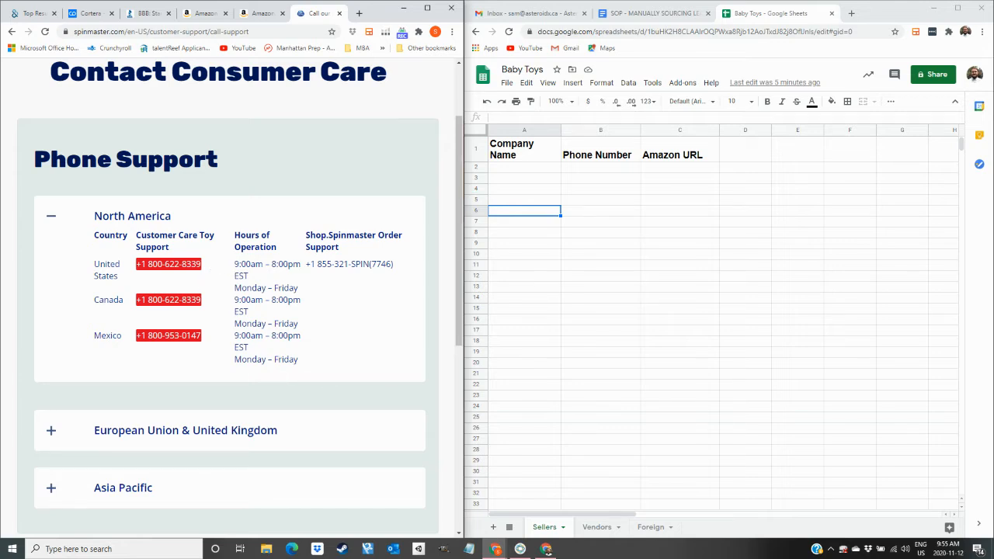
click(607, 535)
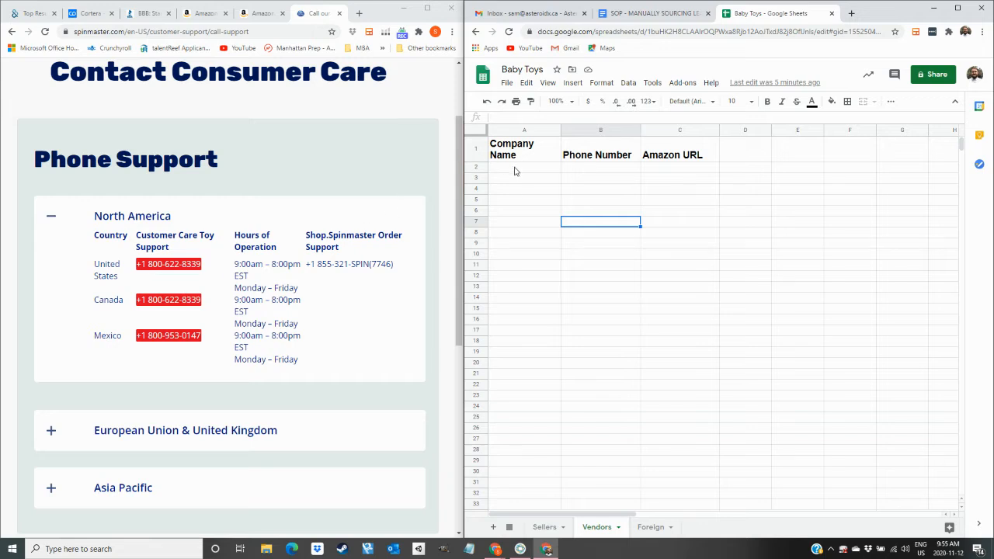
Enter 'Paw Patrol (Spinmaster)' in Vendors cell A2.
double_click(515, 168)
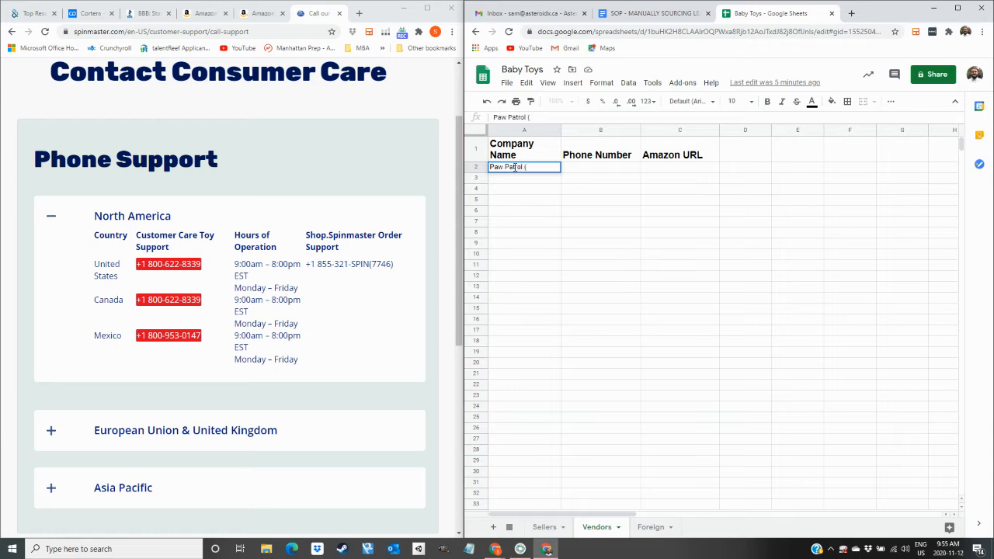
text(Paw Patrol (Spinmaster)
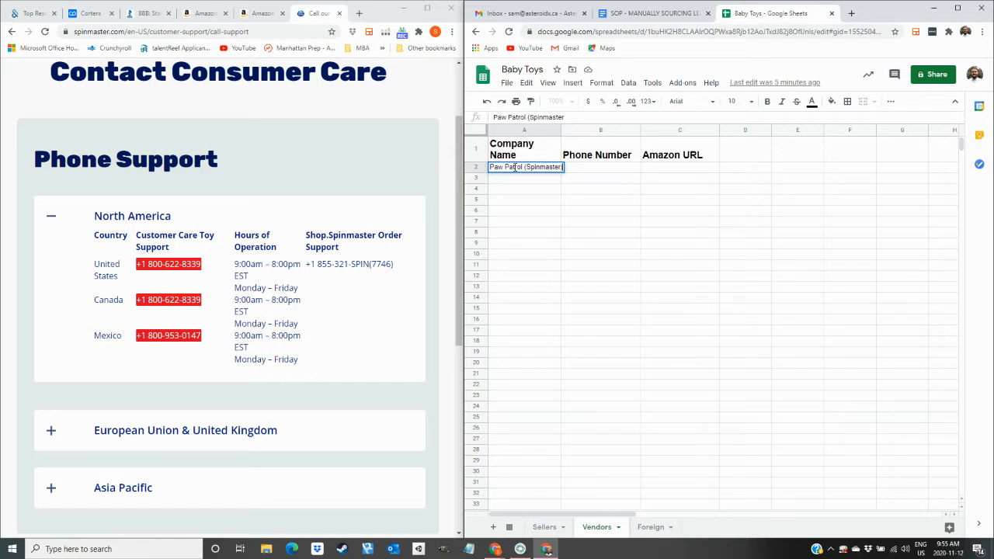
text())
key(Tab)
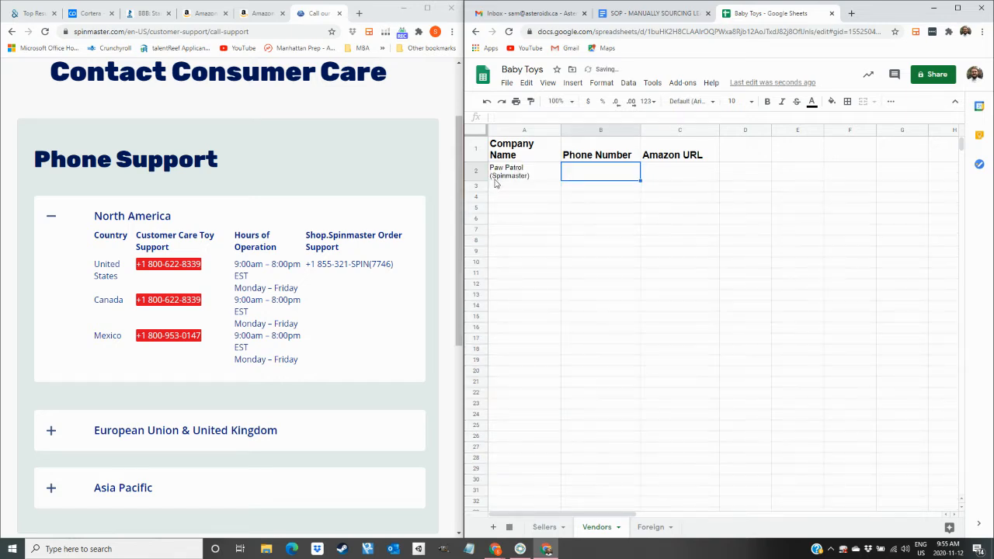
click(495, 179)
click(522, 187)
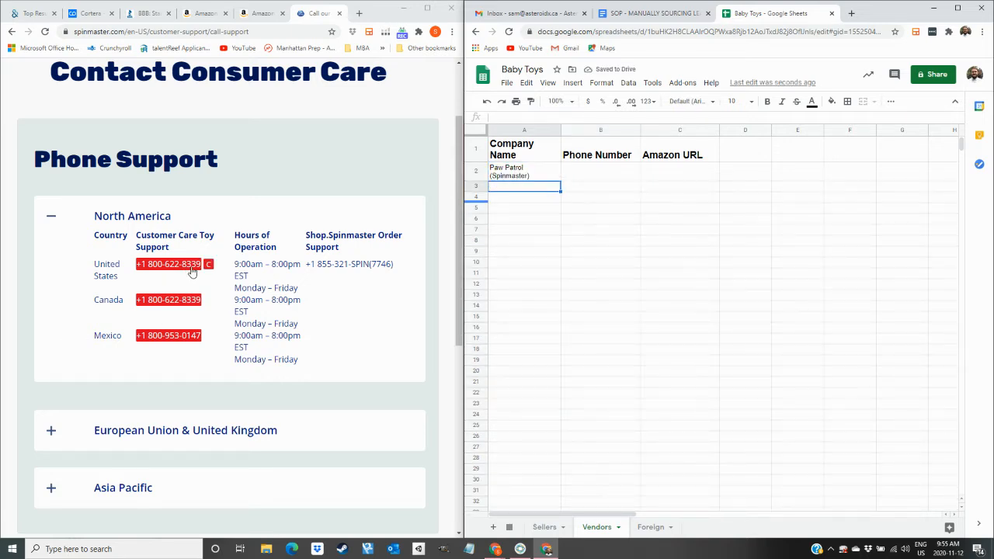
drag(202, 265, 155, 281)
key(ctrl+c)
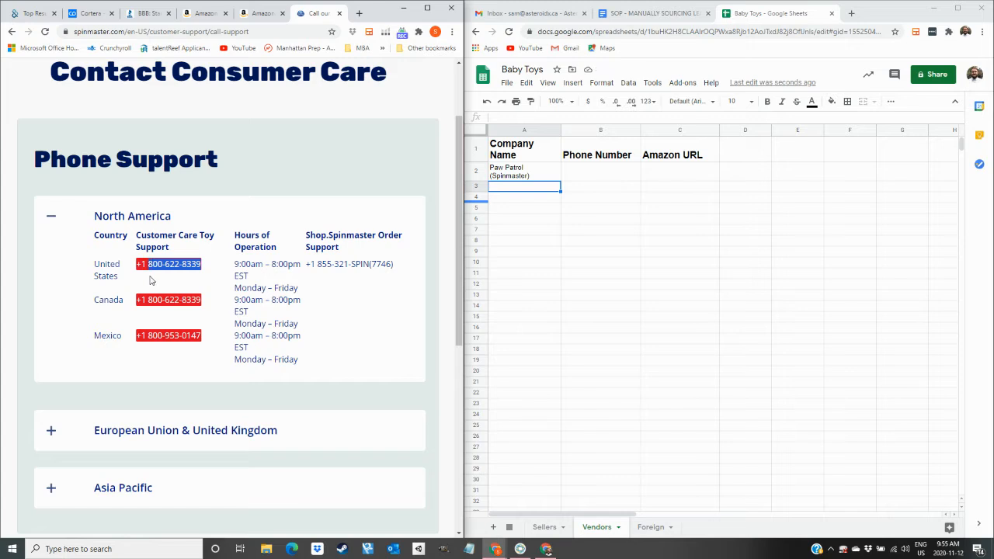
click(588, 177)
key(ctrl+v)
key(Tab)
Paste the Paw Patrol Amazon brand store URL into C2, then show the Sellers sheet.
click(255, 13)
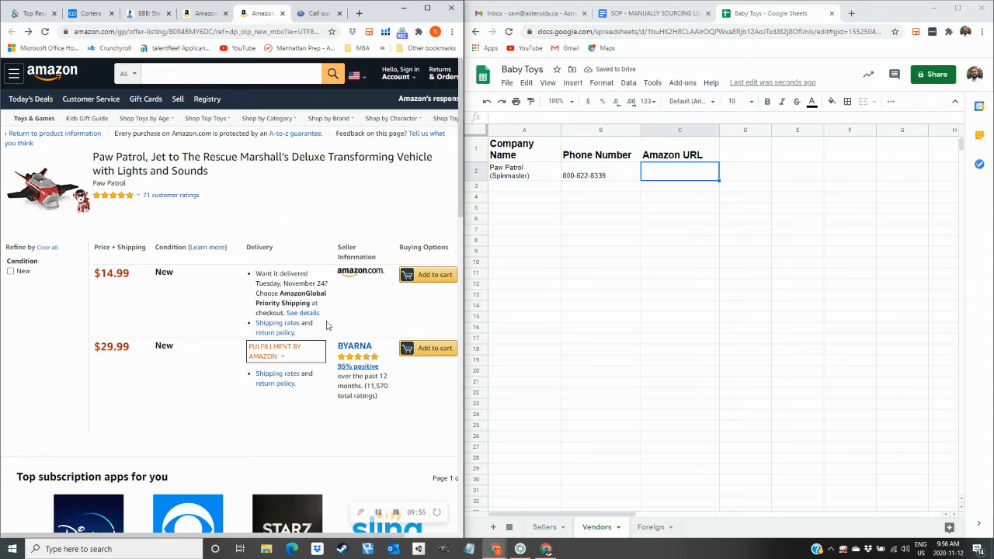
click(64, 190)
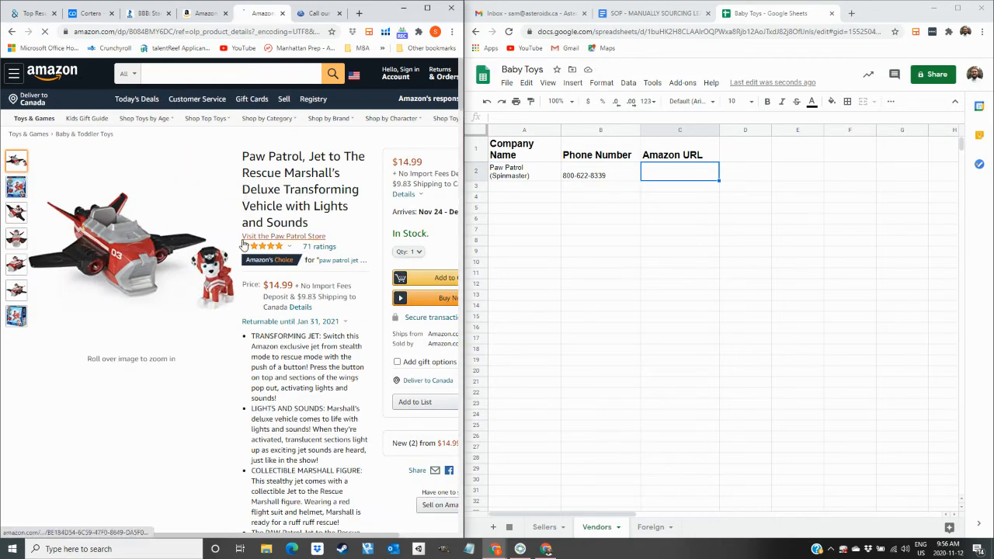
click(300, 237)
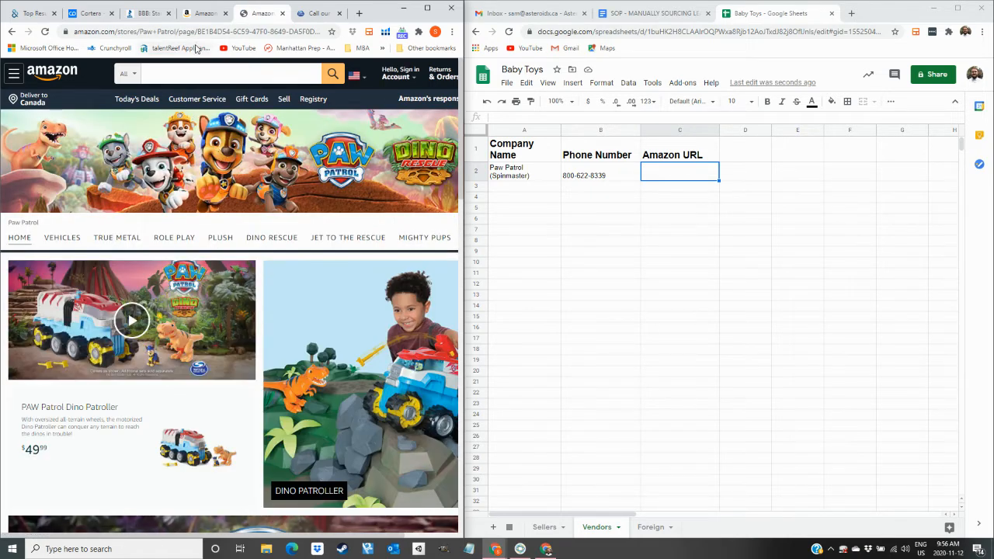
click(200, 33)
key(ctrl+c)
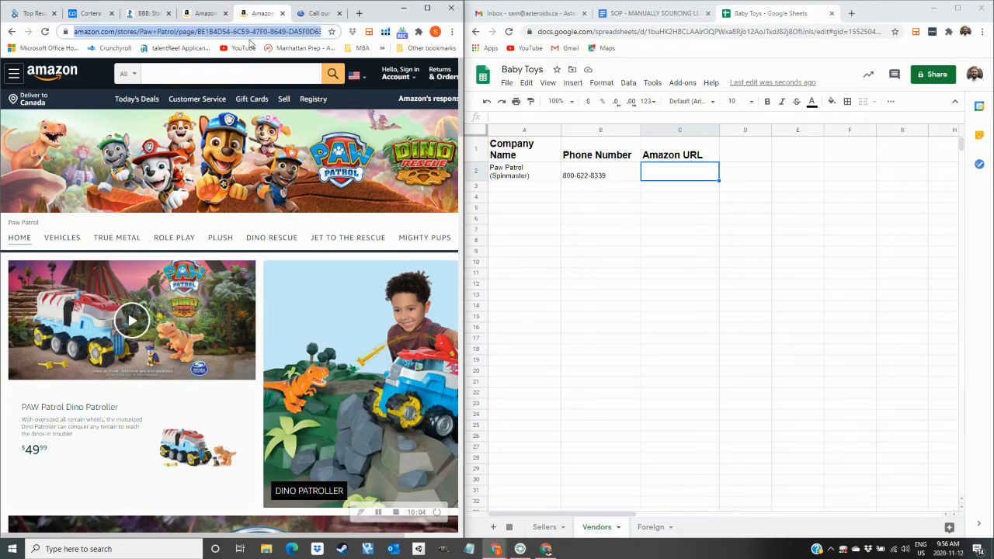
double_click(653, 175)
key(ctrl+v)
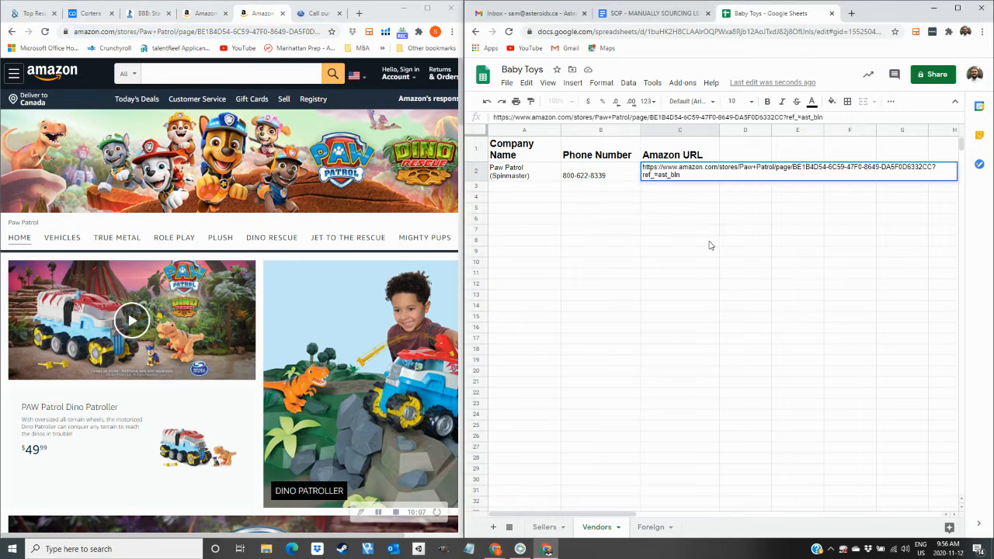
key(Tab)
click(683, 257)
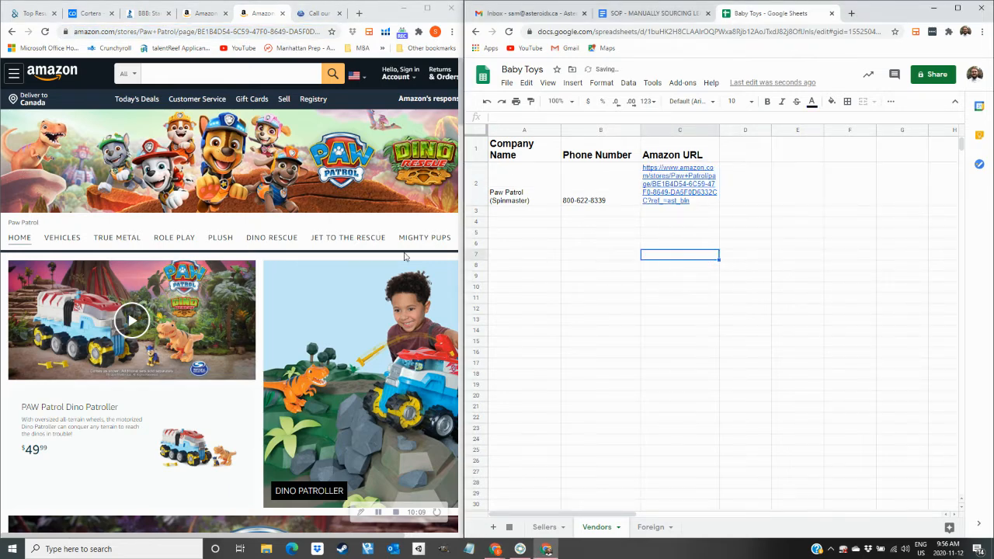
click(545, 526)
Close the Spin Master and Paw Patrol store tabs and check Hollywood Nights' seller feedback.
click(339, 14)
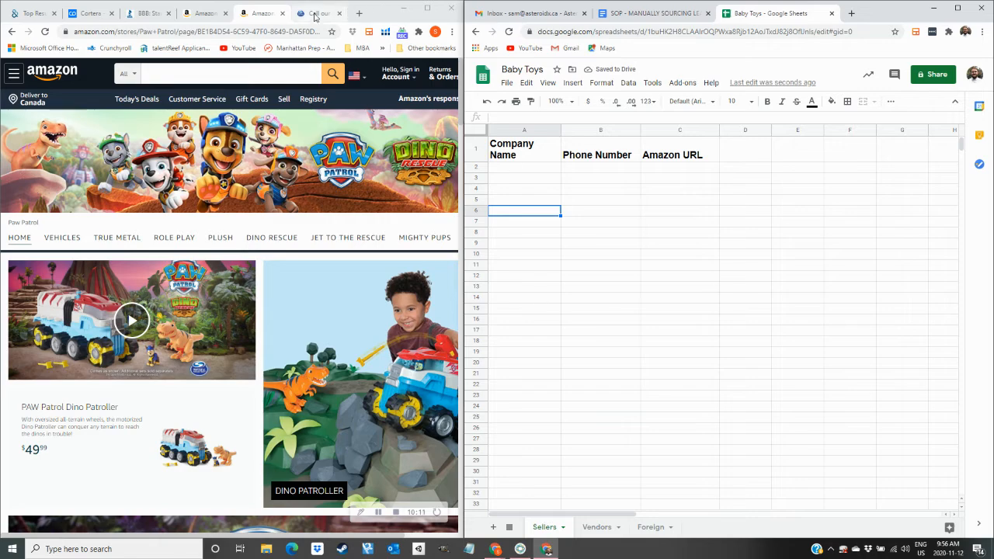
click(339, 14)
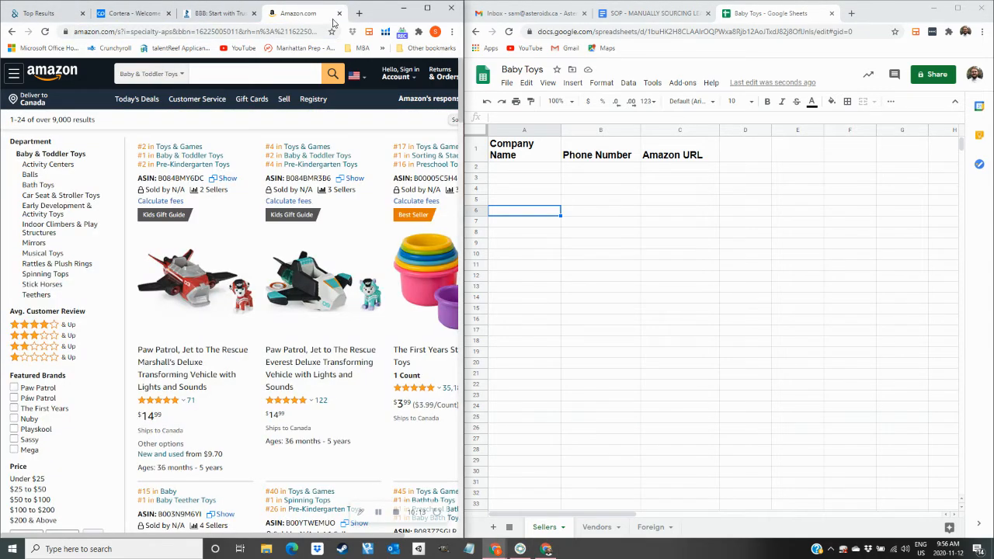
click(342, 190)
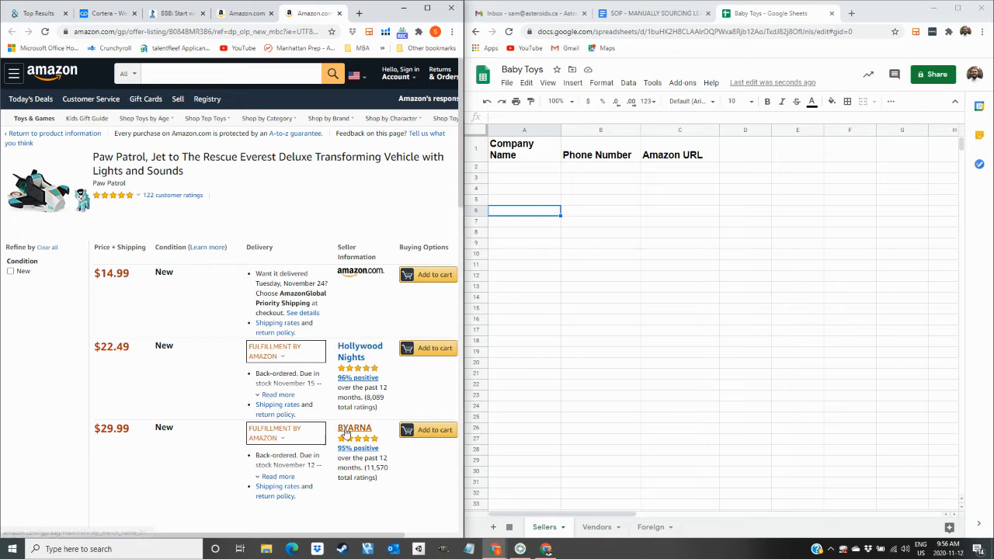
click(351, 361)
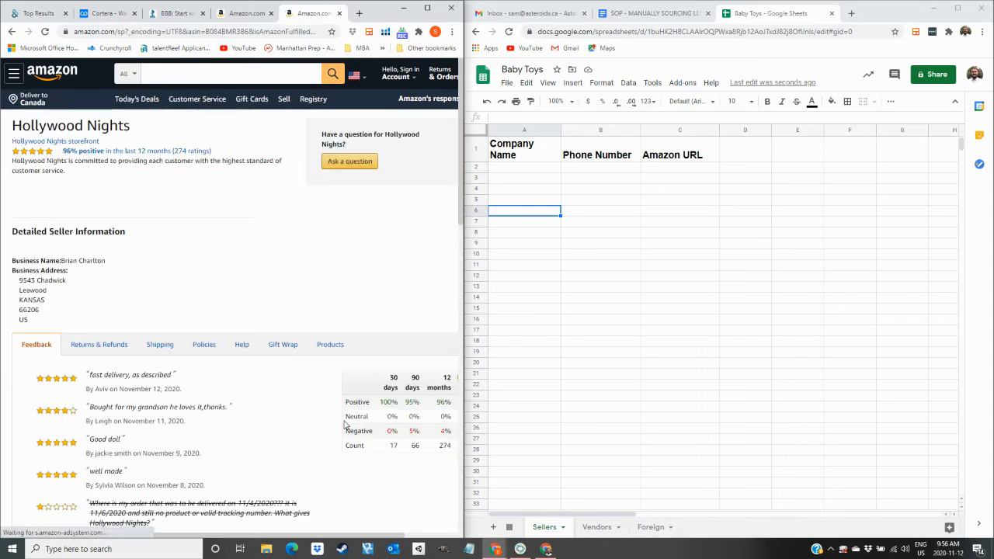
double_click(394, 445)
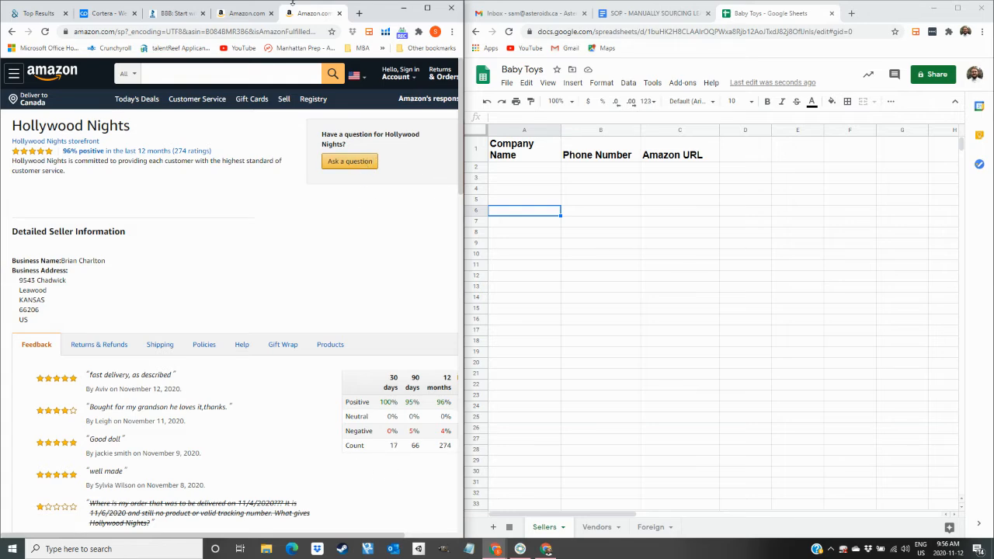
click(339, 14)
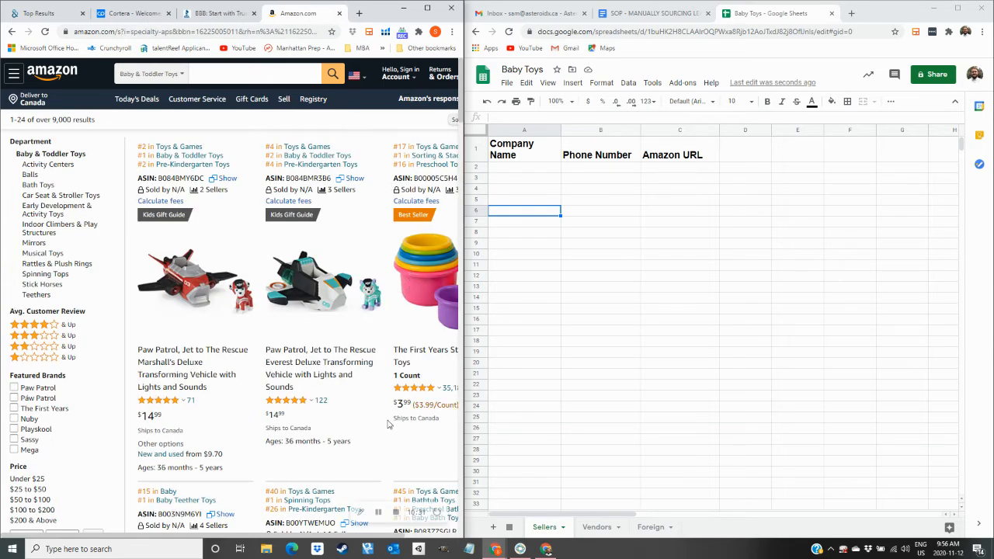
drag(247, 535, 267, 535)
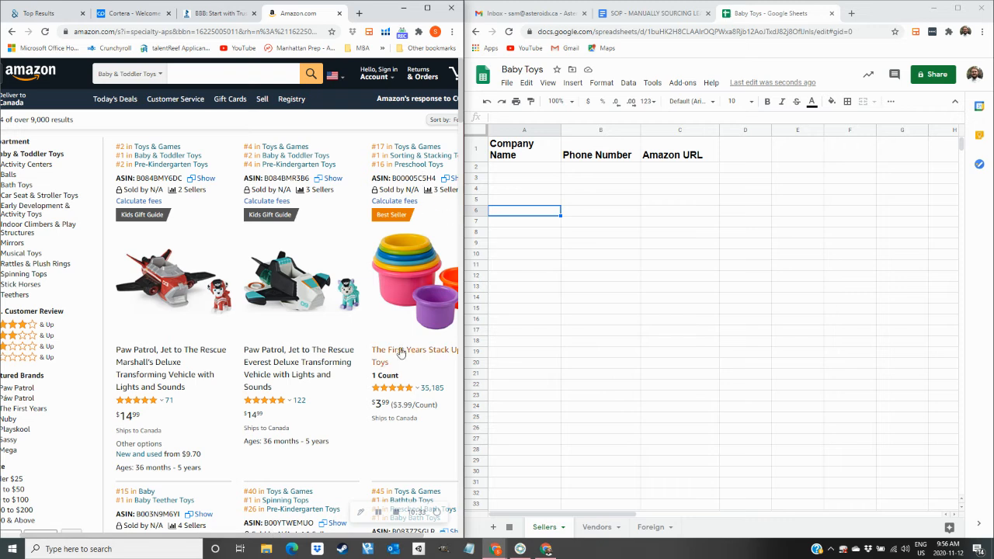
Open Bargains N More and the third Stack Up Cups seller in new tabs.
click(440, 189)
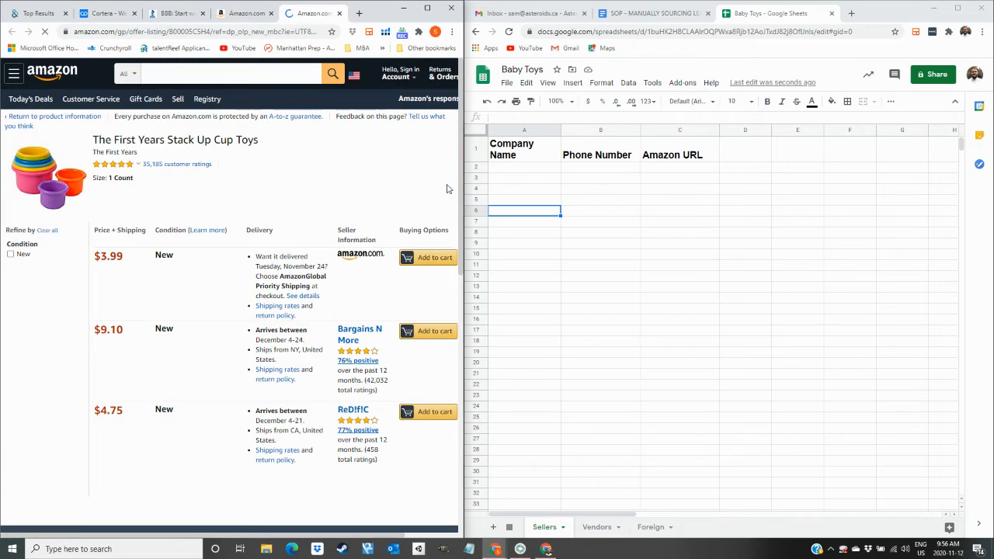
right_click(360, 338)
click(360, 339)
right_click(354, 410)
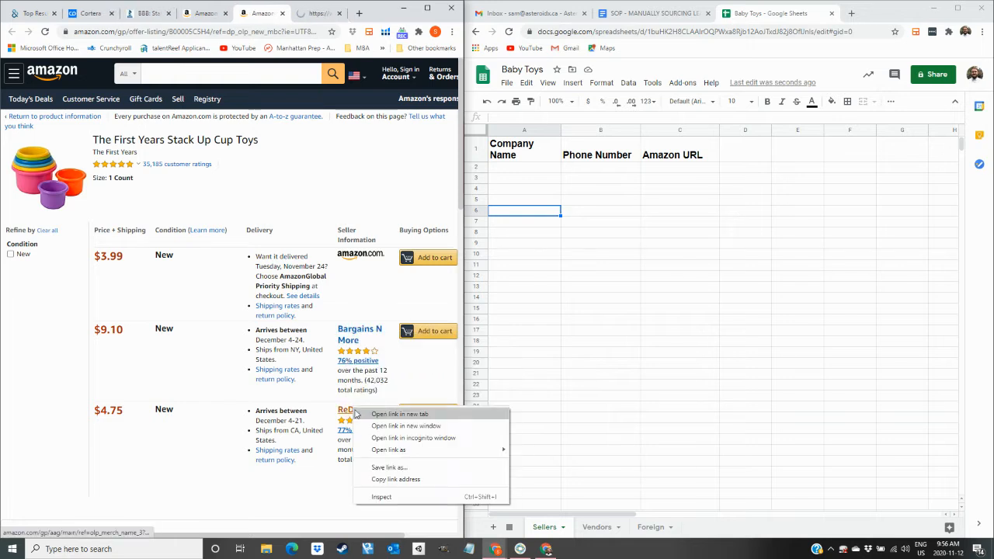
click(388, 415)
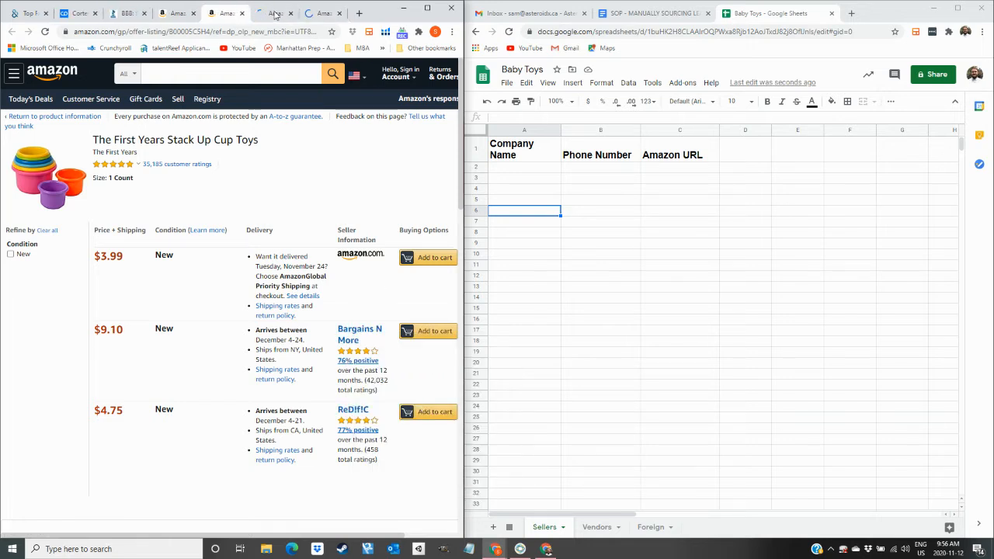
click(273, 16)
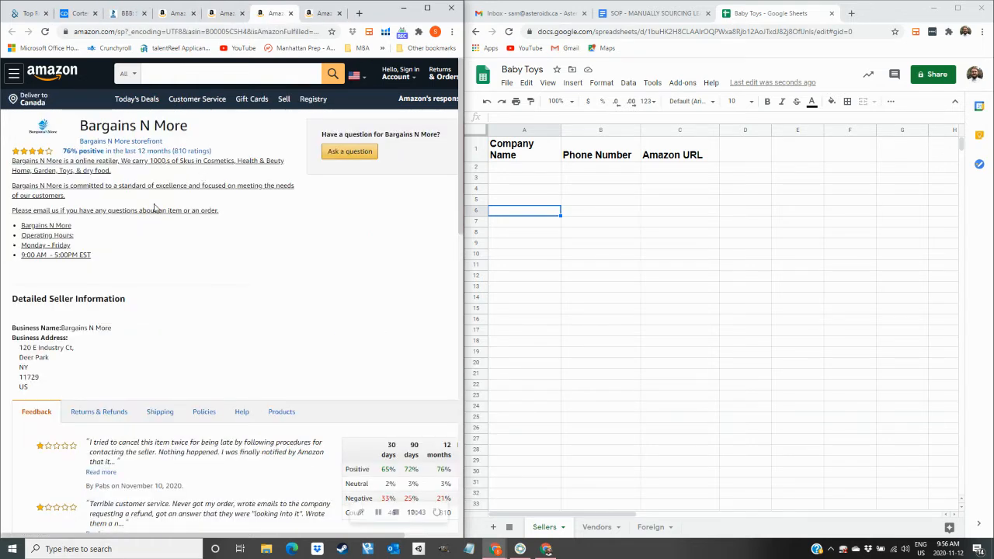
Copy the seller name Bargains N More from its profile, then go to Dun & Bradstreet.
scroll(398, 394, down, 2)
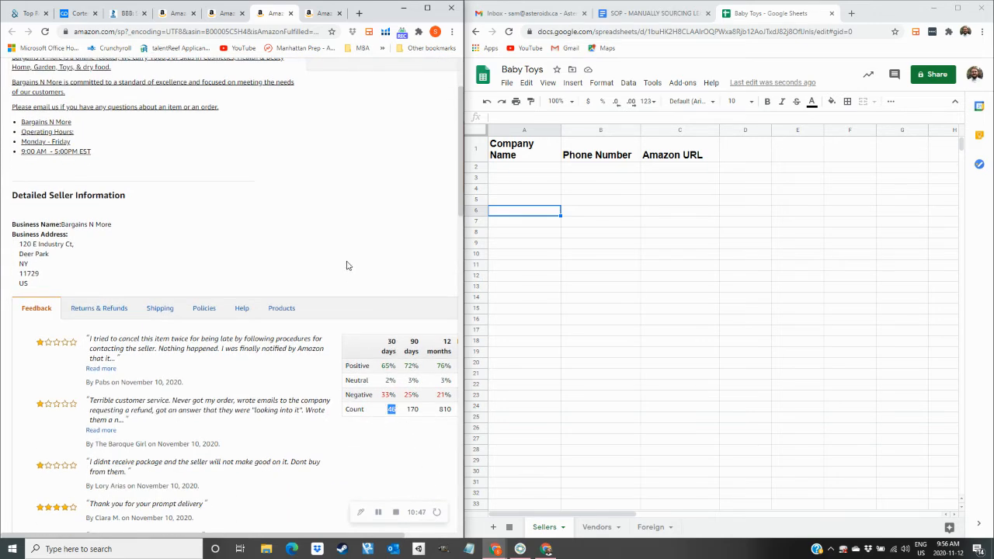
scroll(386, 172, up, 2)
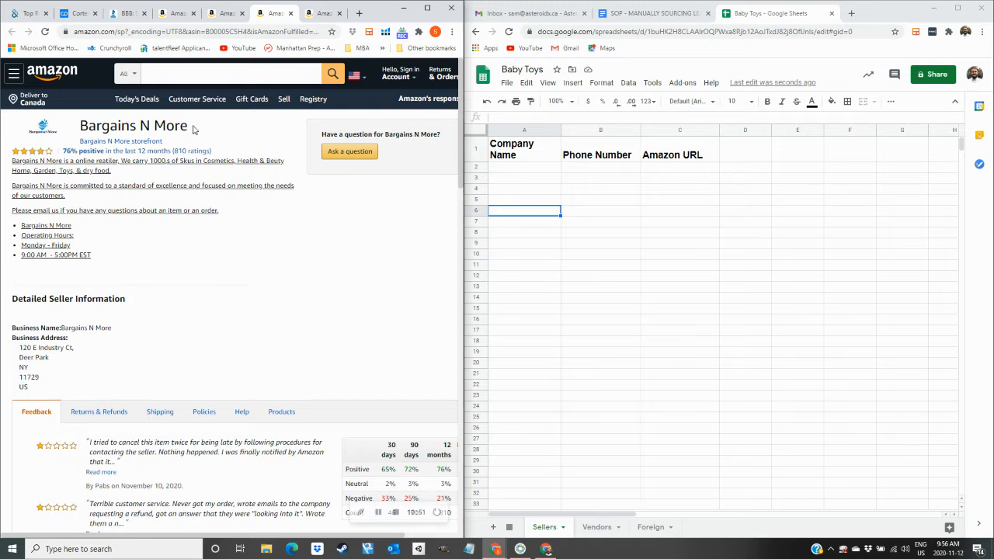
drag(77, 328, 112, 327)
click(120, 326)
drag(187, 128, 81, 130)
key(ctrl+c)
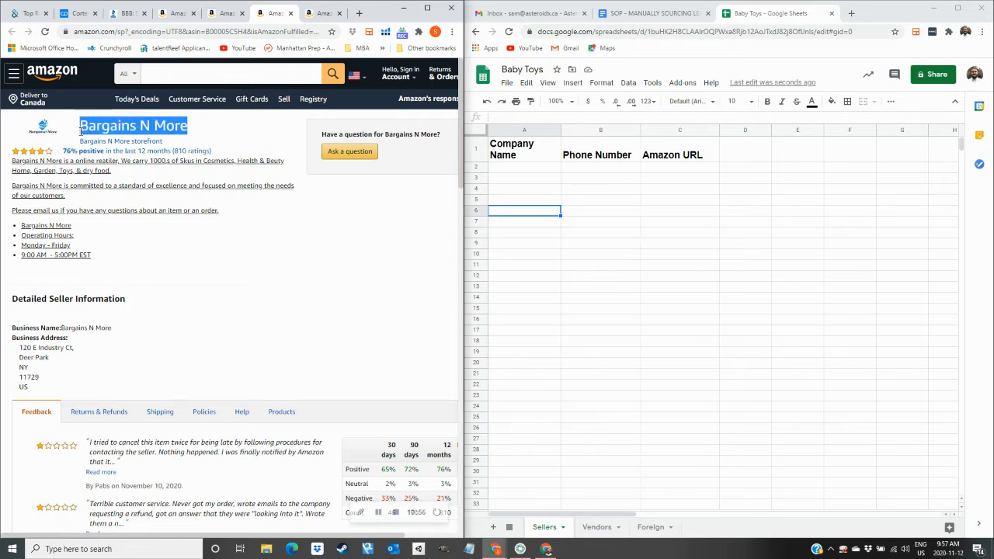
click(27, 13)
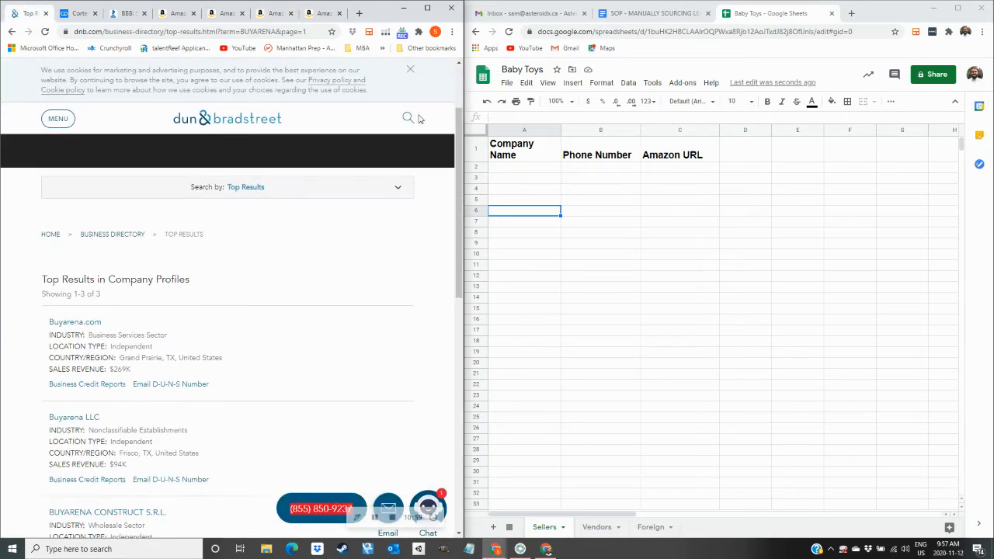
Search Dun & Bradstreet for Bargains N More and check the Brooklyn result.
click(409, 117)
key(BackSpace)
key(BackSpace)
key(BackSpace)
key(BackSpace)
key(BackSpace)
key(BackSpace)
key(BackSpace)
key(BackSpace)
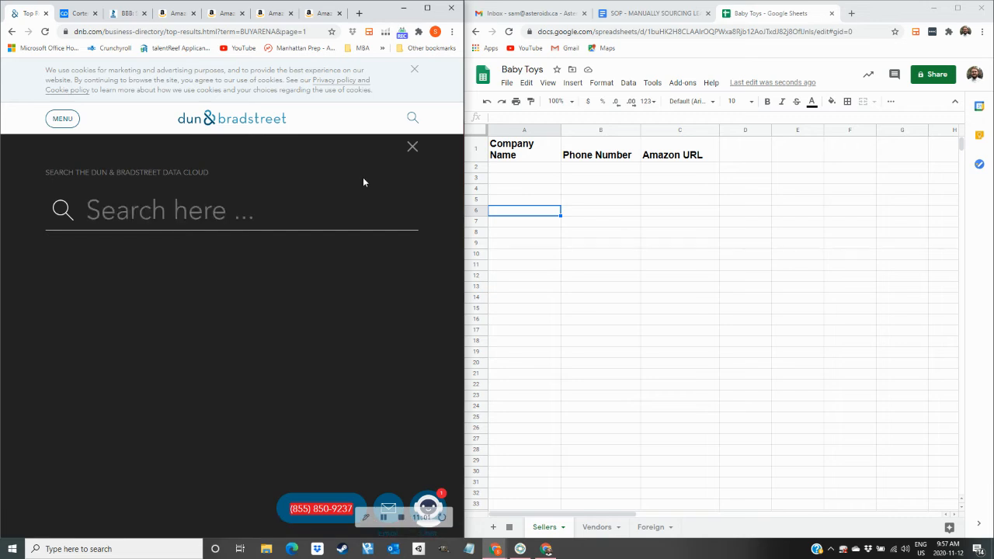
key(ctrl+v)
key(Return)
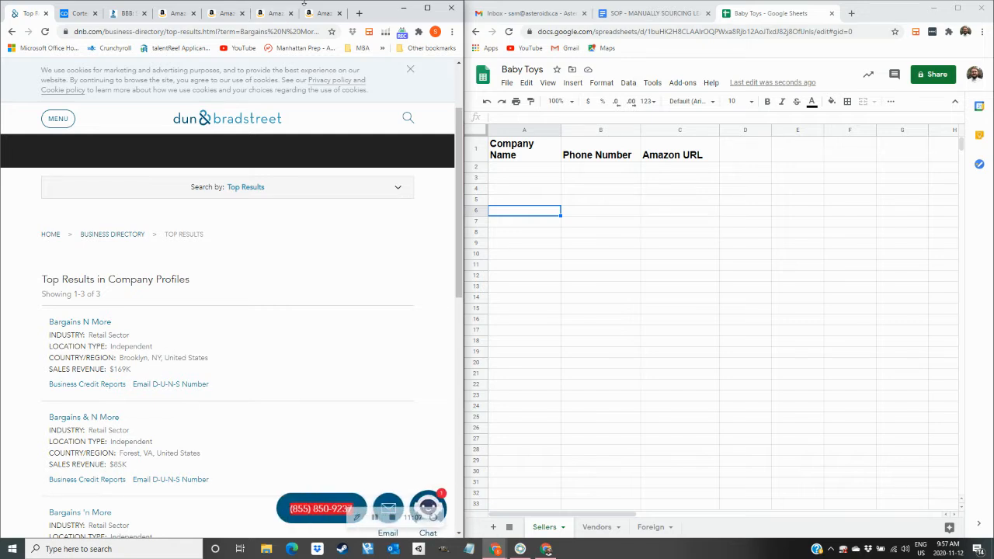
click(278, 13)
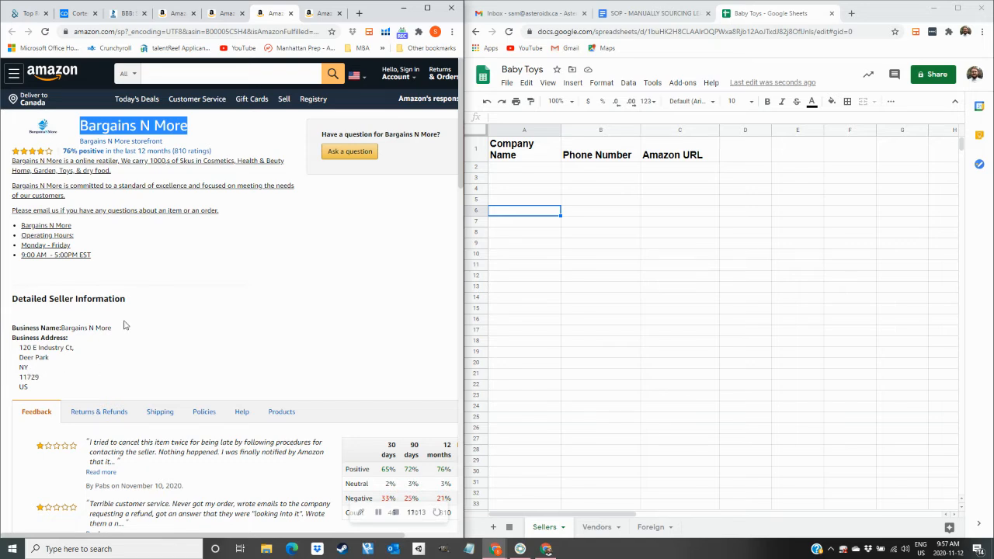
click(38, 14)
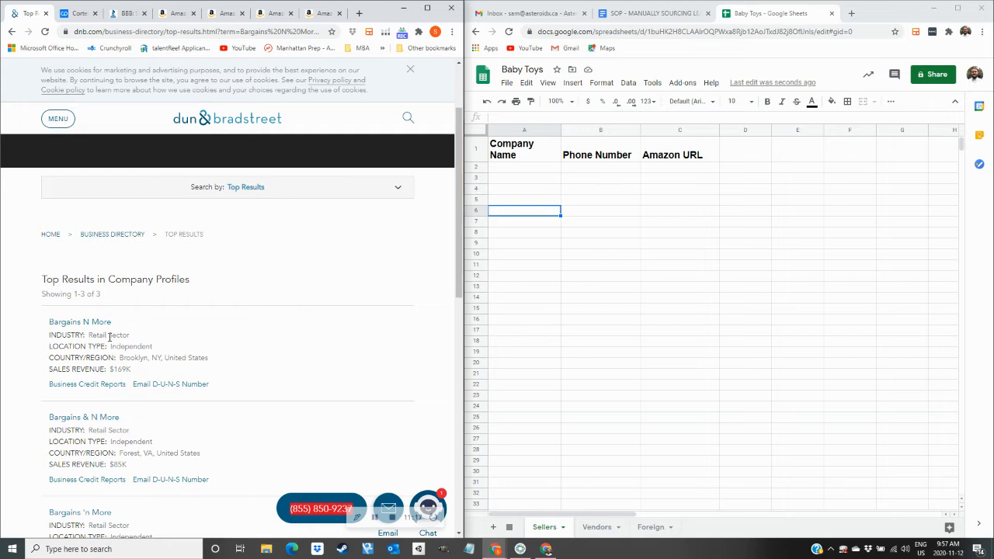
scroll(156, 422, down, 1)
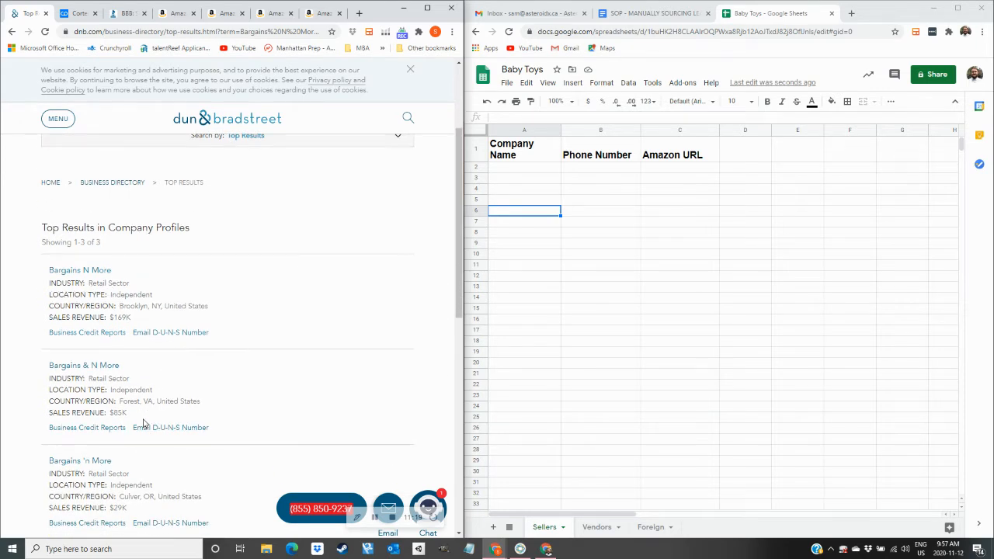
scroll(140, 427, down, 2)
scroll(129, 426, up, 1)
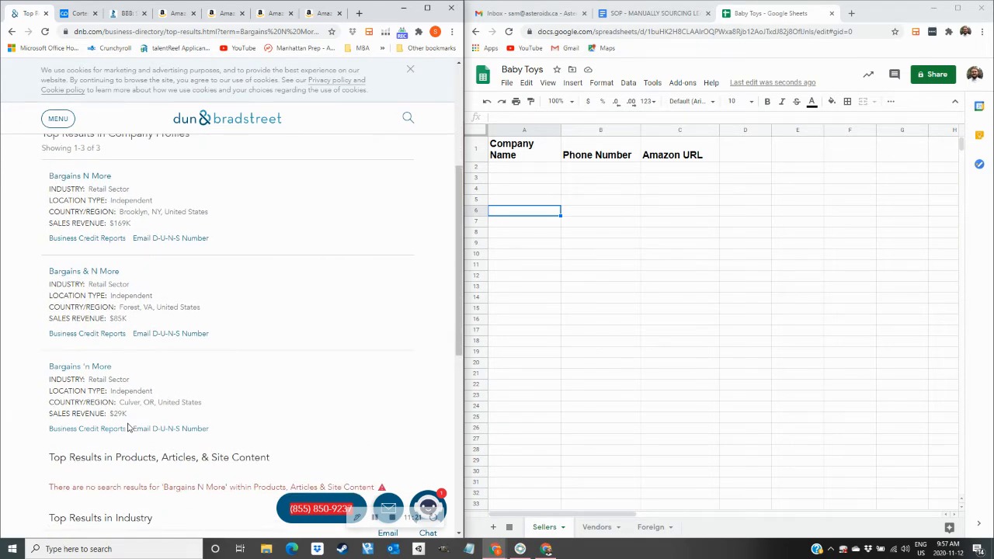
drag(122, 254, 146, 255)
click(180, 254)
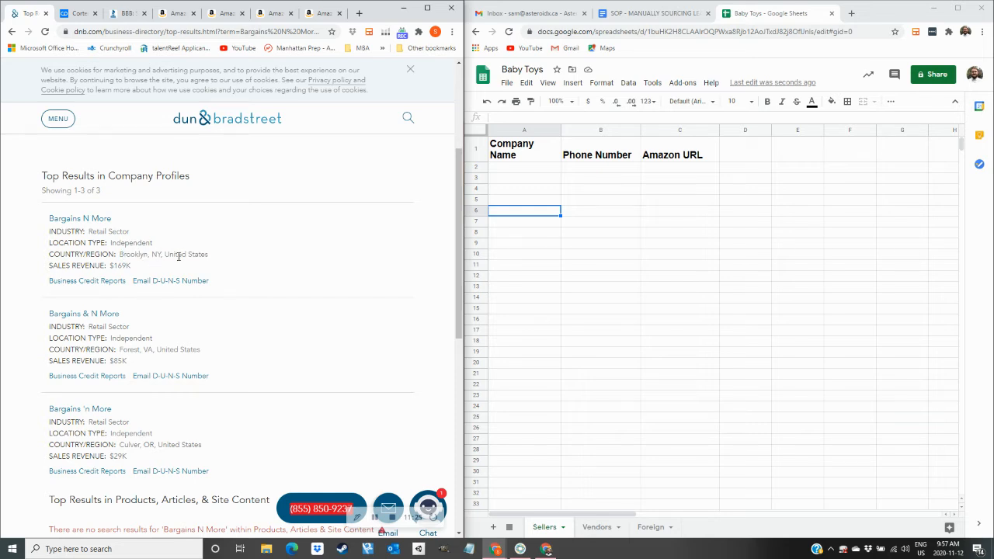
scroll(179, 257, up, 2)
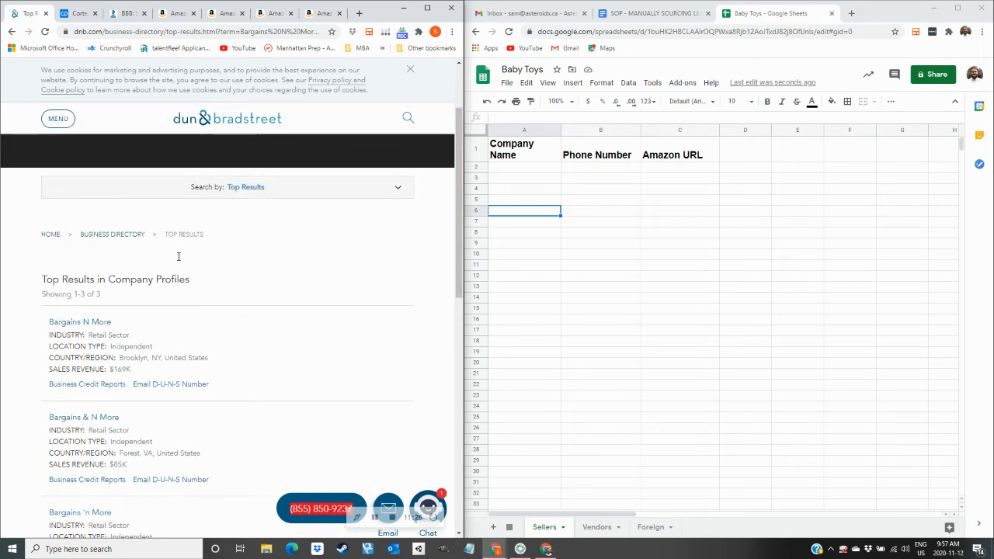
Open the Bargains N More D&B profile in a new tab and scroll to its phone number.
right_click(113, 328)
click(123, 329)
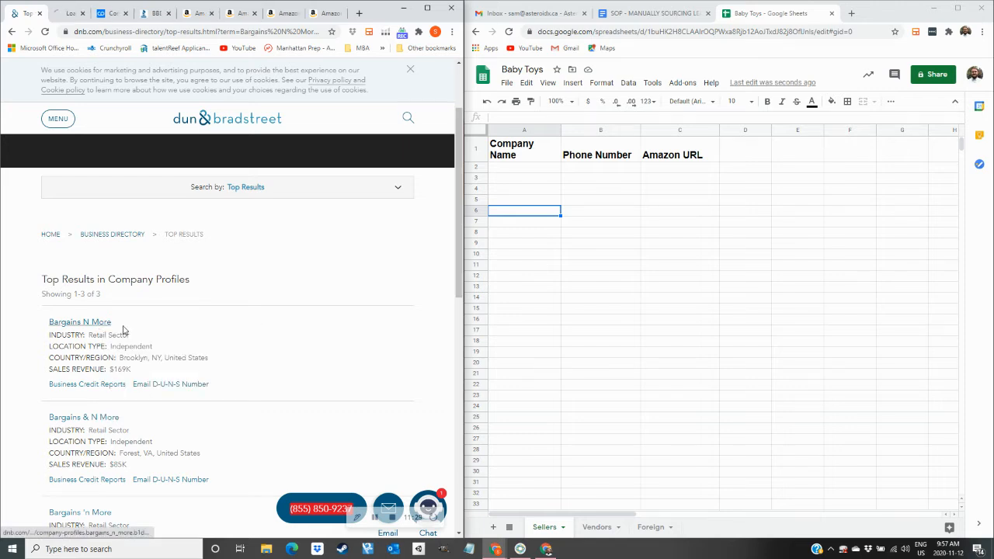
click(71, 14)
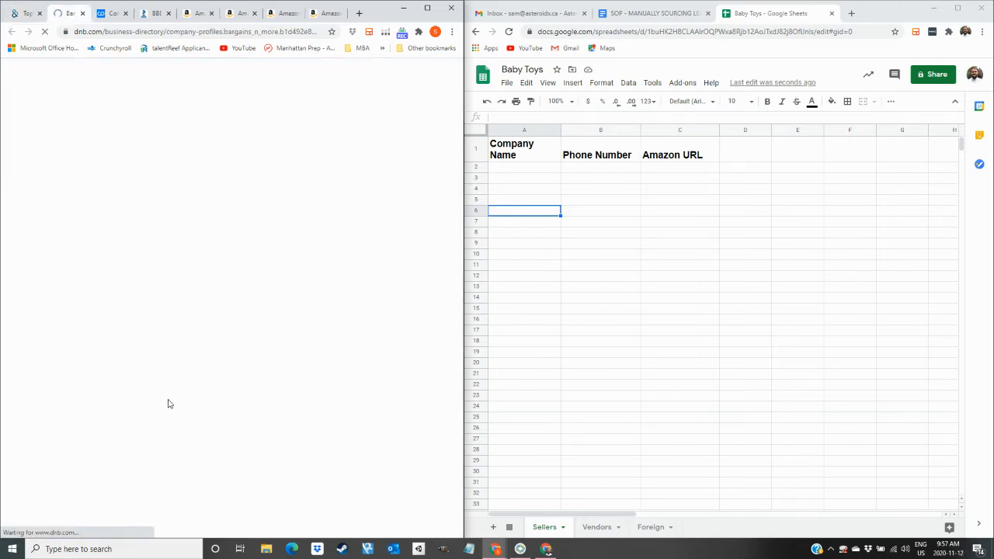
scroll(153, 381, down, 5)
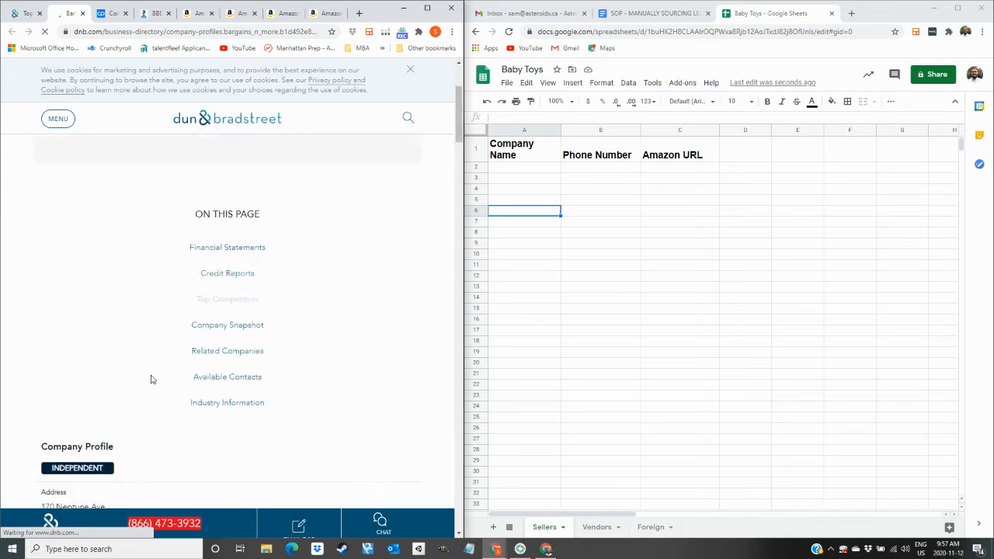
scroll(151, 373, up, 5)
scroll(151, 373, down, 3)
scroll(125, 271, up, 3)
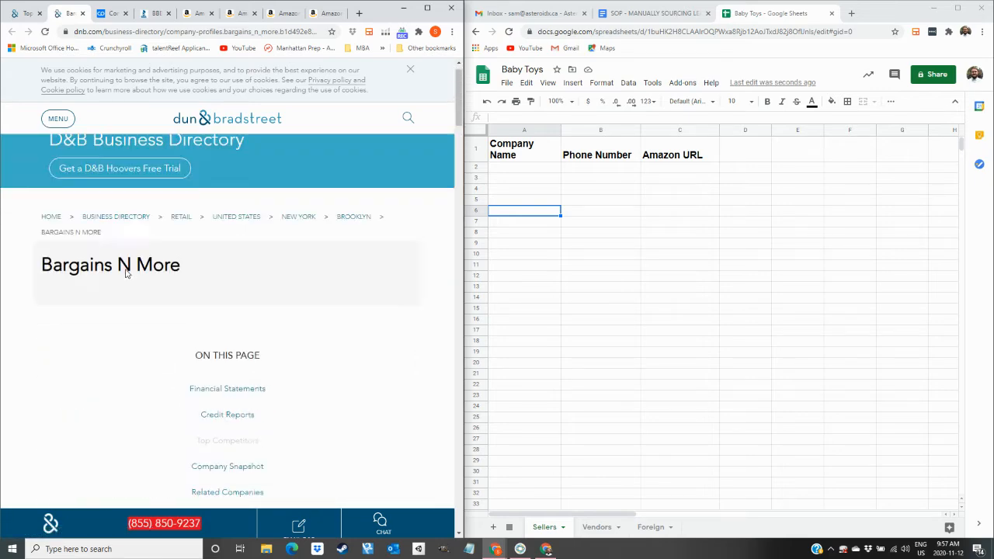
scroll(119, 290, down, 5)
scroll(136, 303, down, 2)
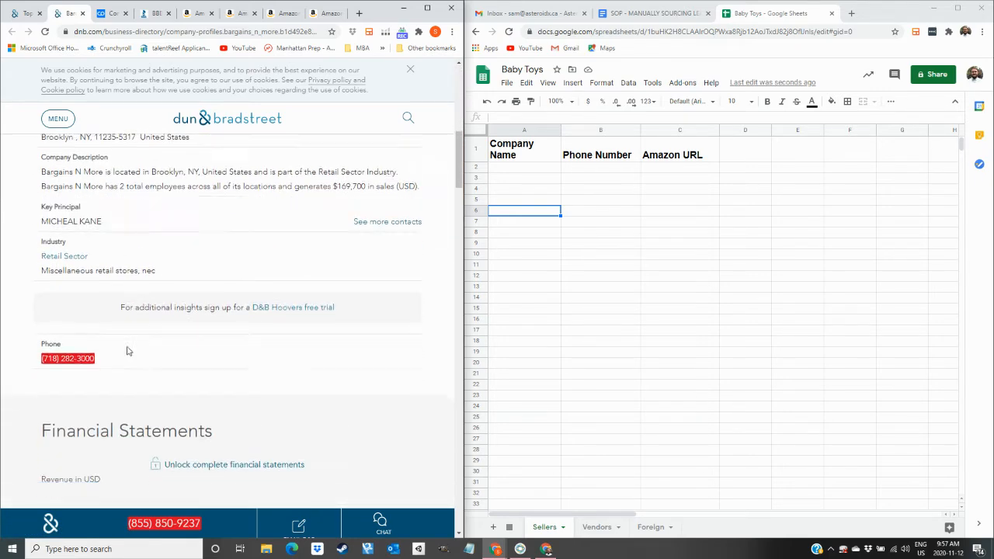
mouse_move(88, 342)
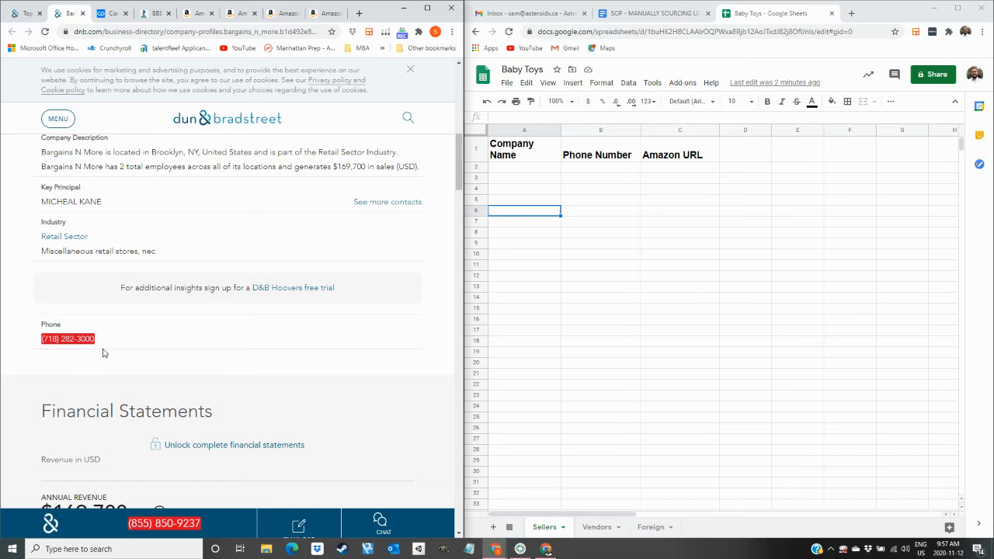
click(520, 170)
double_click(518, 167)
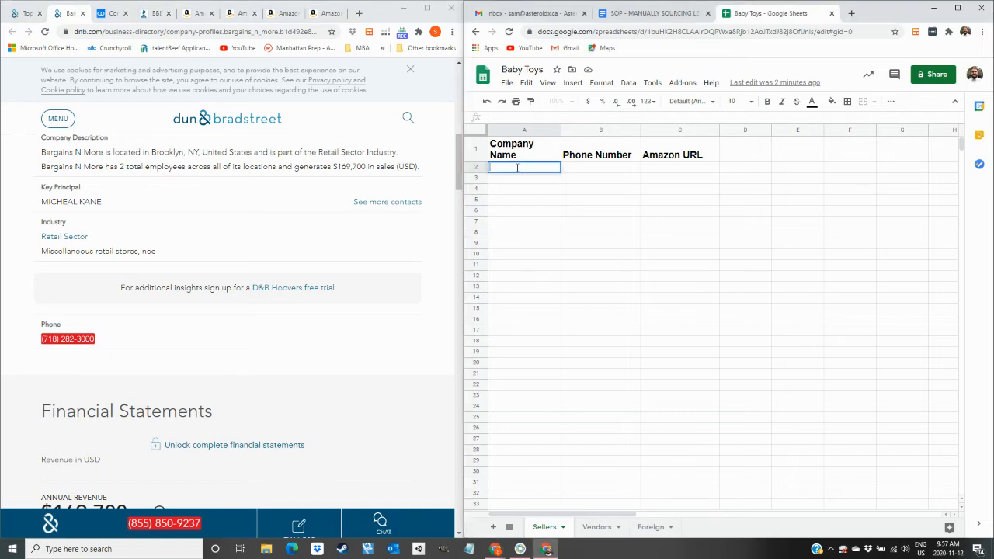
key(ctrl+v)
key(Tab)
drag(101, 342, 41, 342)
key(ctrl+c)
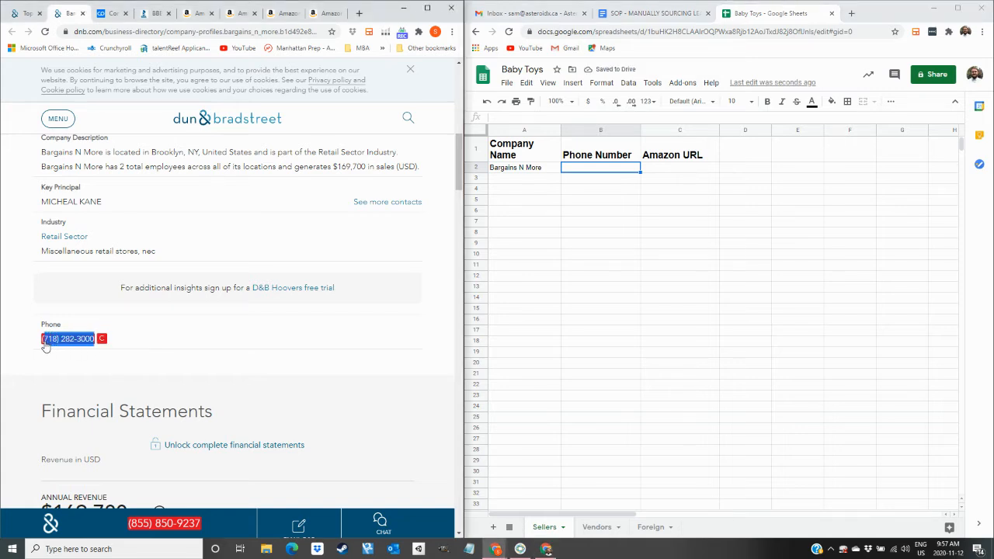
click(590, 174)
key(ctrl+v)
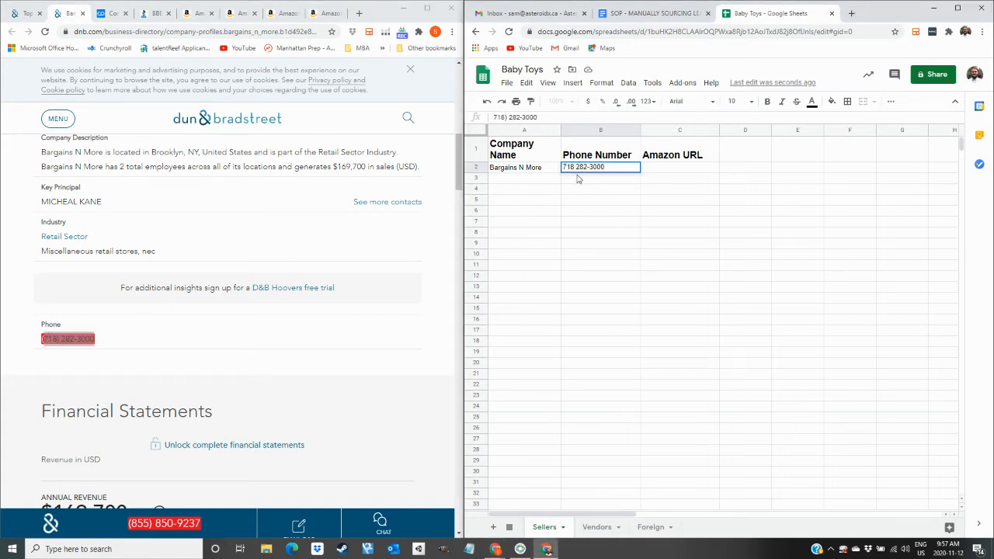
Paste the Bargains N More Amazon seller page URL into C2.
click(282, 16)
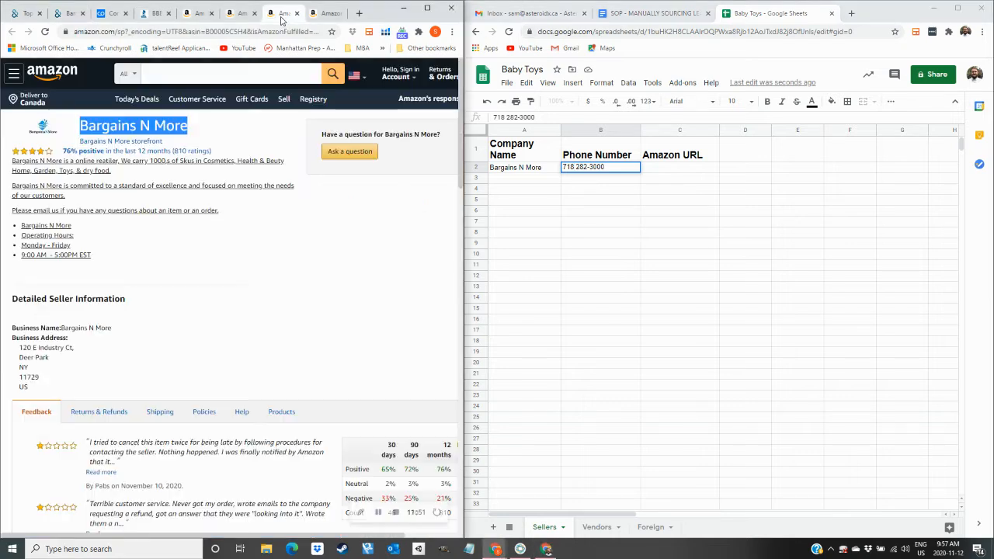
click(261, 303)
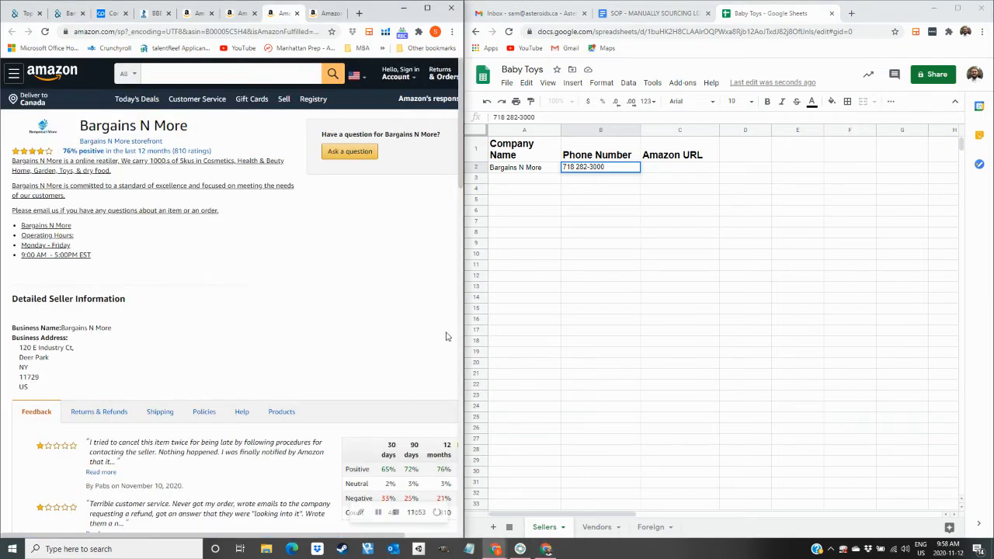
click(264, 34)
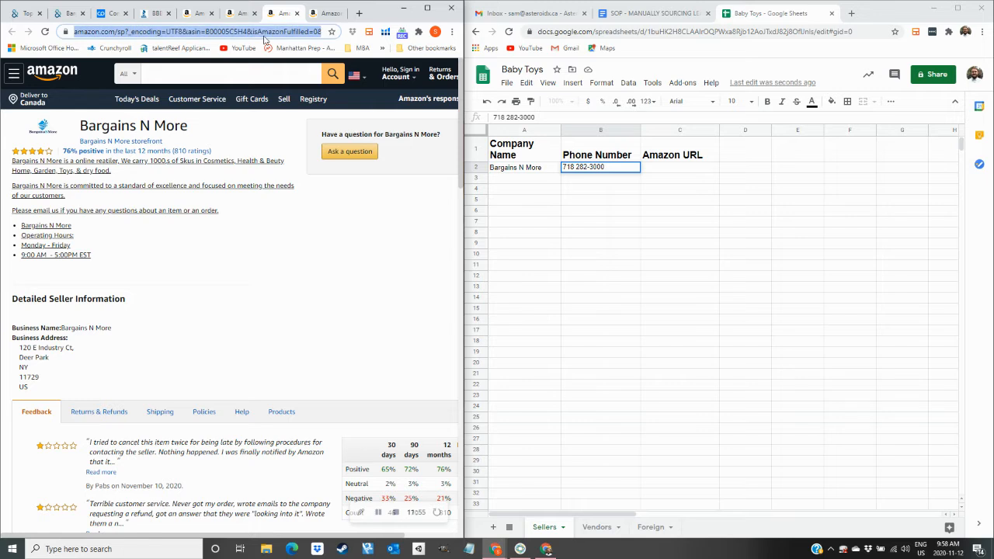
key(ctrl+c)
click(657, 171)
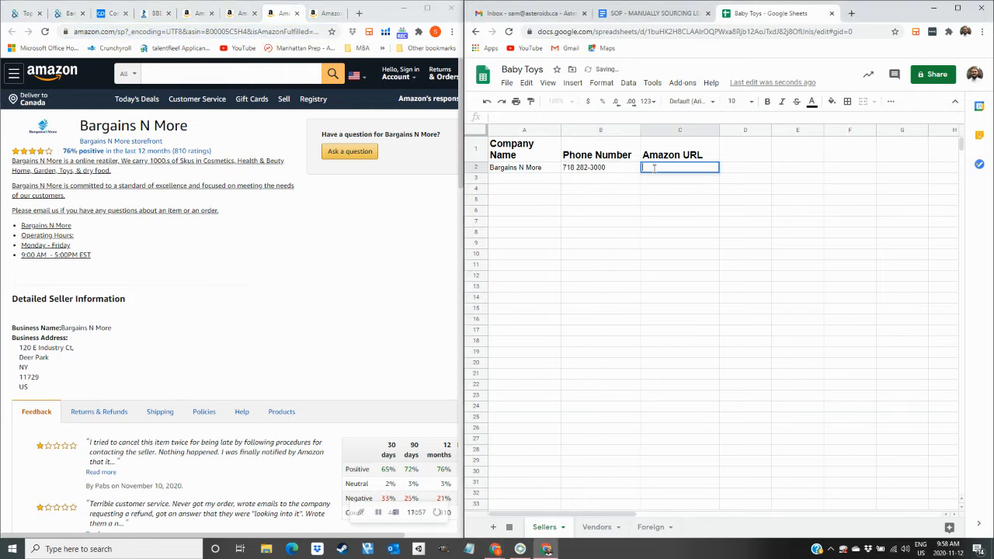
key(ctrl+v)
key(Tab)
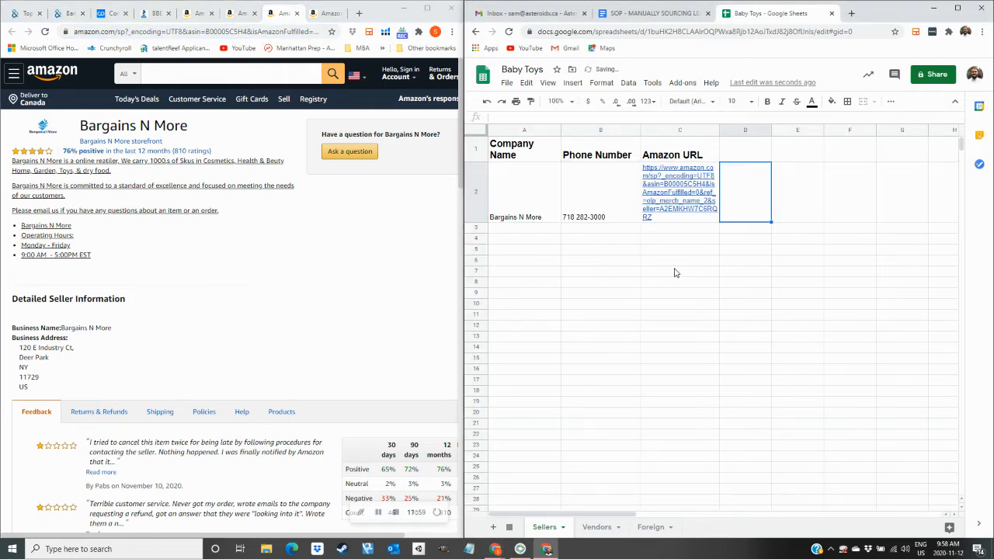
click(296, 14)
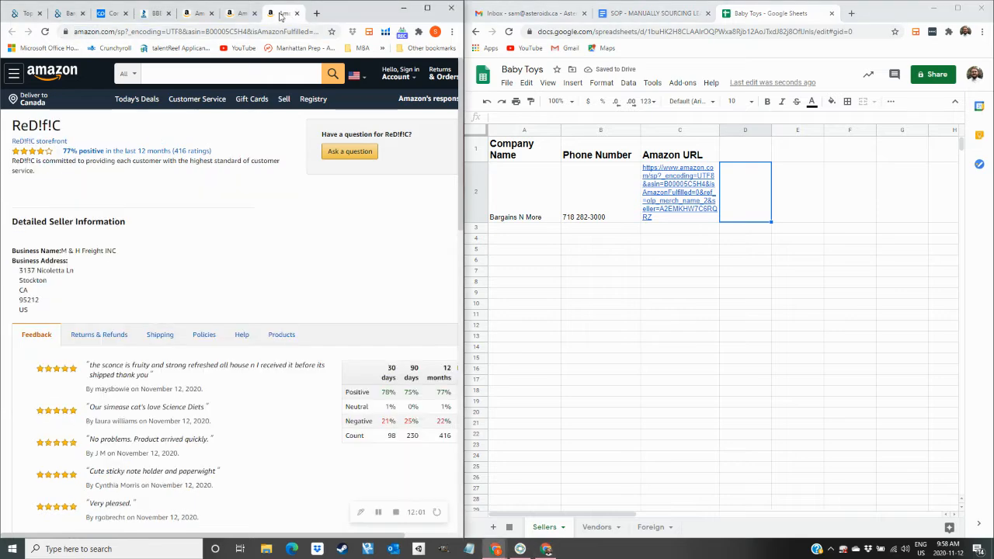
On the ReD!f!C seller page, select the business name M & H Freight INC.
click(237, 17)
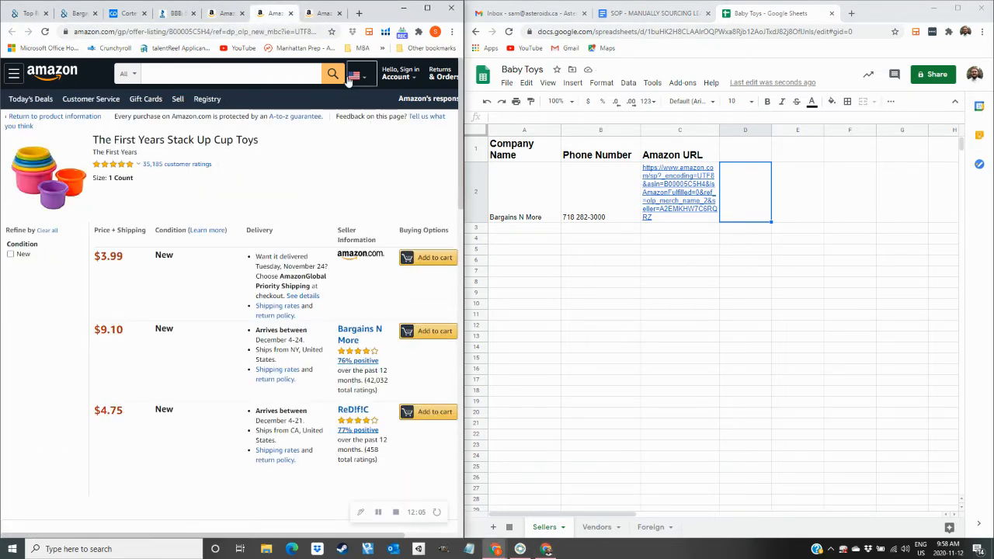
click(323, 13)
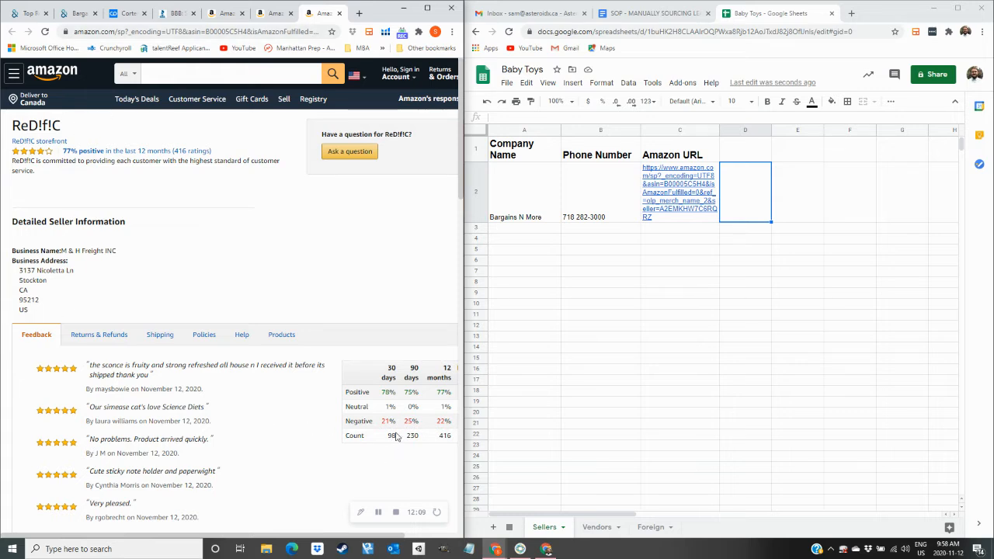
click(341, 451)
scroll(459, 157, right, 2)
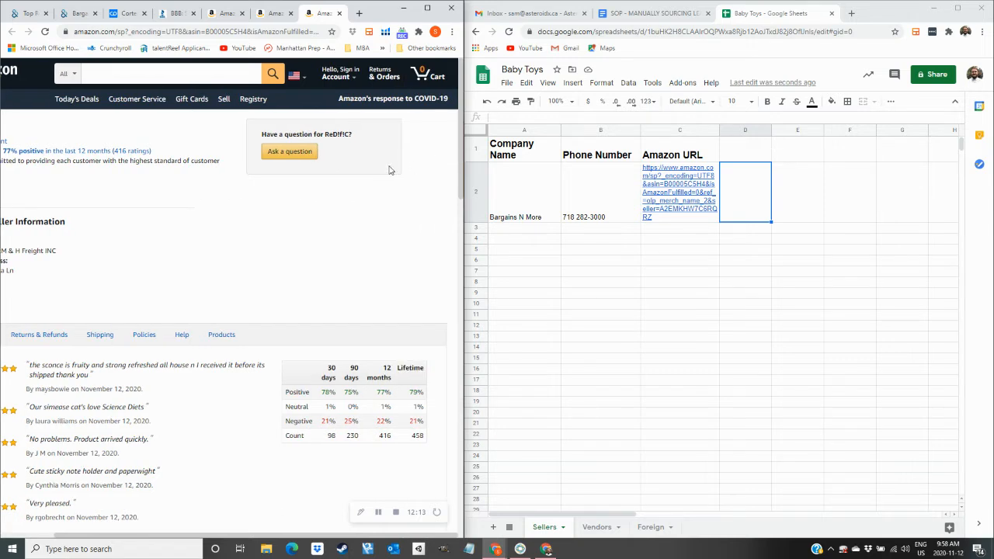
drag(152, 536, 31, 532)
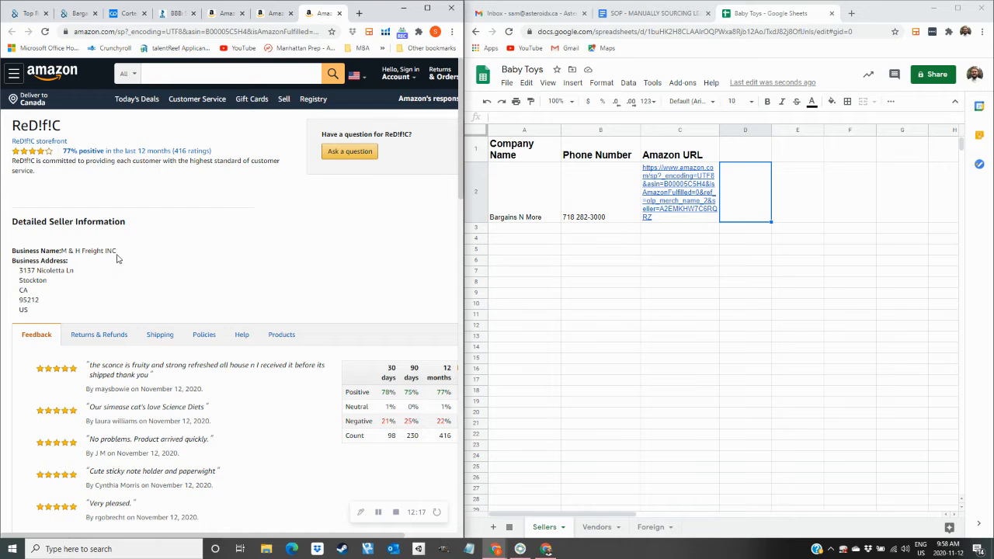
drag(117, 251, 62, 254)
key(ctrl+c)
Search Dun & Bradstreet for M & H Freight INC, closing the Bargains N More profile.
click(30, 13)
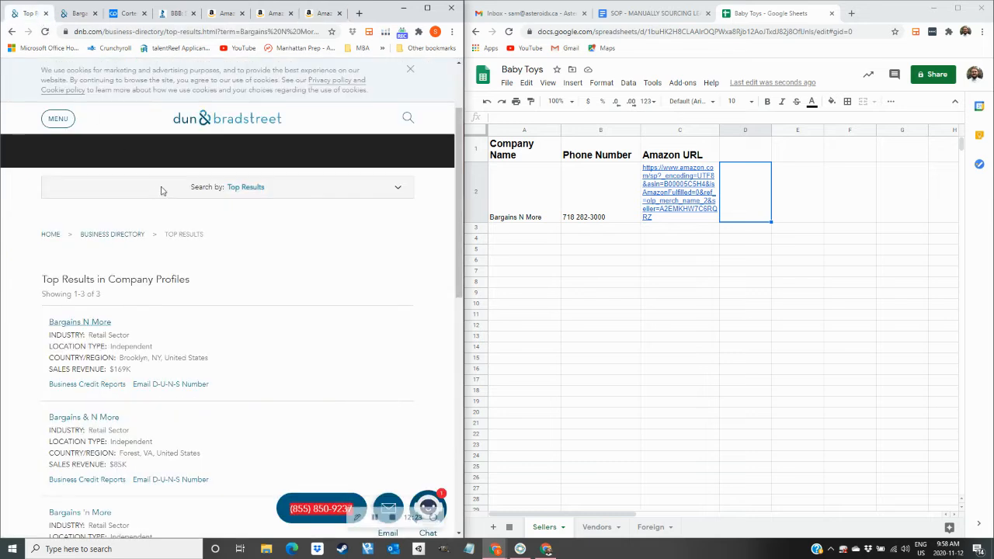
click(95, 13)
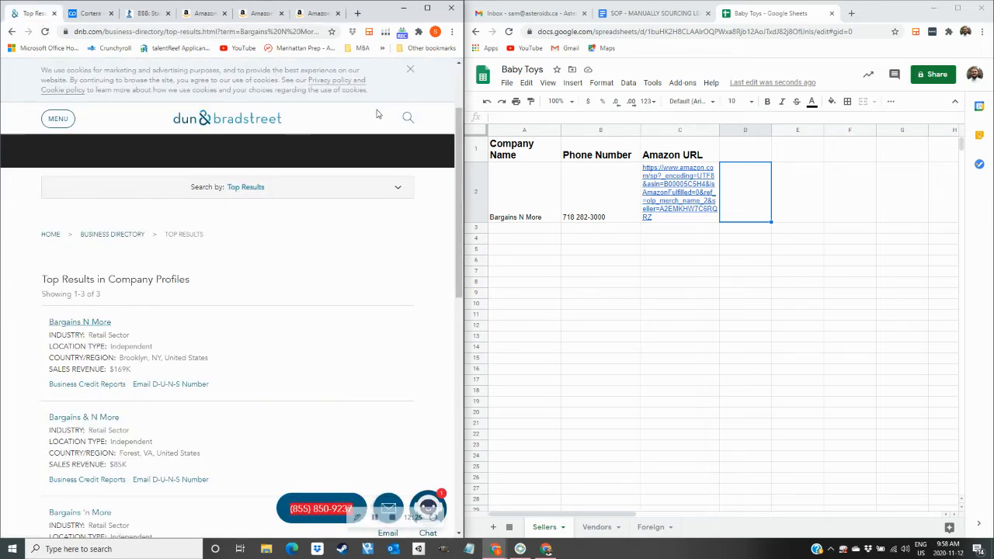
click(409, 122)
key(BackSpace)
key(BackSpace)
key(BackSpace)
key(BackSpace)
key(BackSpace)
key(BackSpace)
key(BackSpace)
key(BackSpace)
key(BackSpace)
key(BackSpace)
key(BackSpace)
key(BackSpace)
key(BackSpace)
key(BackSpace)
key(BackSpace)
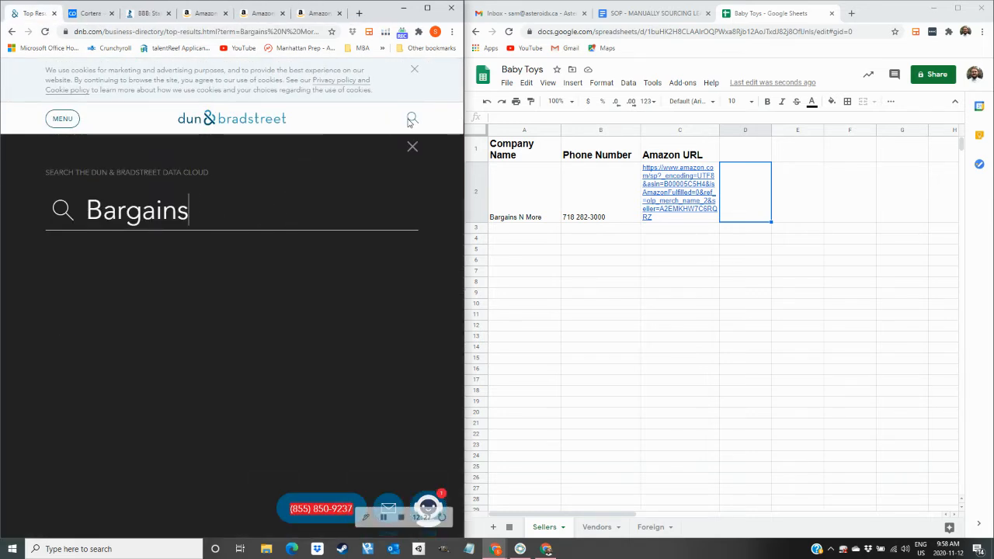
key(ctrl+v)
key(Return)
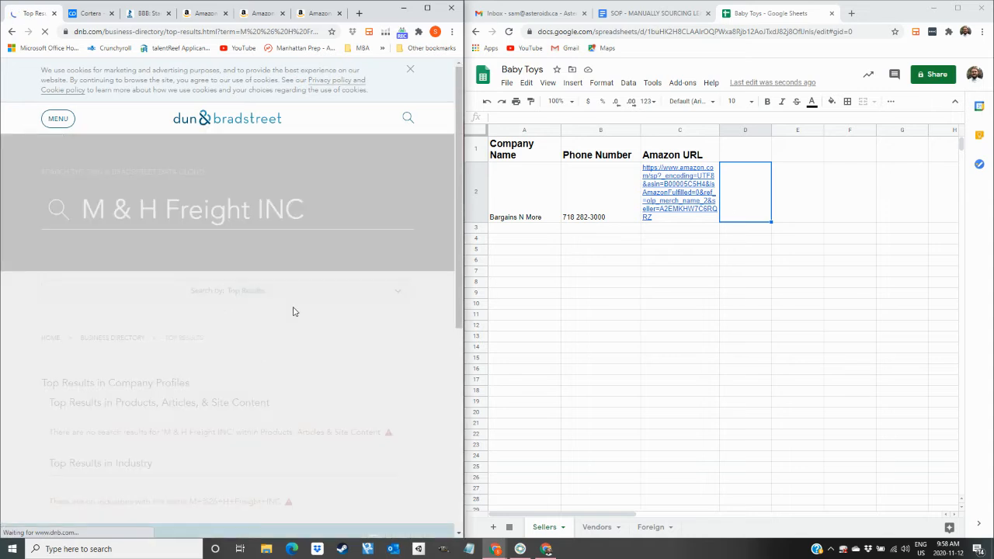
scroll(92, 430, down, 1)
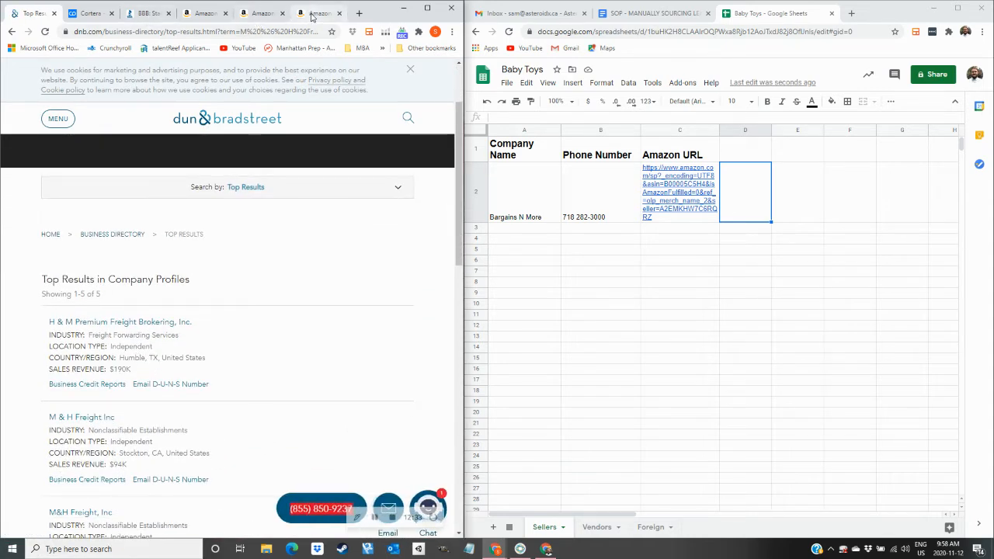
click(317, 14)
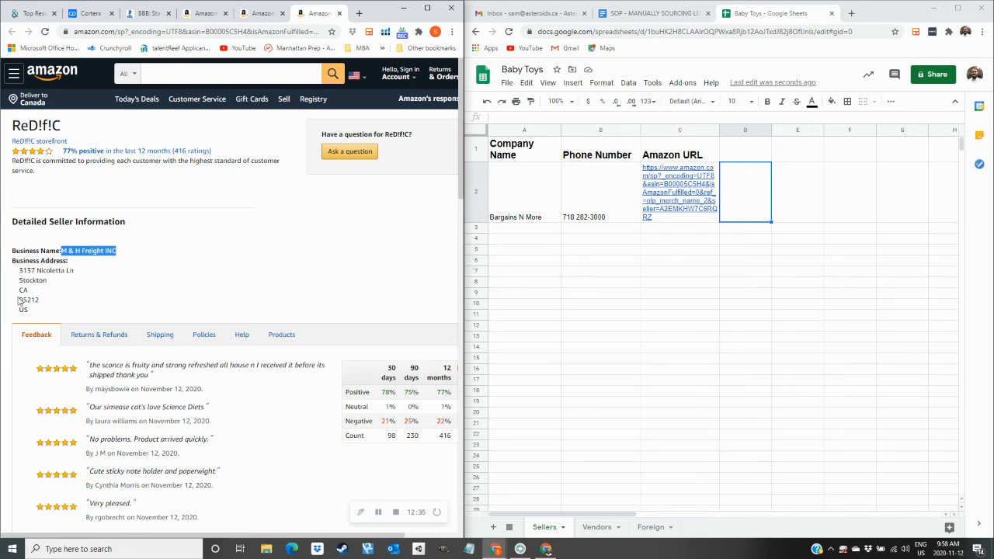
click(33, 17)
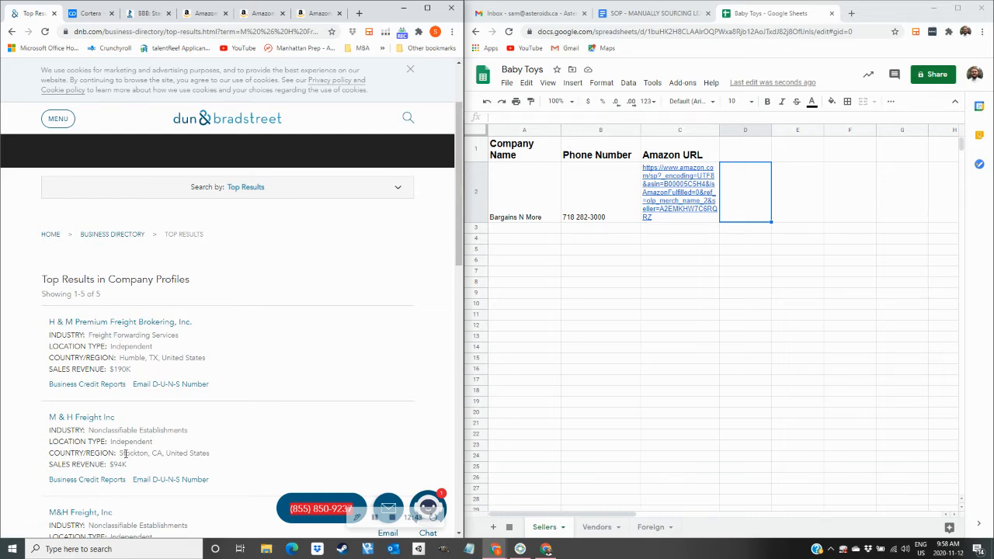
Open the Stockton, CA M & H Freight Inc profile and read its company details.
drag(121, 453, 145, 452)
click(221, 452)
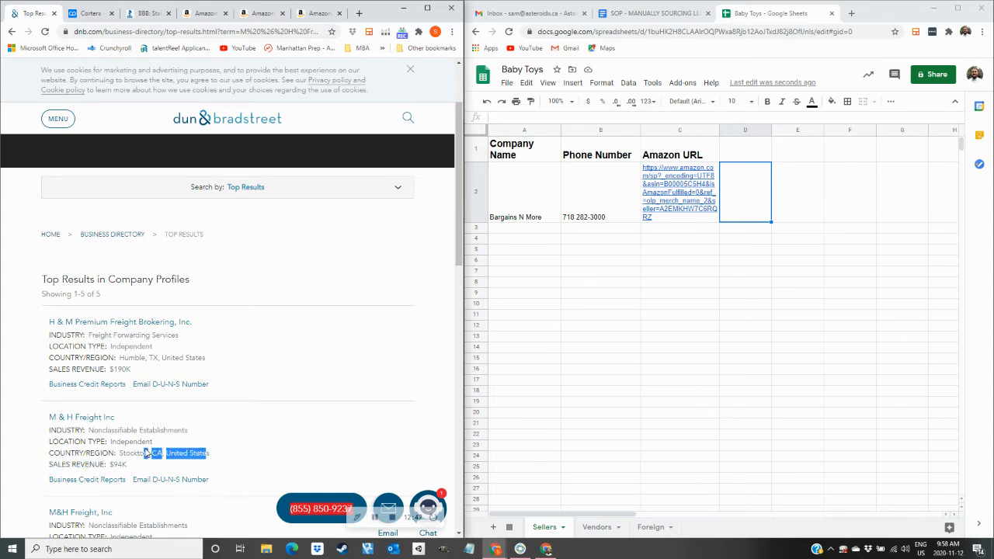
click(117, 449)
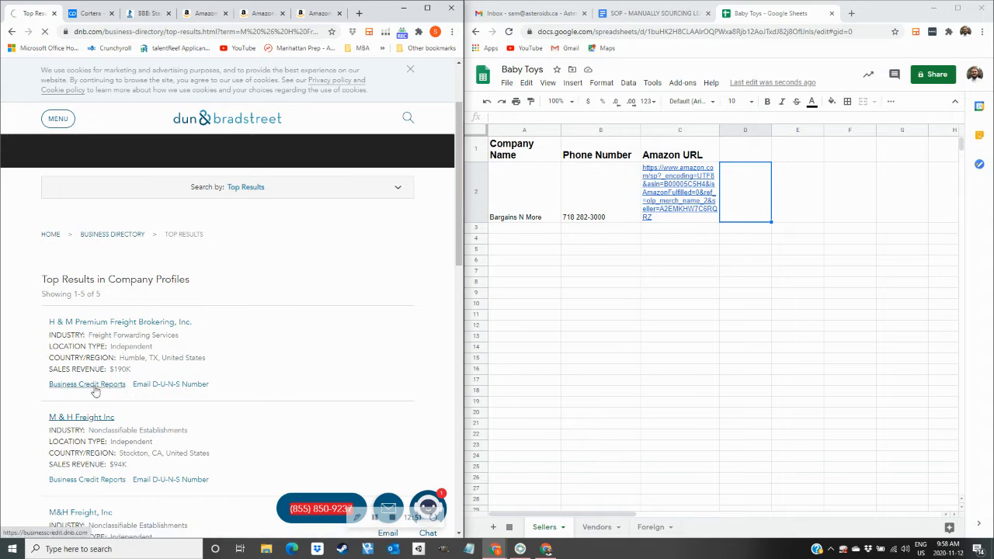
click(87, 419)
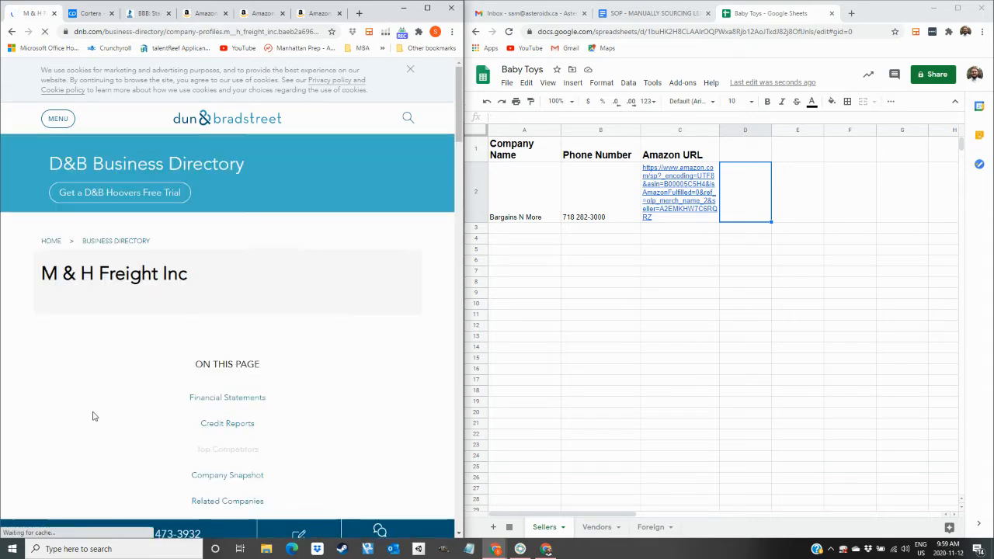
scroll(136, 313, down, 2)
scroll(135, 316, down, 5)
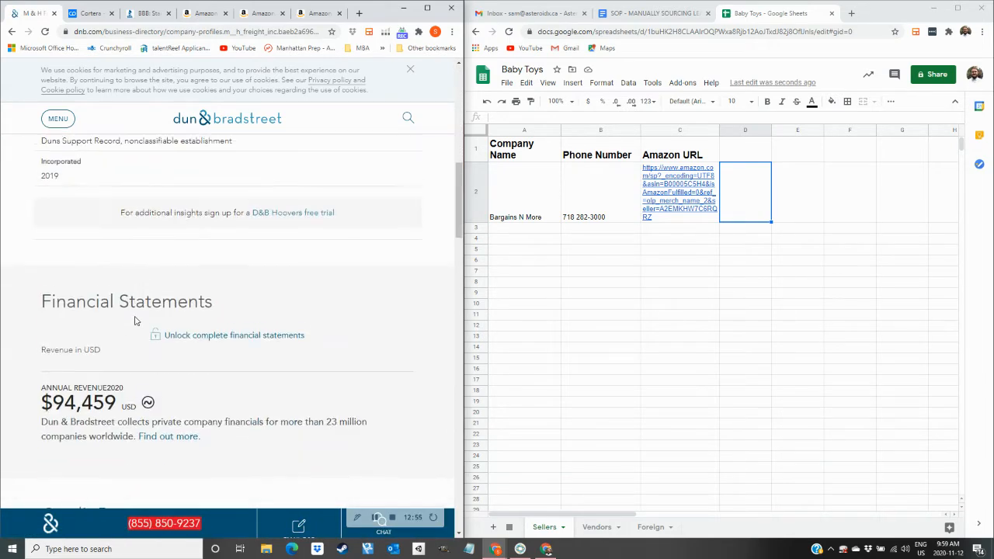
scroll(91, 299, up, 2)
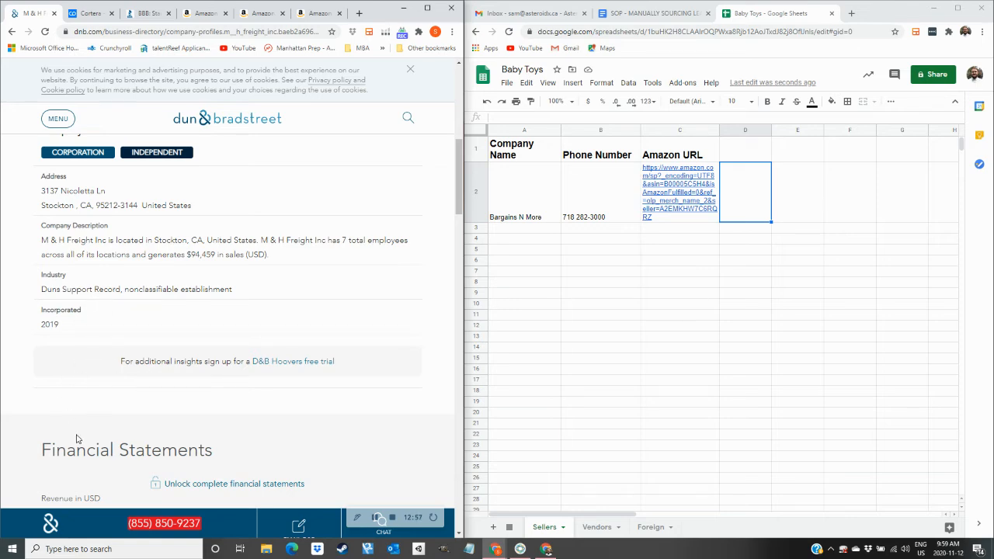
scroll(83, 428, up, 6)
scroll(84, 427, down, 5)
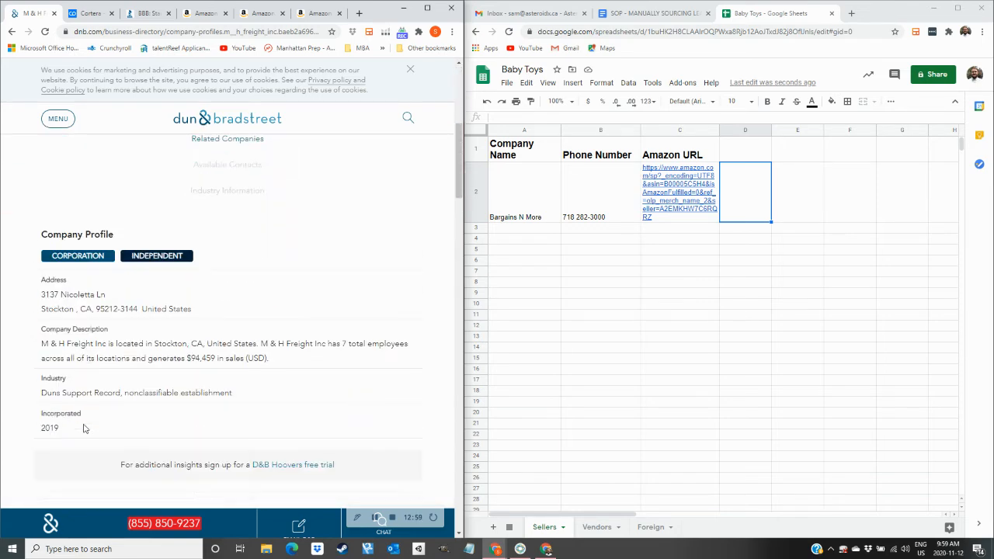
scroll(84, 428, up, 1)
Search Cortera for M & H Freight INC, compare the three records, and close the results.
click(87, 13)
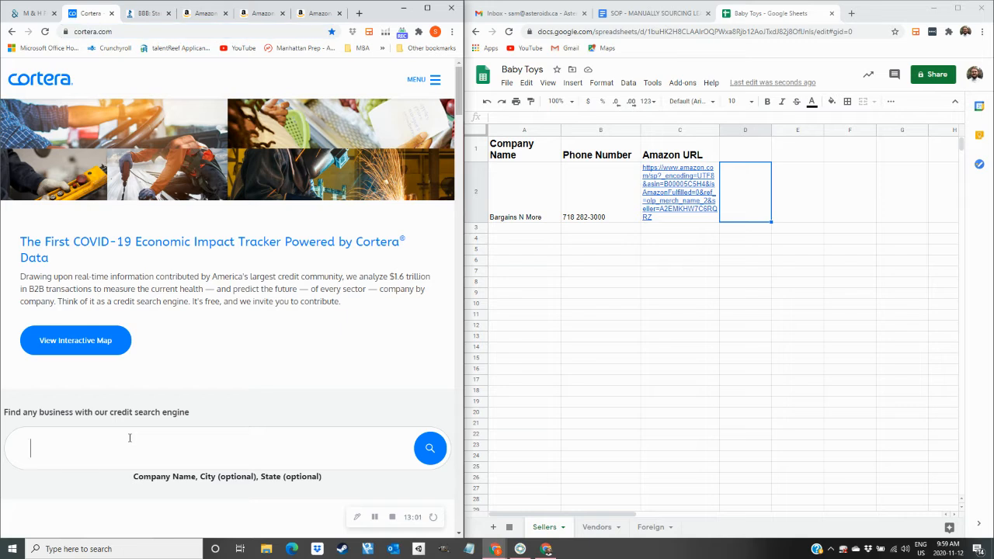
key(ctrl+v)
key(Return)
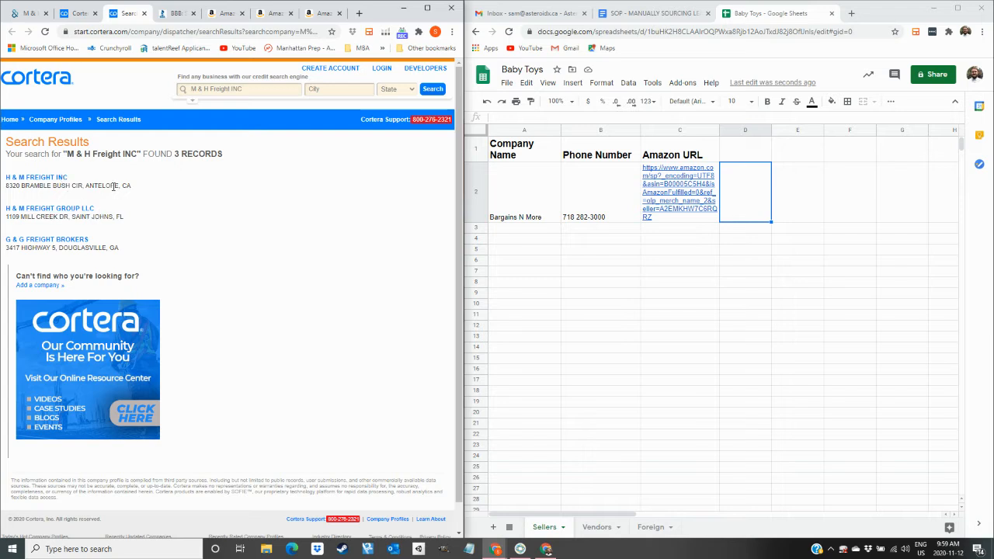
drag(121, 185, 63, 187)
click(318, 15)
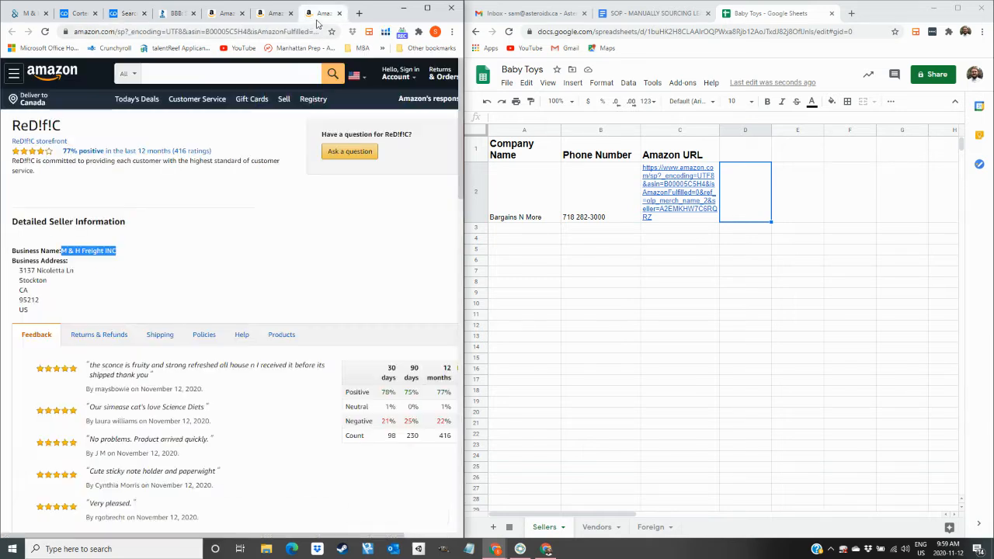
click(127, 13)
click(143, 13)
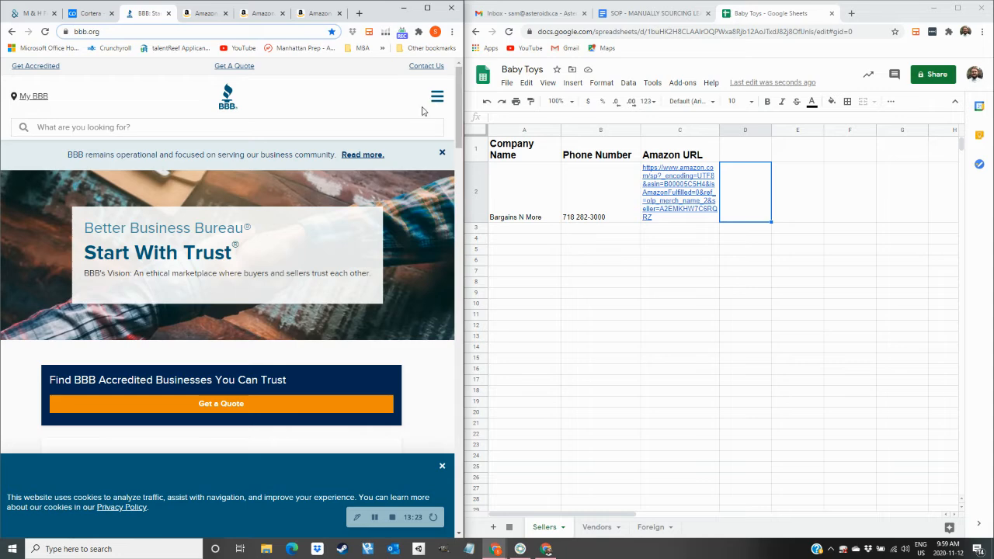
Search the Better Business Bureau for M & H Freight INC, skipping the location prompt.
click(324, 127)
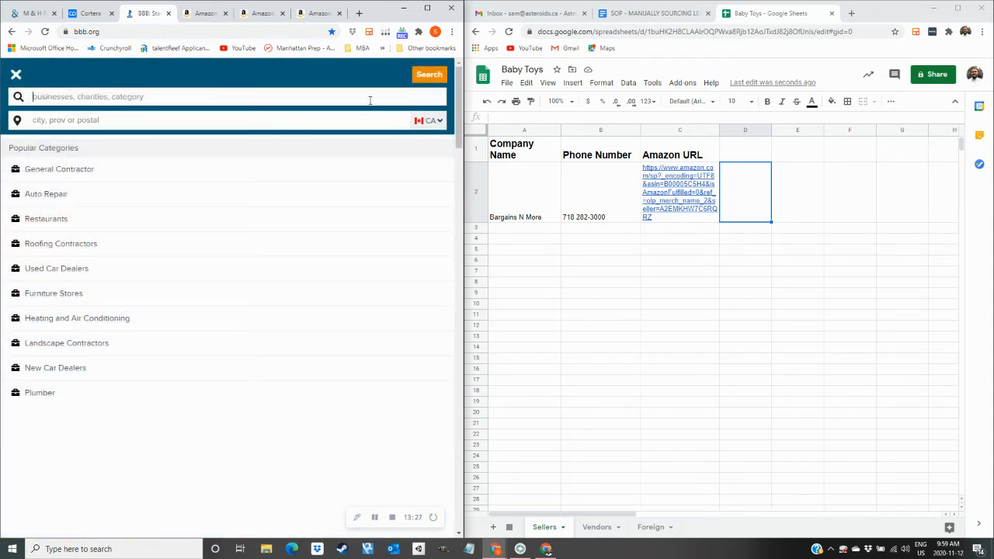
key(ctrl+v)
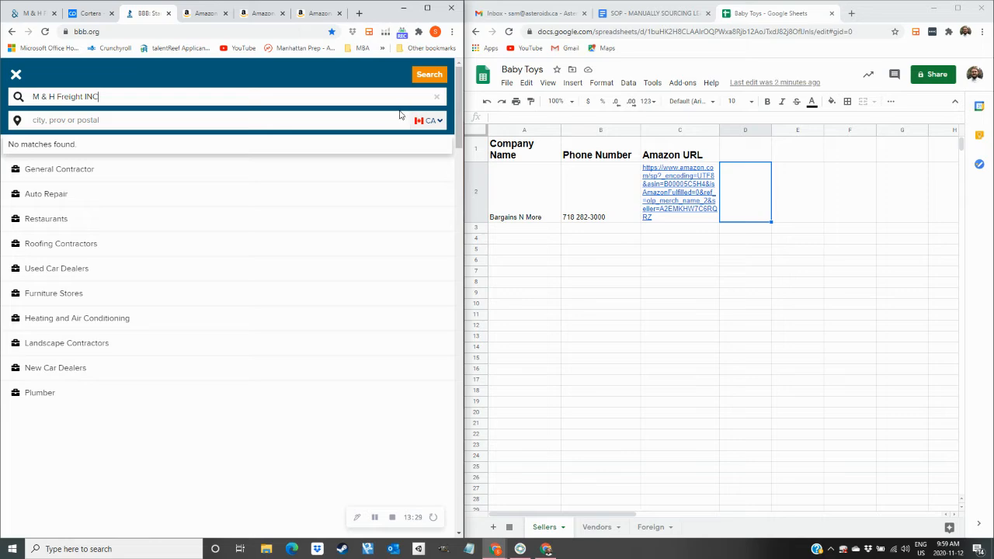
key(Return)
click(406, 133)
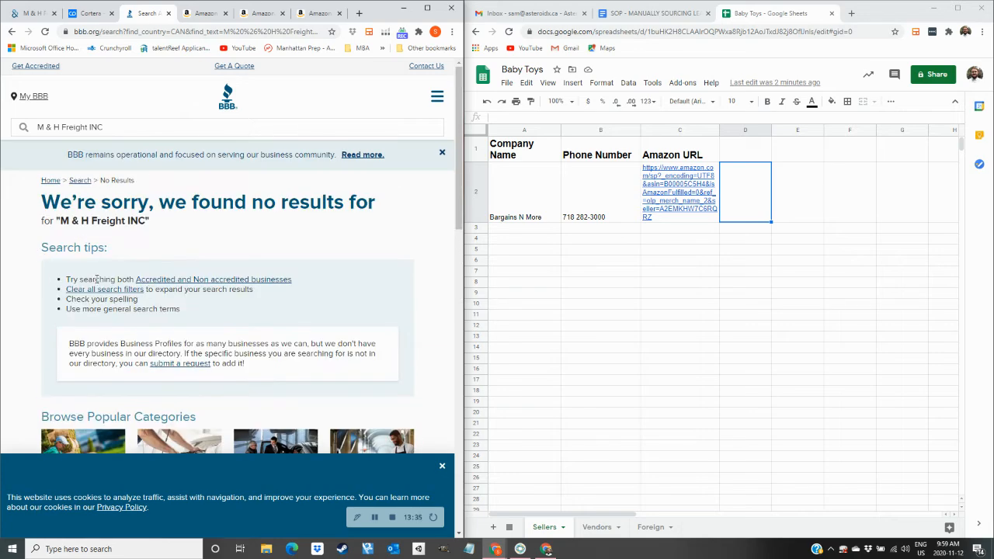
Confirm the BBB search found no results and return to the Cortera site.
scroll(115, 280, down, 5)
scroll(61, 276, up, 5)
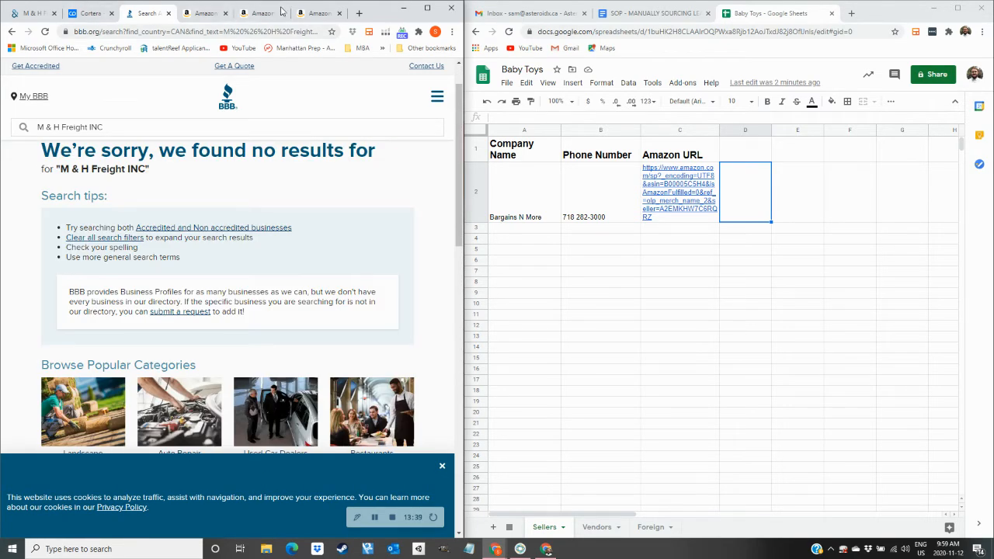
click(30, 14)
click(82, 14)
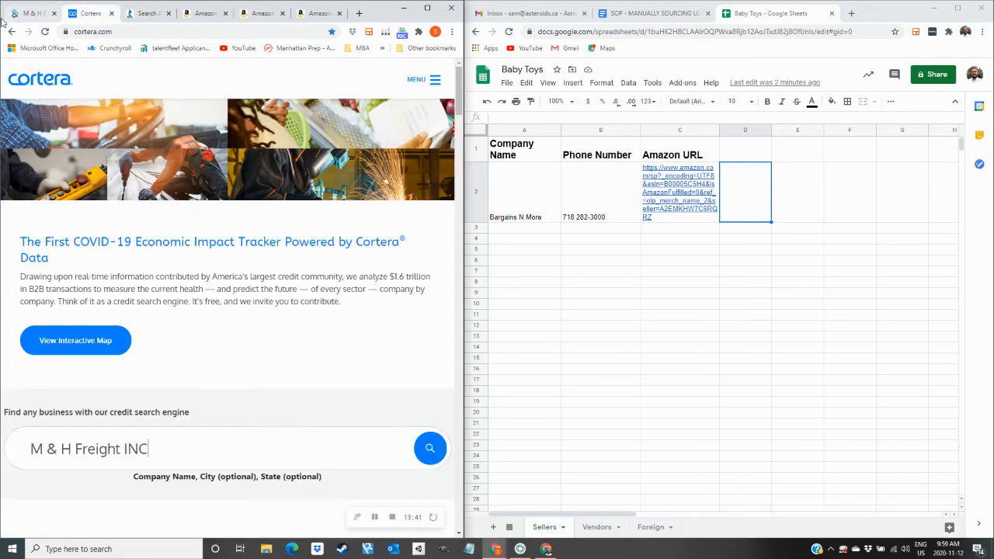
Copy the ReD!f!C storefront name from Amazon and search Dun & Bradstreet, which returns unrelated companies.
click(302, 16)
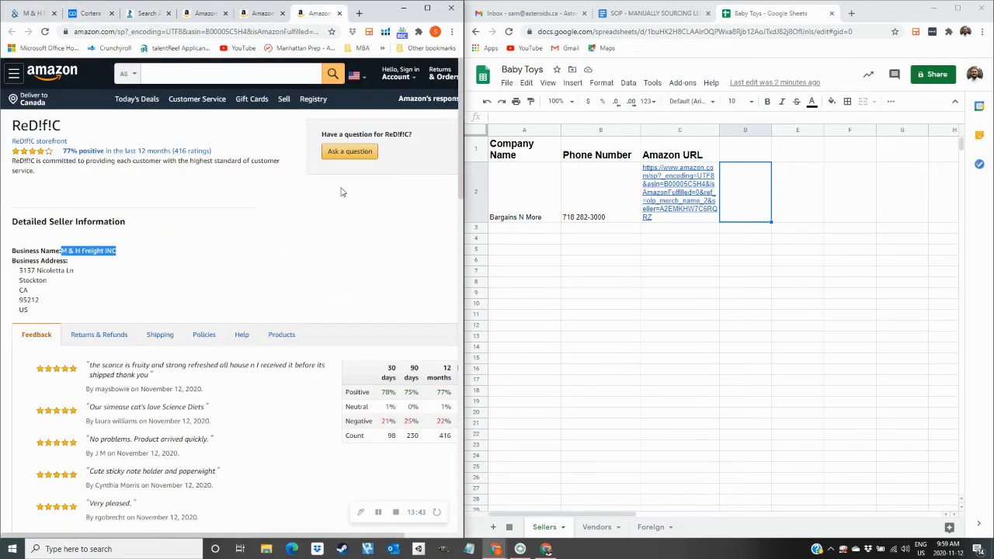
triple_click(48, 129)
key(ctrl+c)
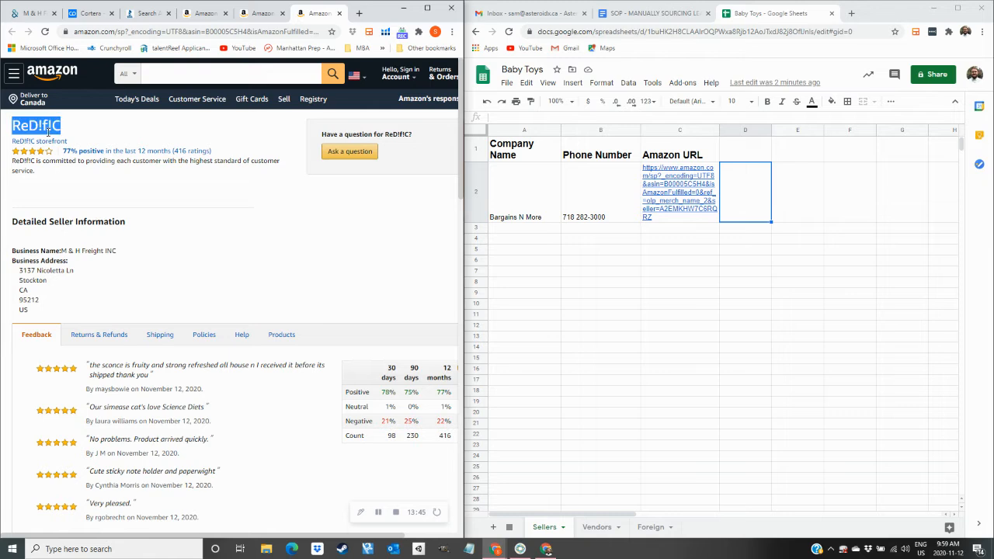
click(41, 11)
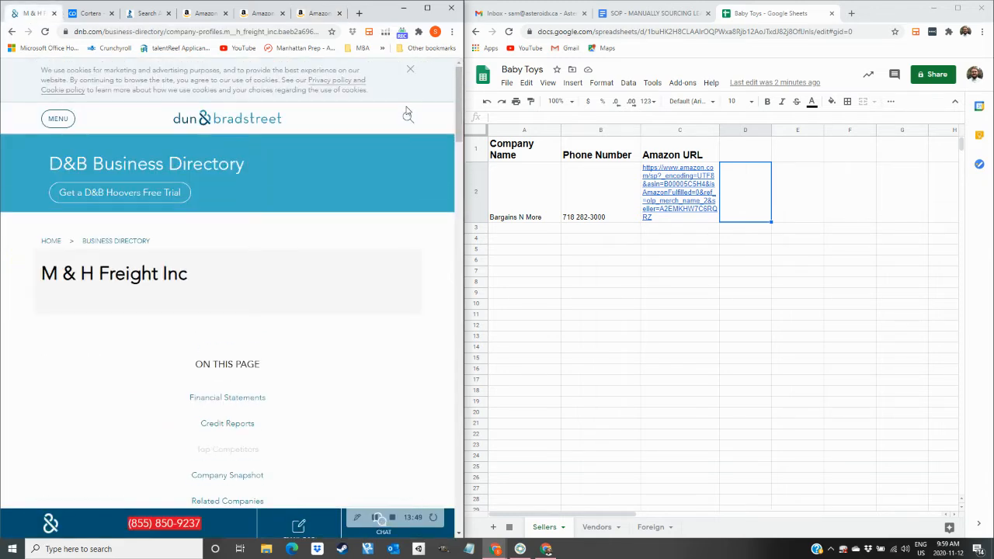
click(407, 118)
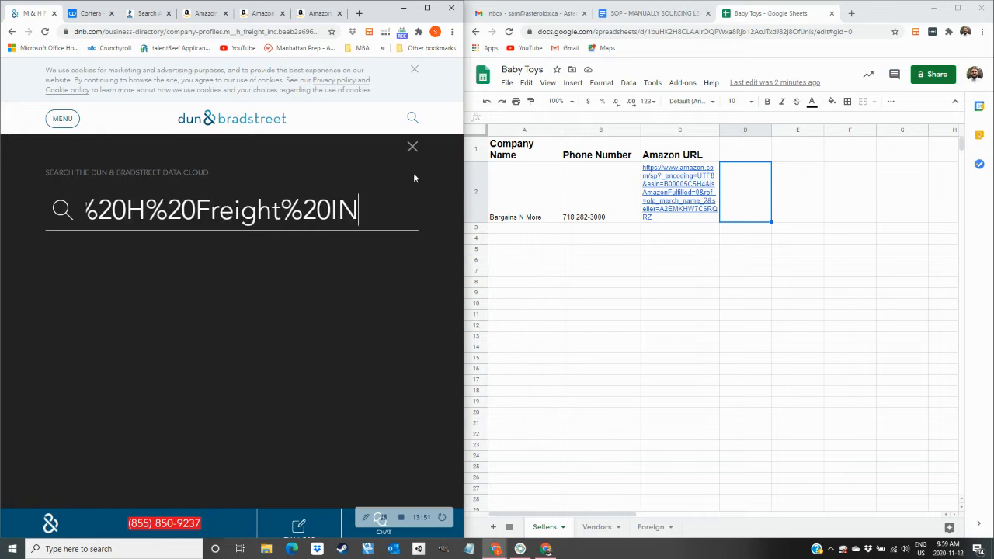
key(BackSpace)
key(BackSpace)
key(BackSpace)
key(BackSpace)
key(BackSpace)
key(BackSpace)
key(BackSpace)
key(BackSpace)
key(BackSpace)
key(BackSpace)
key(BackSpace)
key(BackSpace)
key(BackSpace)
key(BackSpace)
key(BackSpace)
key(BackSpace)
text(ReDIfIC)
key(Return)
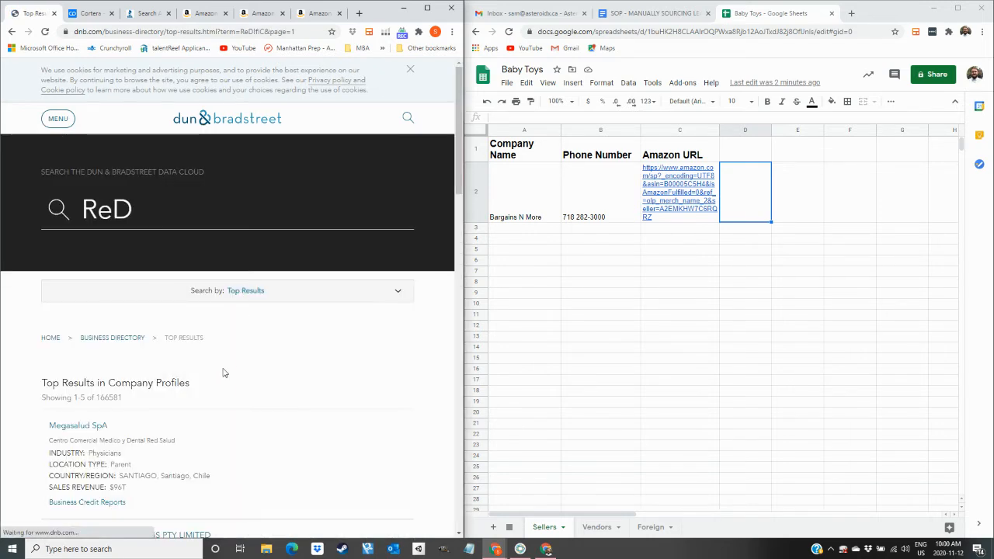
scroll(210, 377, down, 3)
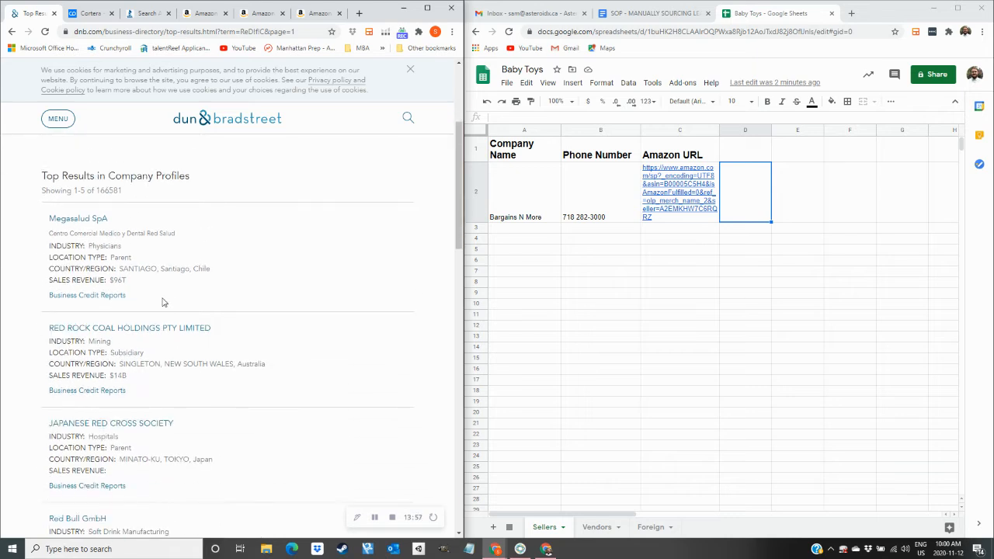
scroll(155, 386, down, 2)
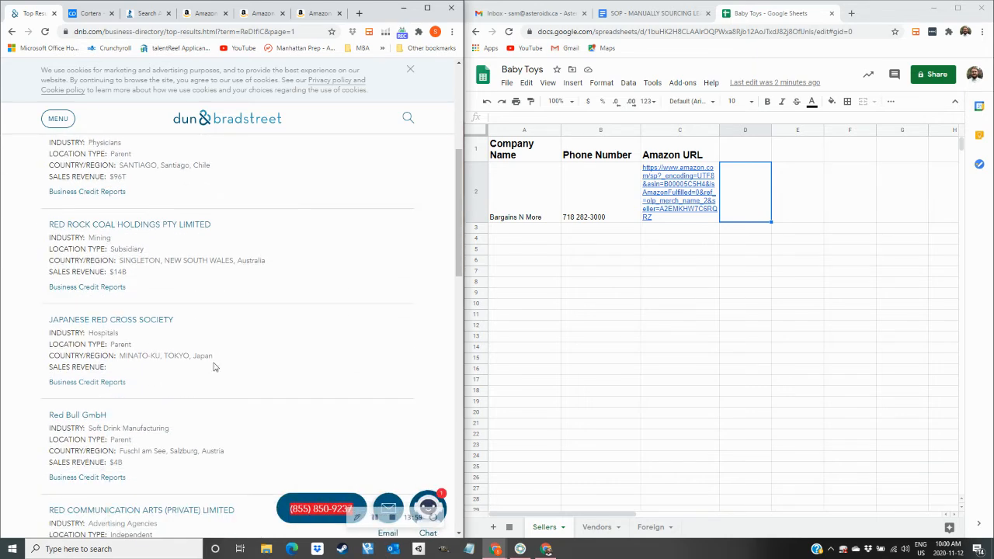
scroll(191, 412, down, 3)
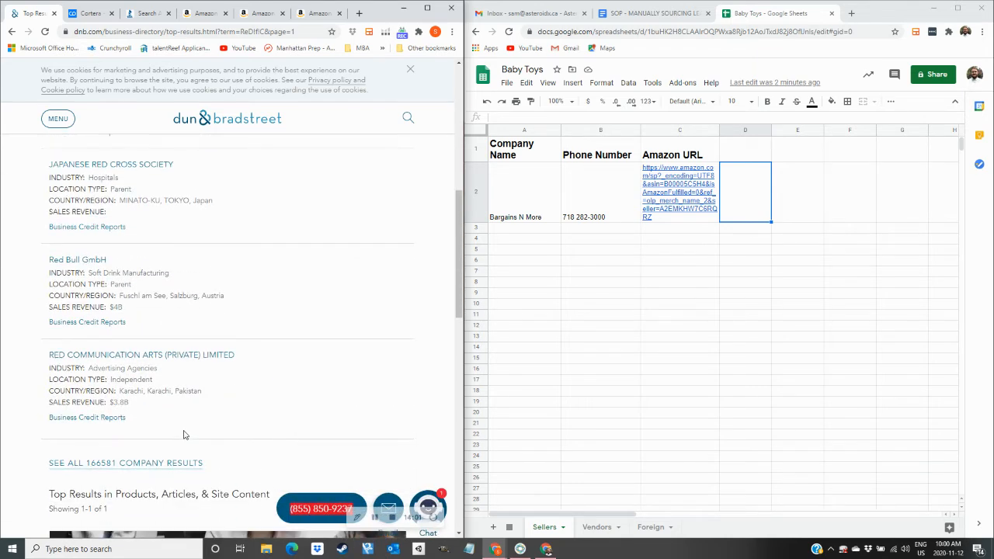
scroll(183, 435, up, 5)
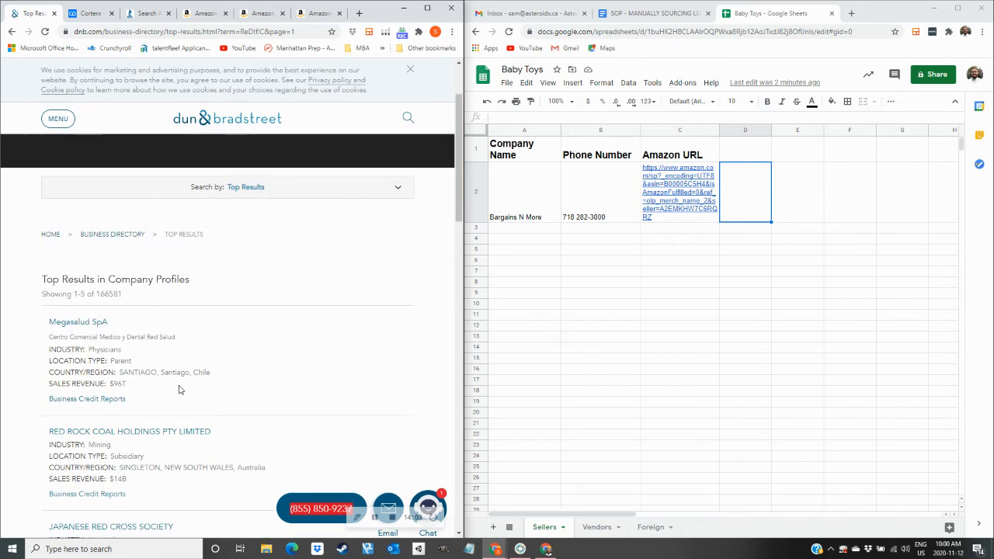
Search Cortera for ReD!f!C, close the empty results, and return to the Amazon seller page.
click(95, 14)
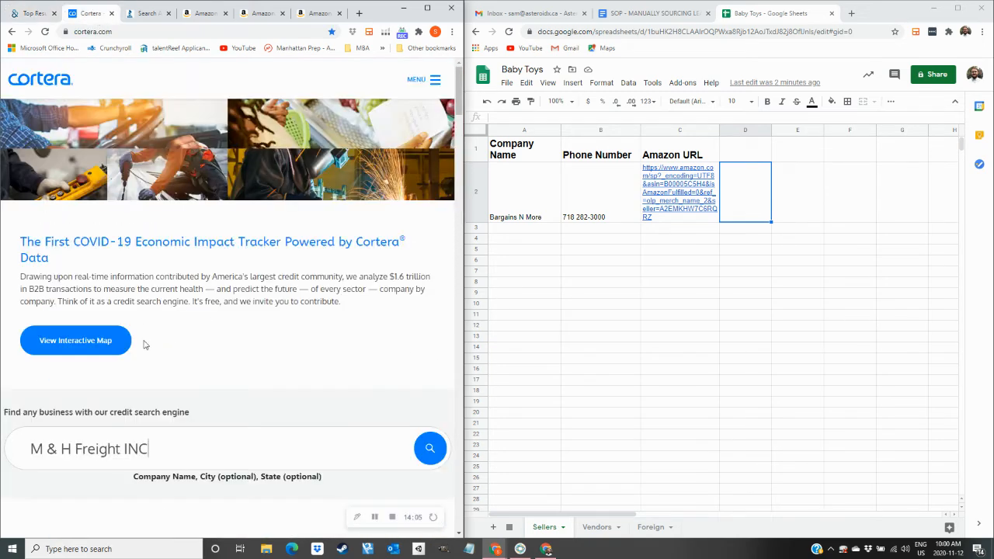
click(184, 461)
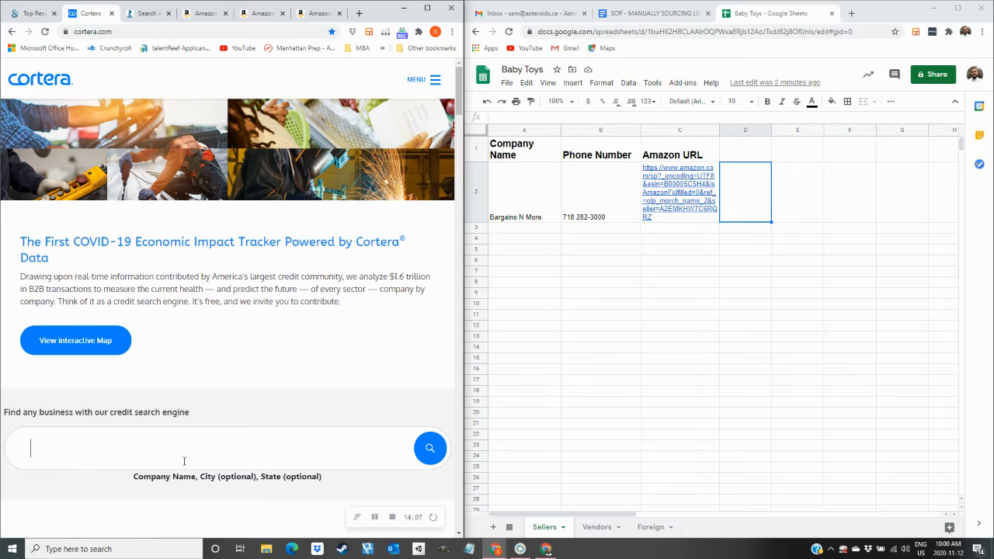
key(ctrl+v)
key(Return)
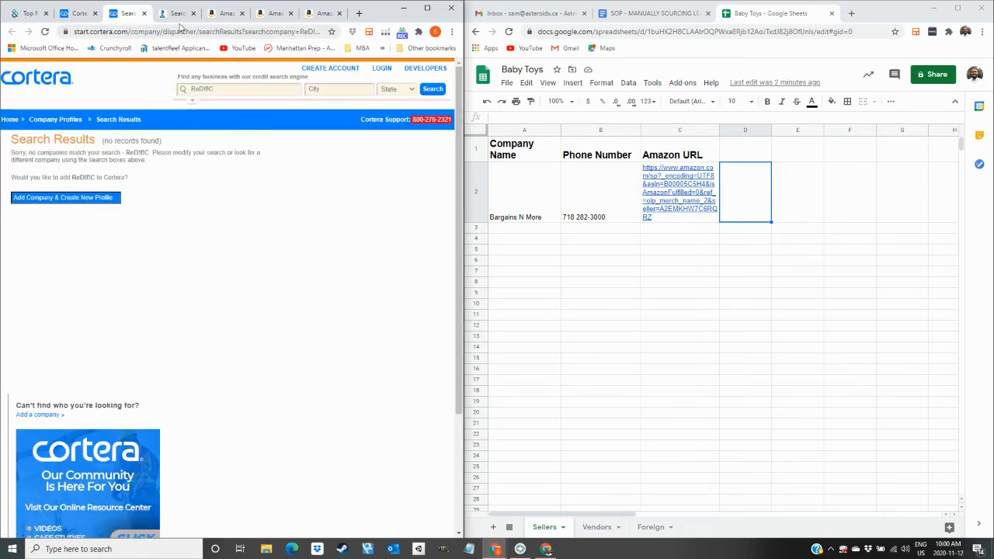
click(144, 13)
click(130, 13)
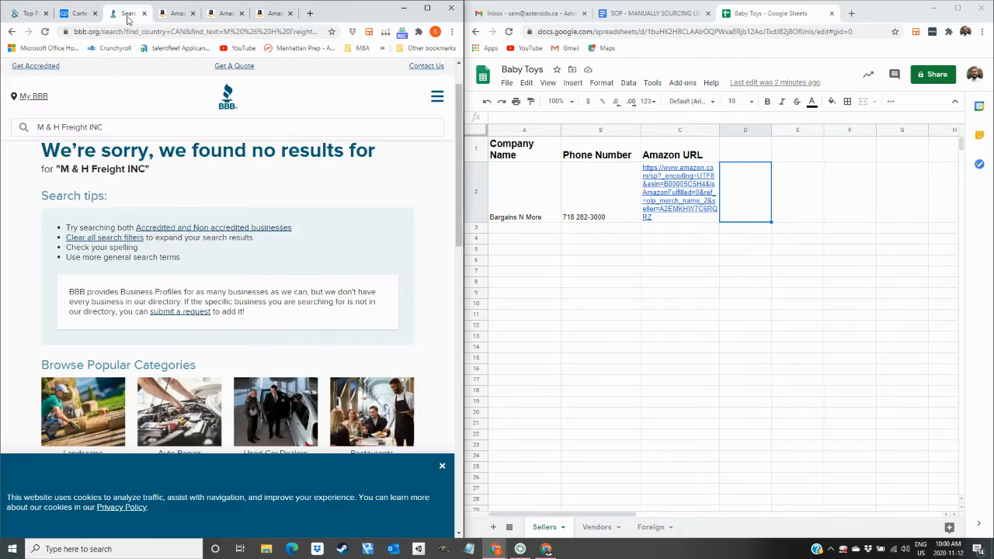
click(31, 13)
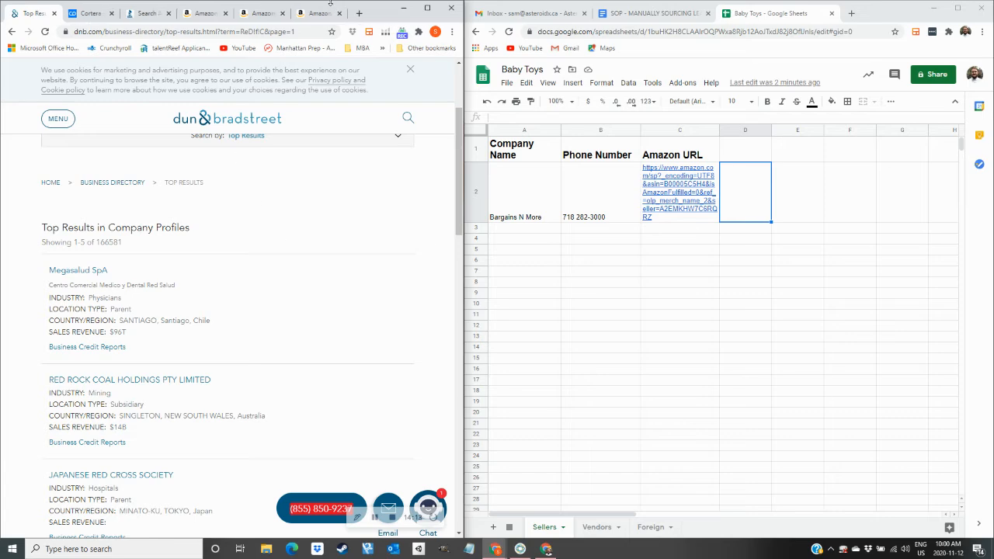
click(317, 17)
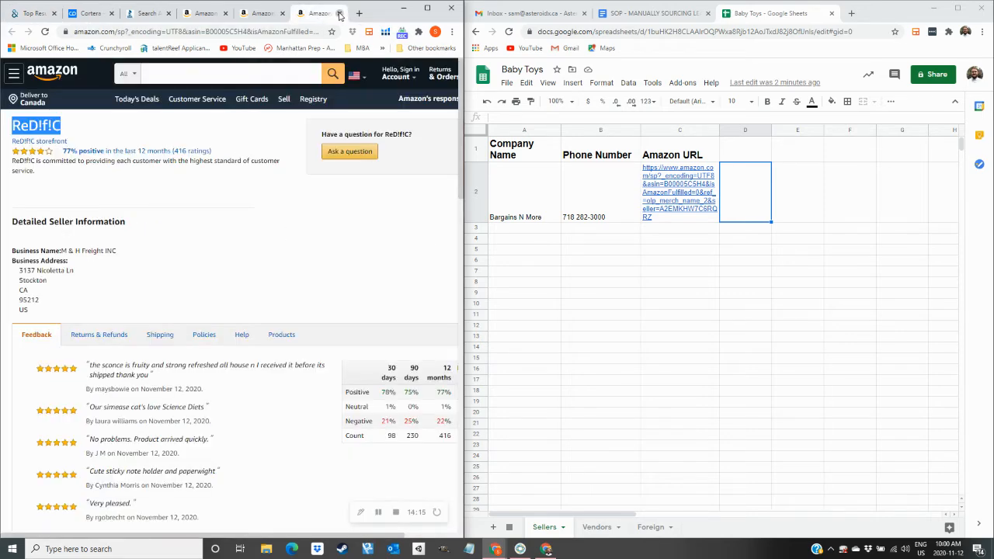
Close the ReD!f!C and Stack Up Cup tabs and open the Nuby Ice Gel Teether Keys offers.
click(340, 14)
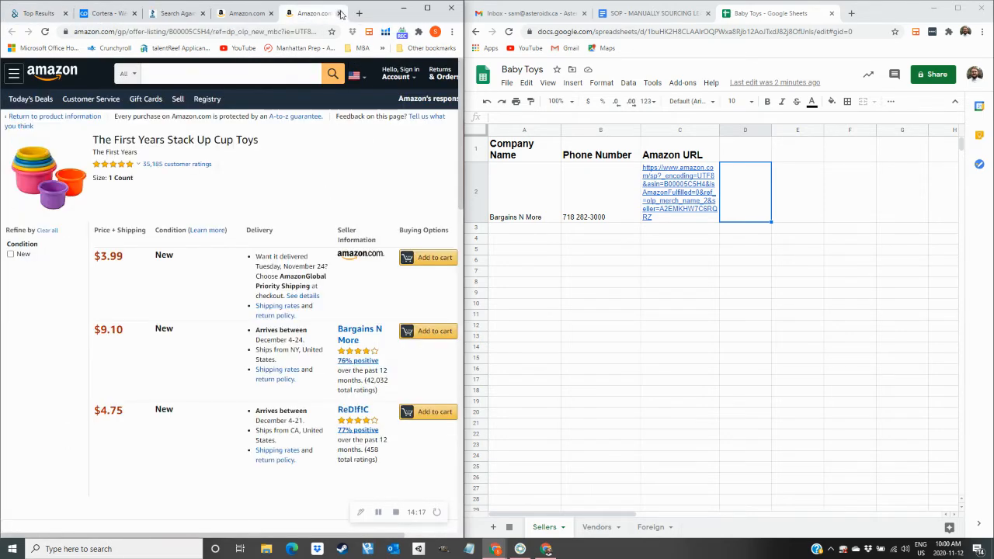
click(340, 13)
scroll(200, 348, down, 3)
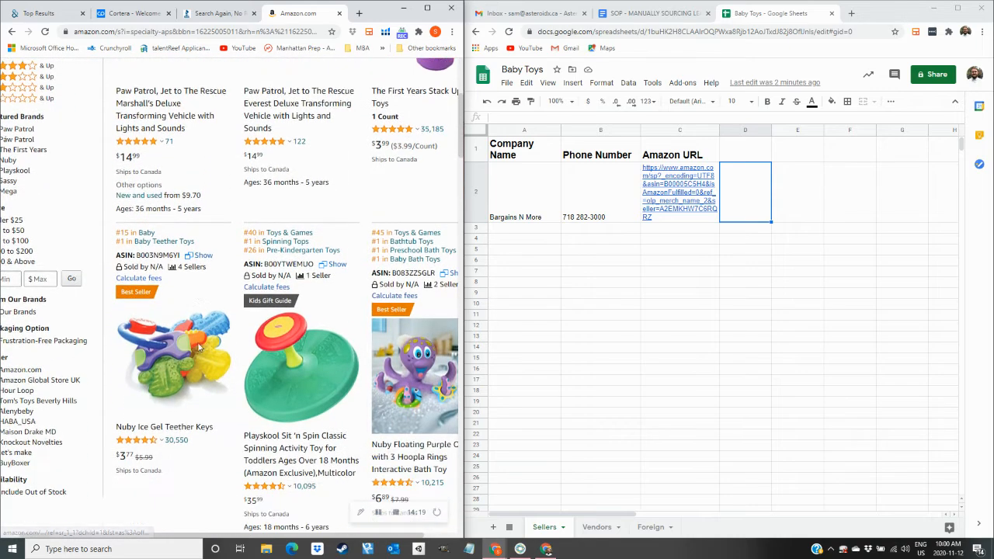
click(193, 267)
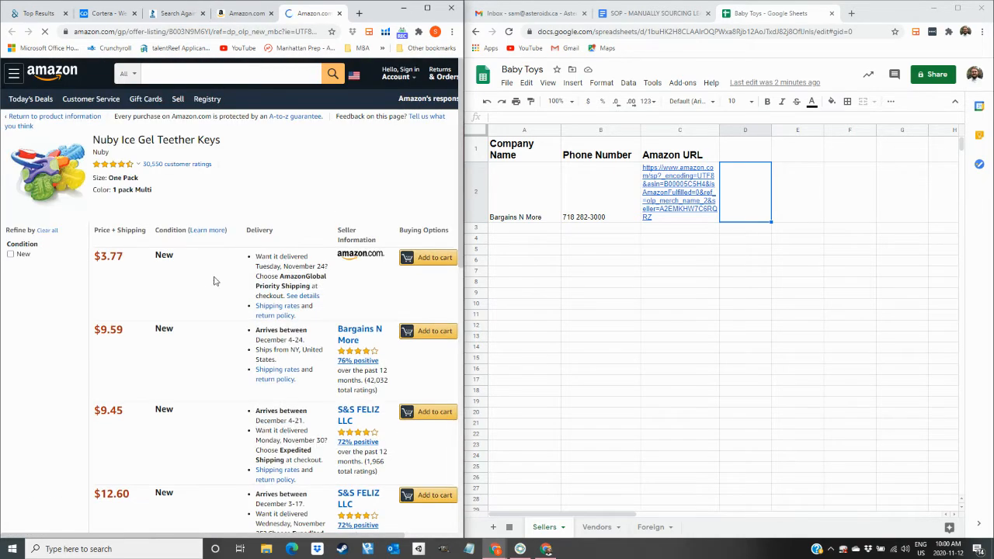
Open the S&S FELIZ LLC seller profile and copy its business name.
scroll(341, 295, down, 1)
scroll(362, 299, down, 1)
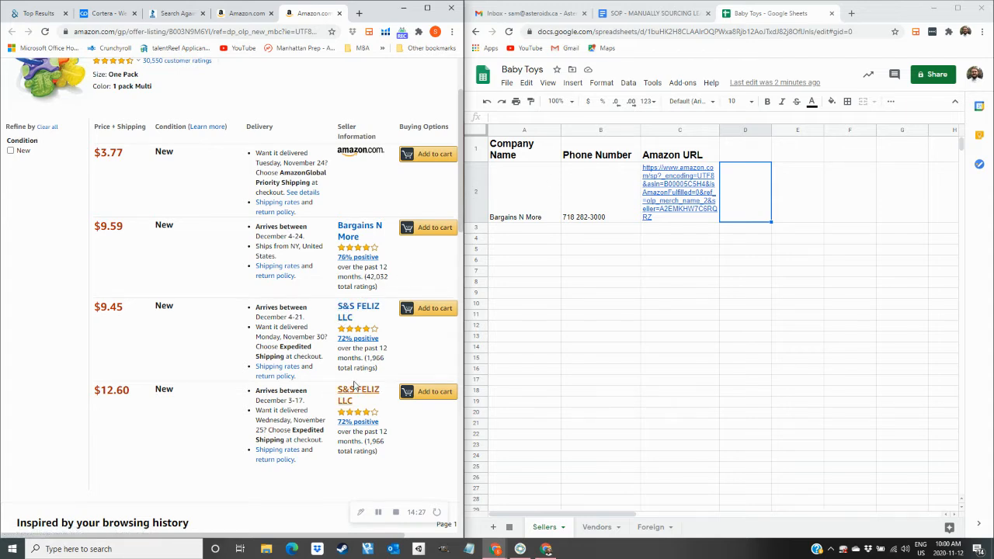
click(351, 312)
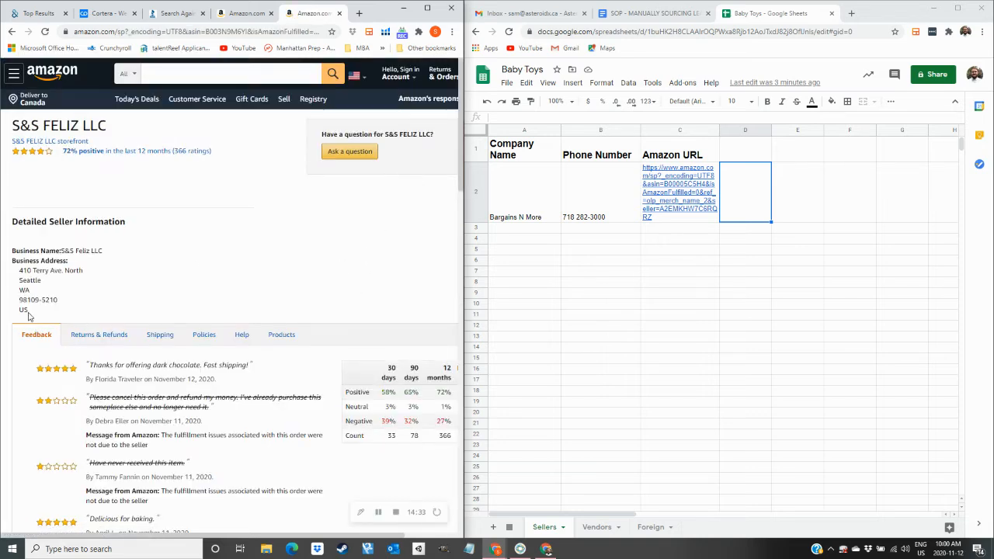
click(154, 293)
drag(104, 252, 67, 250)
key(ctrl+c)
click(35, 13)
click(402, 121)
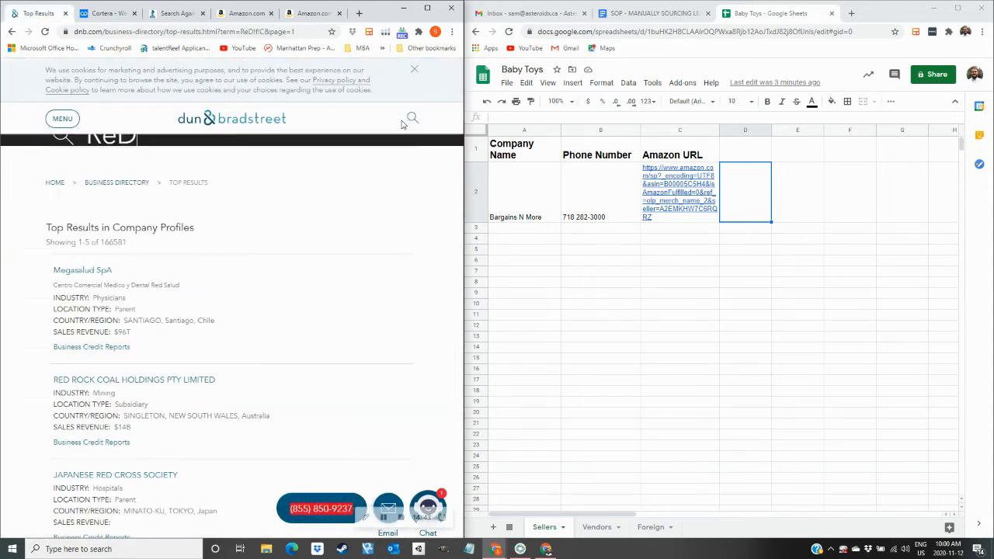
Search Dun & Bradstreet for S&S Feliz LLC and review its two Kissimmee, FL profiles.
key(BackSpace)
key(BackSpace)
key(BackSpace)
key(ctrl+v)
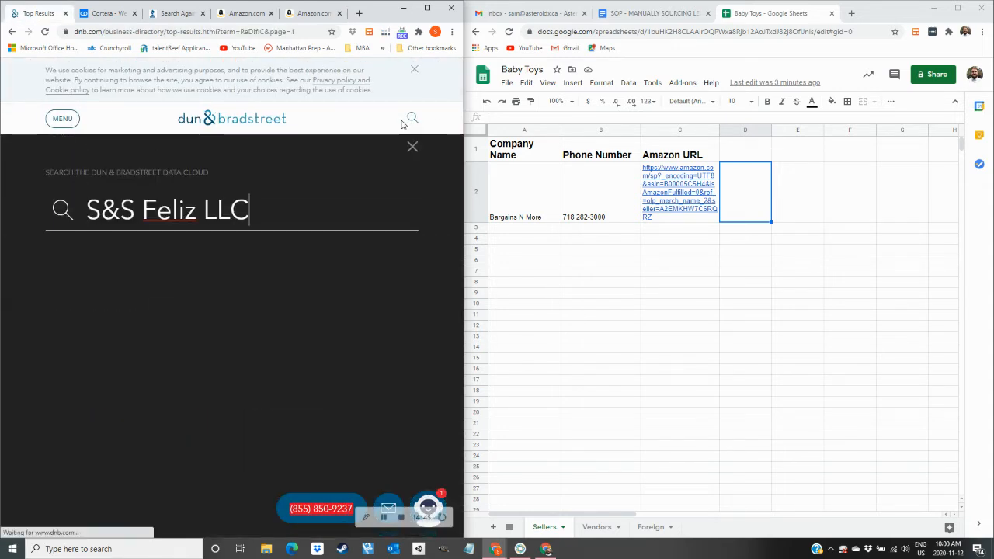
key(Return)
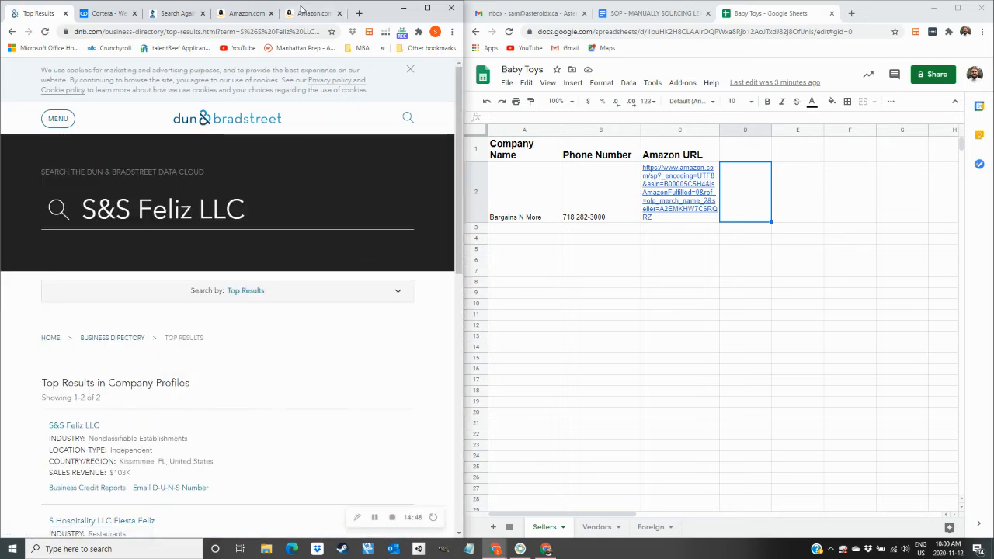
click(303, 11)
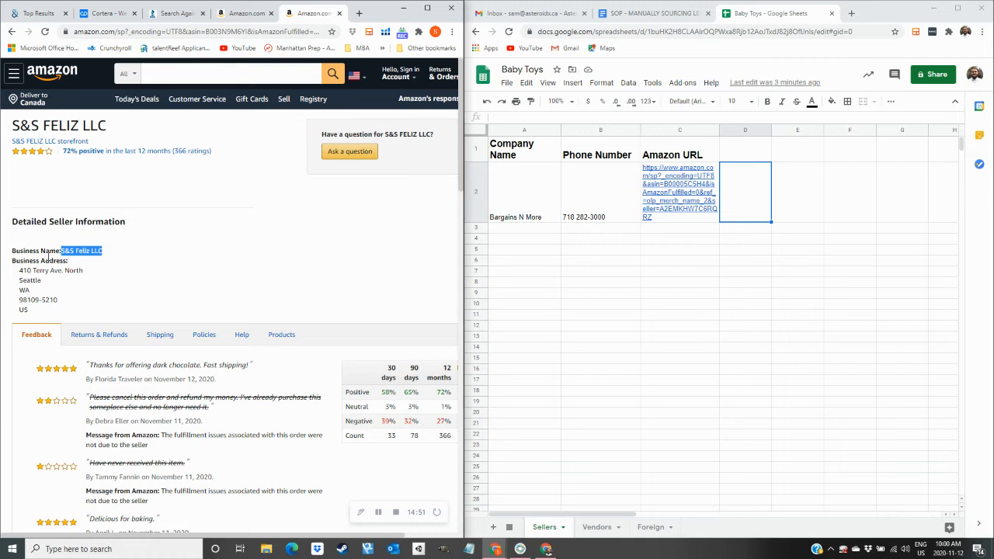
click(33, 14)
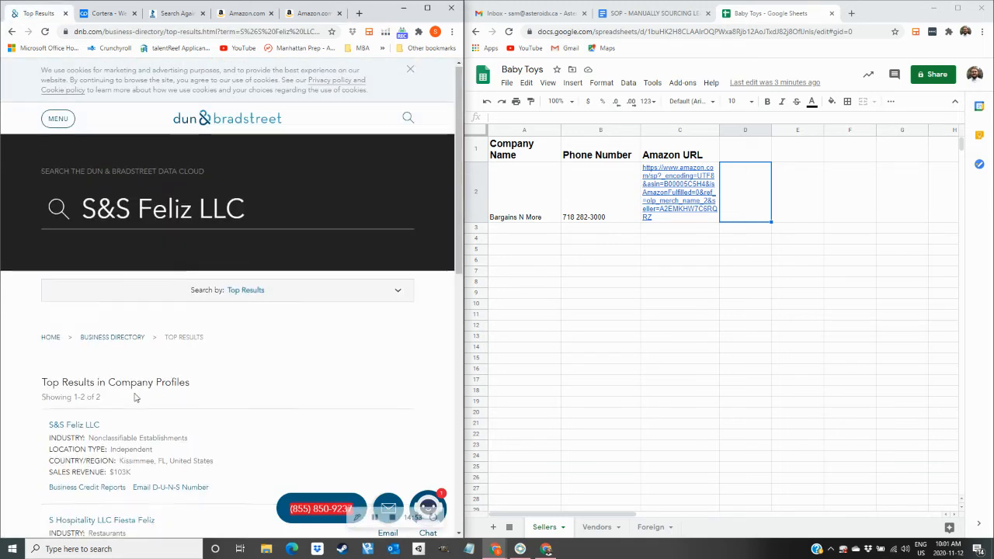
scroll(135, 409, down, 1)
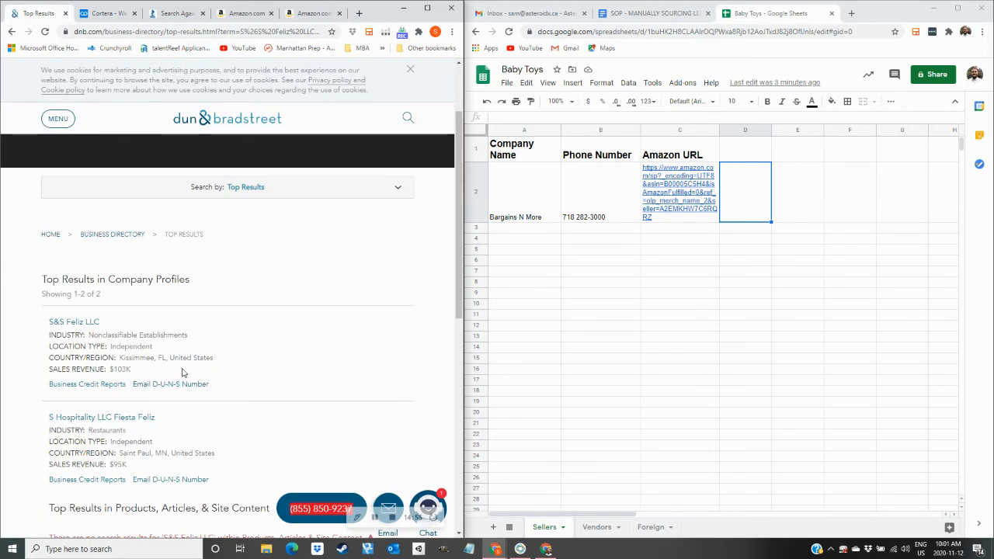
scroll(132, 450, down, 2)
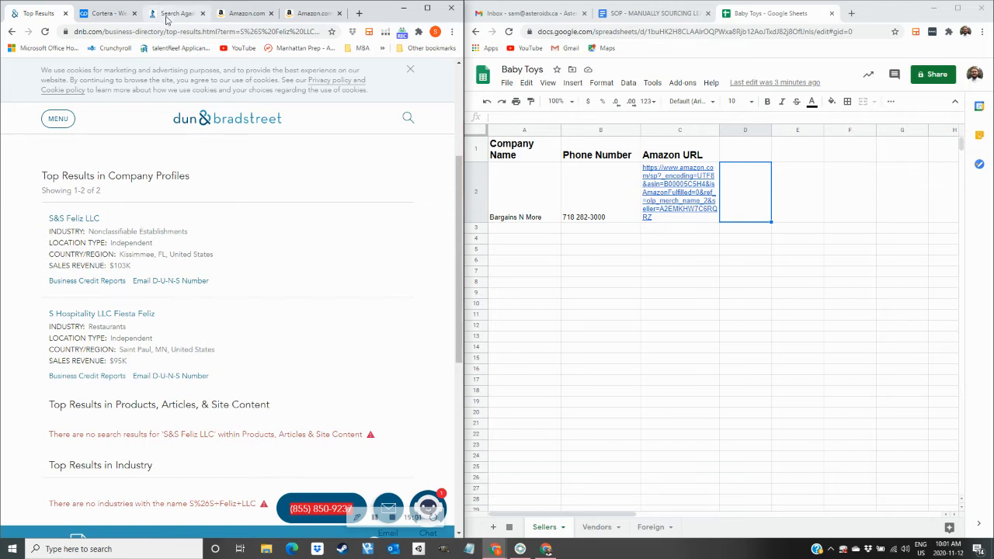
Run the S&S Feliz LLC search on Cortera, then close the Amazon seller page.
click(107, 13)
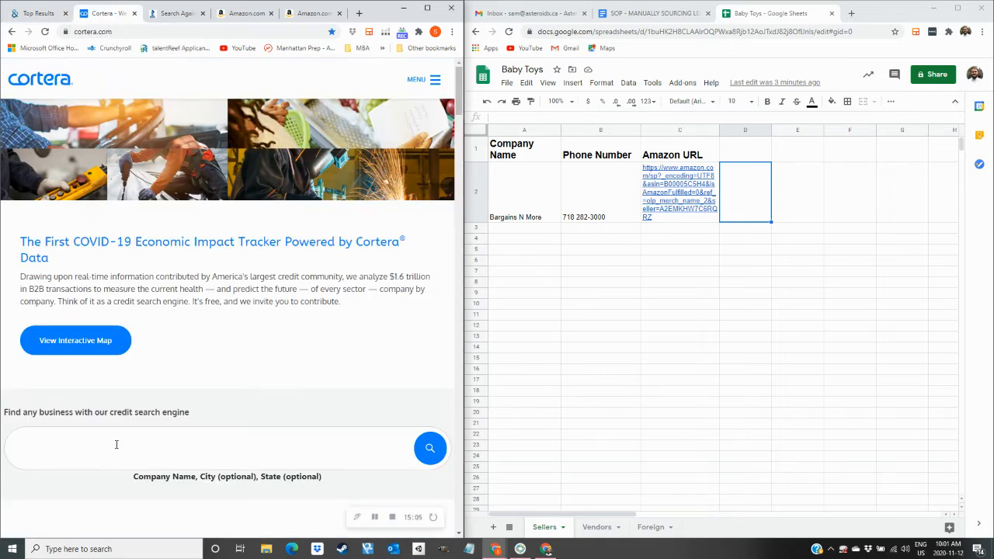
key(Return)
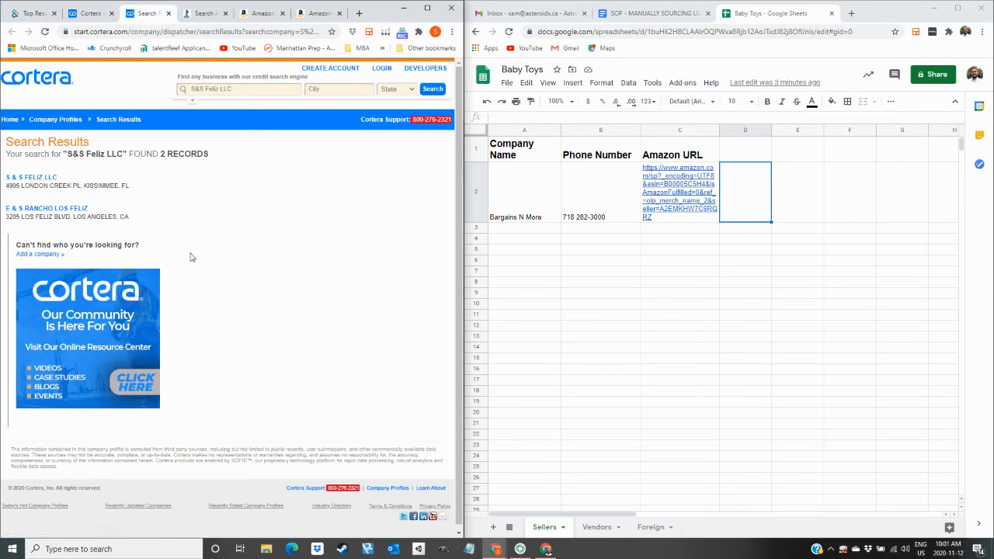
click(42, 15)
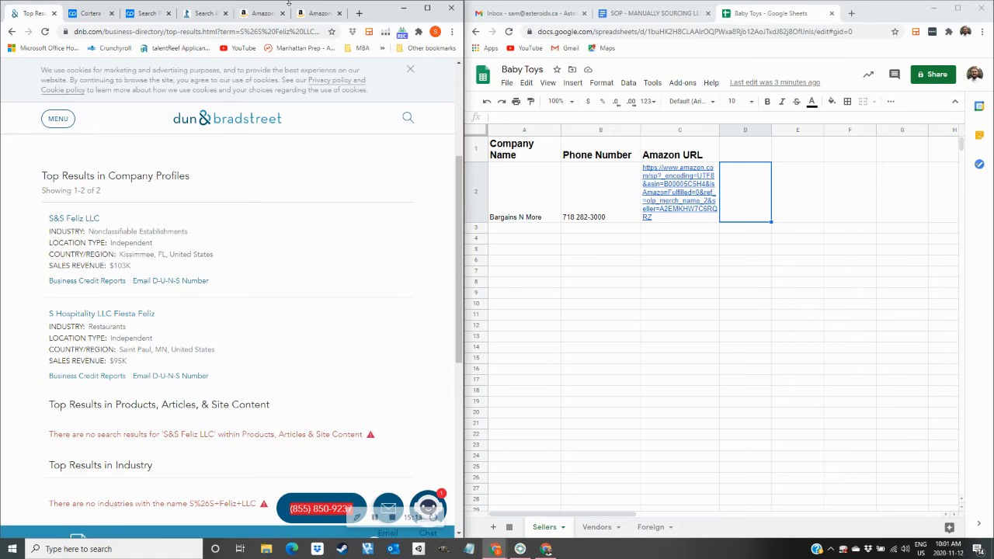
click(319, 13)
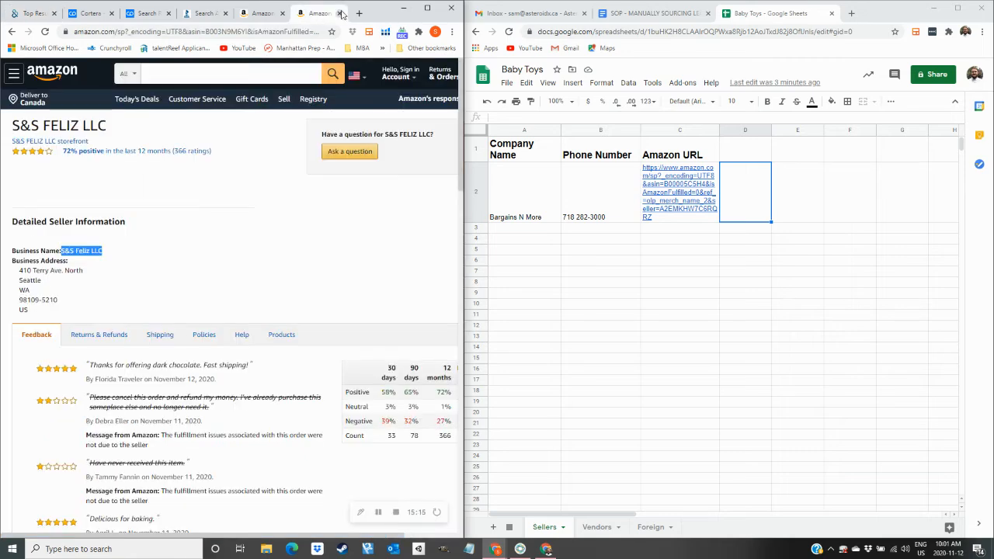
click(341, 14)
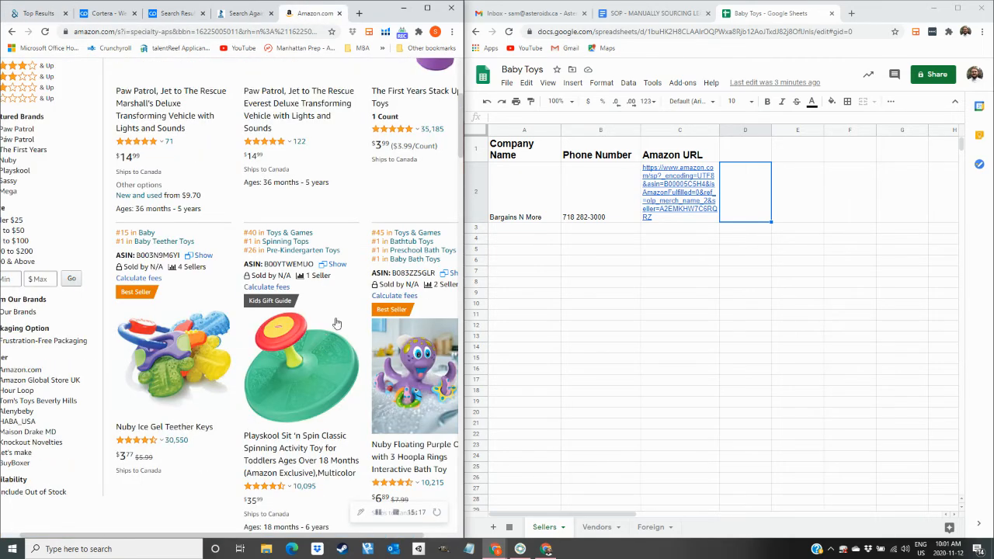
Open the Playskool spinning toy's seller listing and Google the brand name Playskool.
click(315, 276)
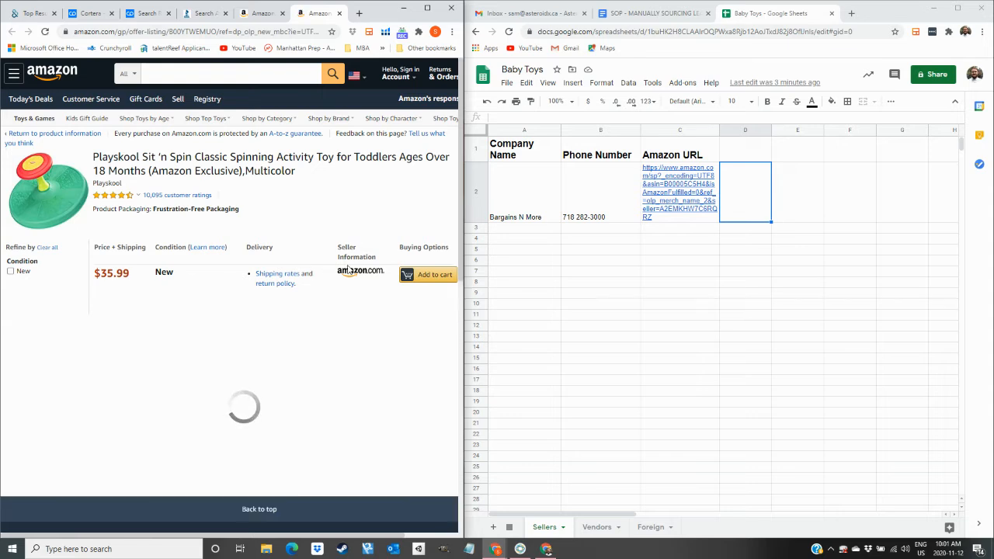
drag(347, 268, 362, 272)
drag(139, 161, 100, 154)
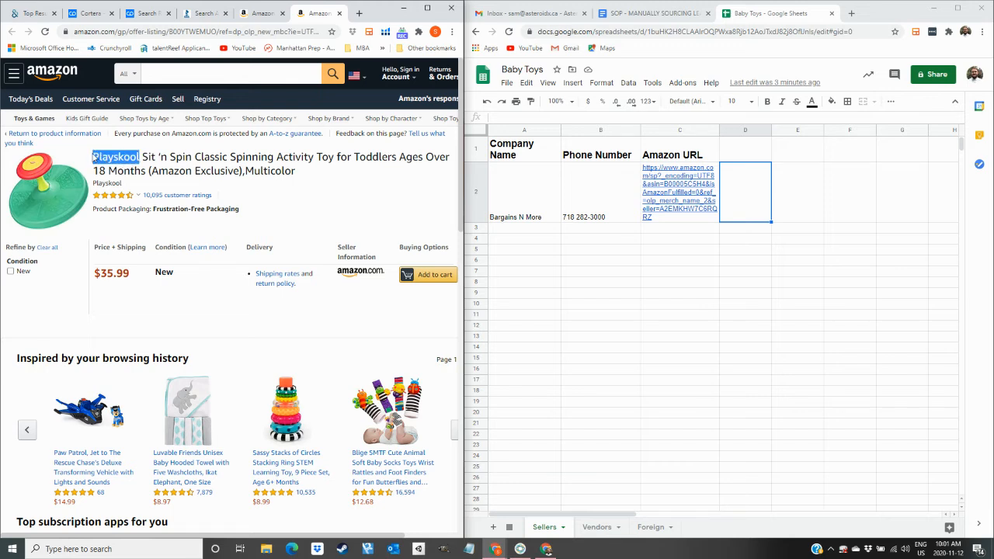
click(359, 14)
text(Playskool)
text(amazon)
key(BackSpace)
key(BackSpace)
key(BackSpace)
key(BackSpace)
key(BackSpace)
key(BackSpace)
key(BackSpace)
key(Return)
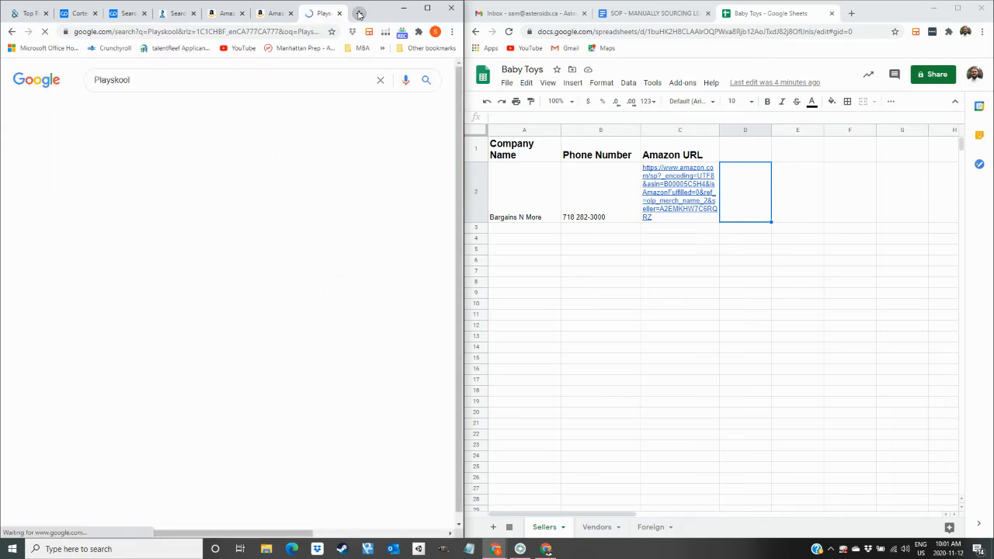
Open playskool.hasbro.com and follow its CORPORATE footer link to Hasbro's corporate site.
click(186, 166)
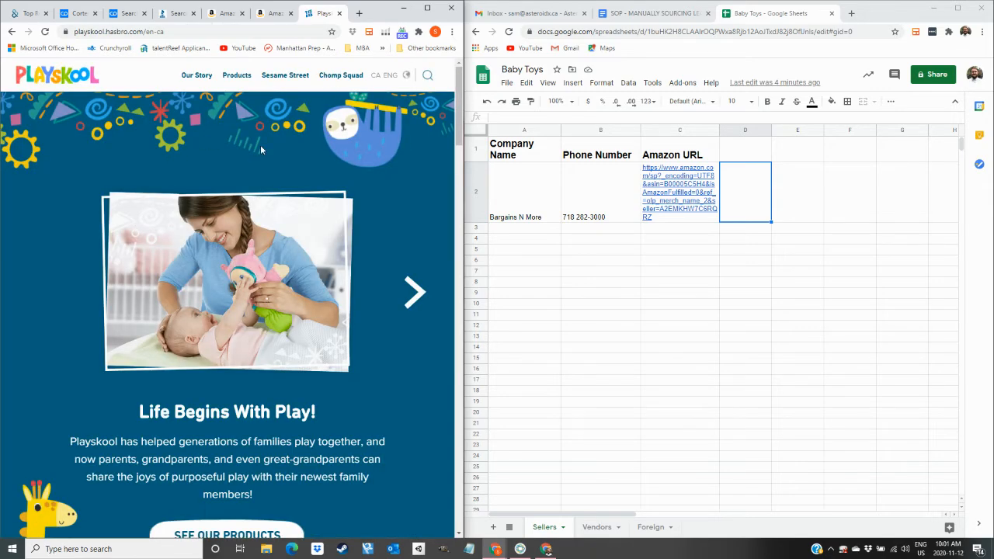
scroll(246, 135, down, 8)
scroll(246, 135, down, 10)
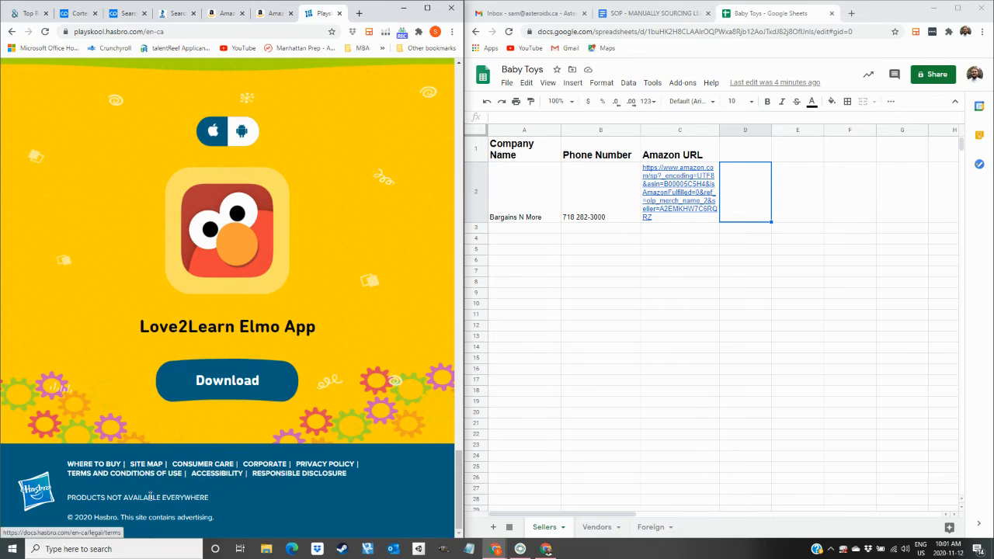
click(262, 465)
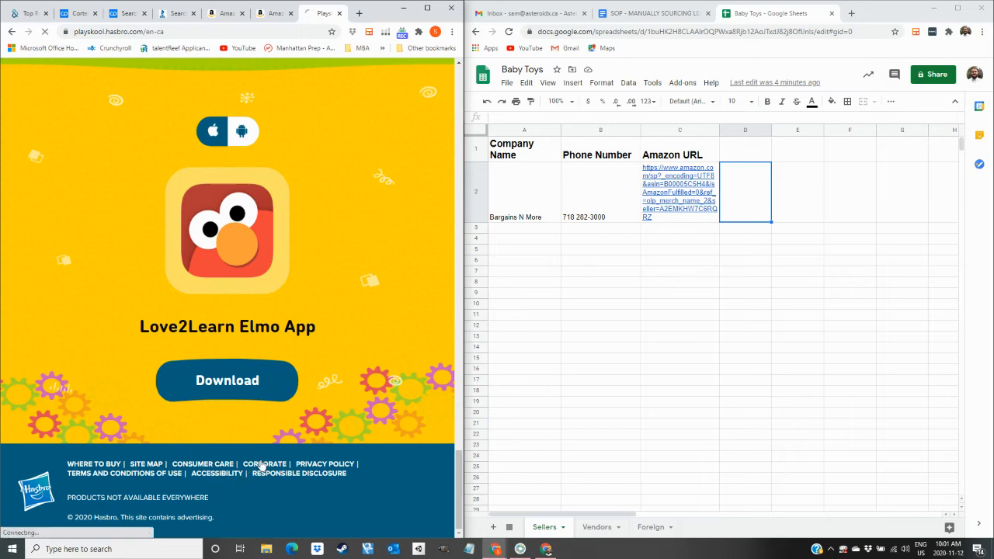
scroll(233, 373, down, 20)
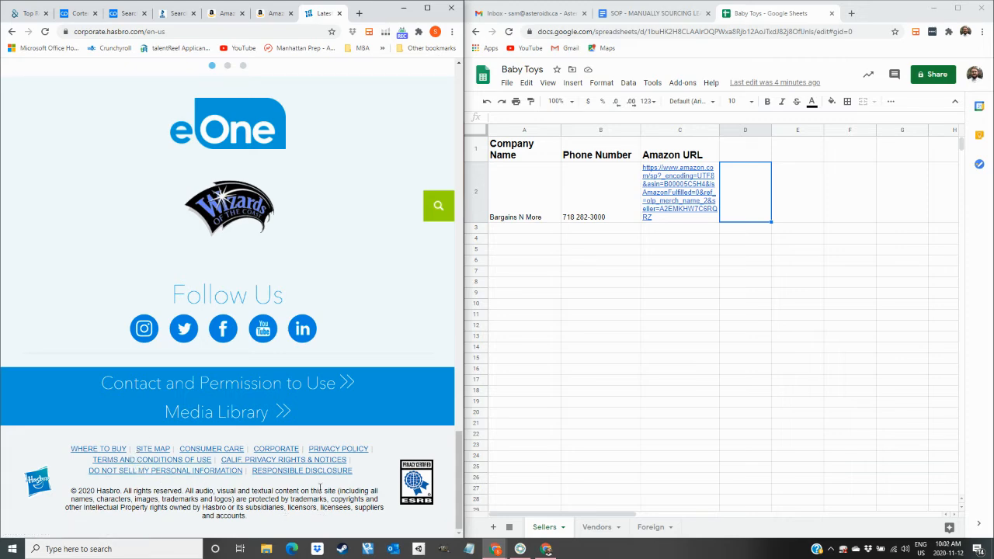
scroll(256, 444, up, 20)
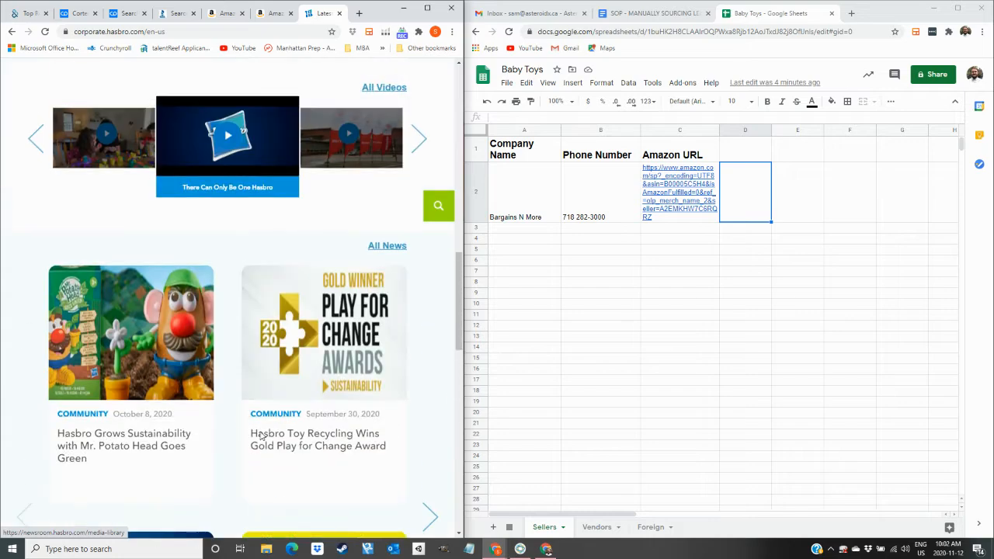
Search Dun & Bradstreet for Playskool, listing 66 companies led by Hasbro Canada Corporation.
click(17, 16)
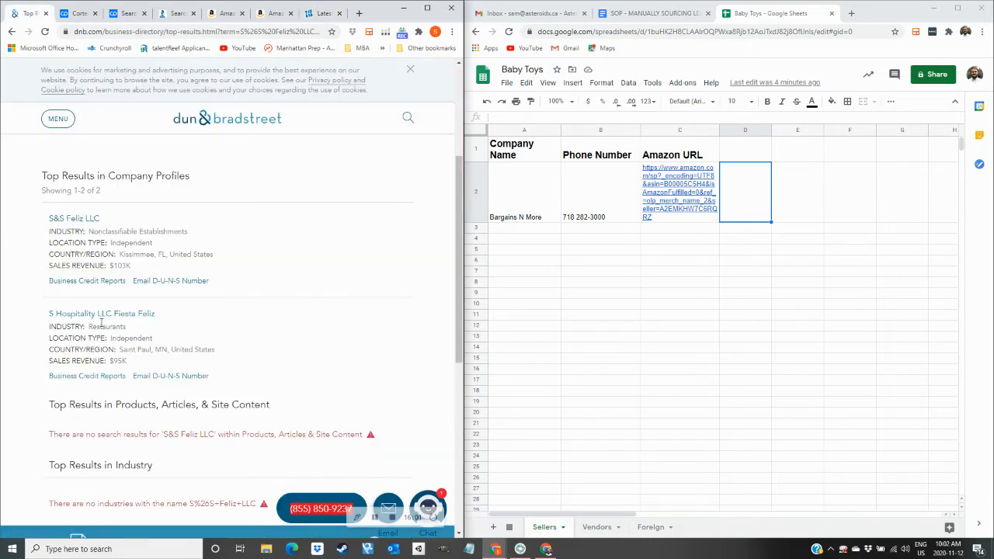
click(408, 119)
key(BackSpace)
key(BackSpace)
key(BackSpace)
key(BackSpace)
key(BackSpace)
key(BackSpace)
key(BackSpace)
key(BackSpace)
key(BackSpace)
key(BackSpace)
key(BackSpace)
key(BackSpace)
key(BackSpace)
text(Playskool)
key(Return)
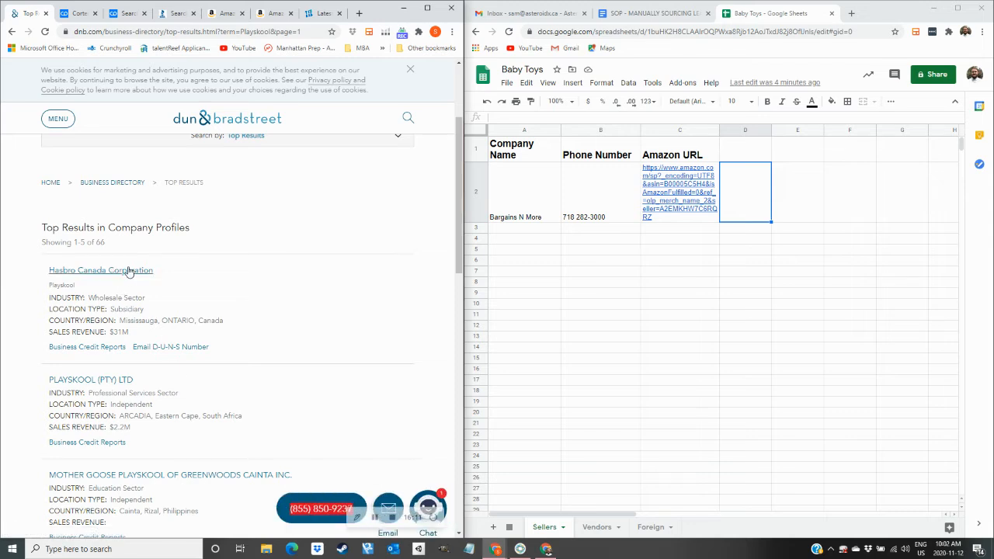
scroll(140, 322, down, 1)
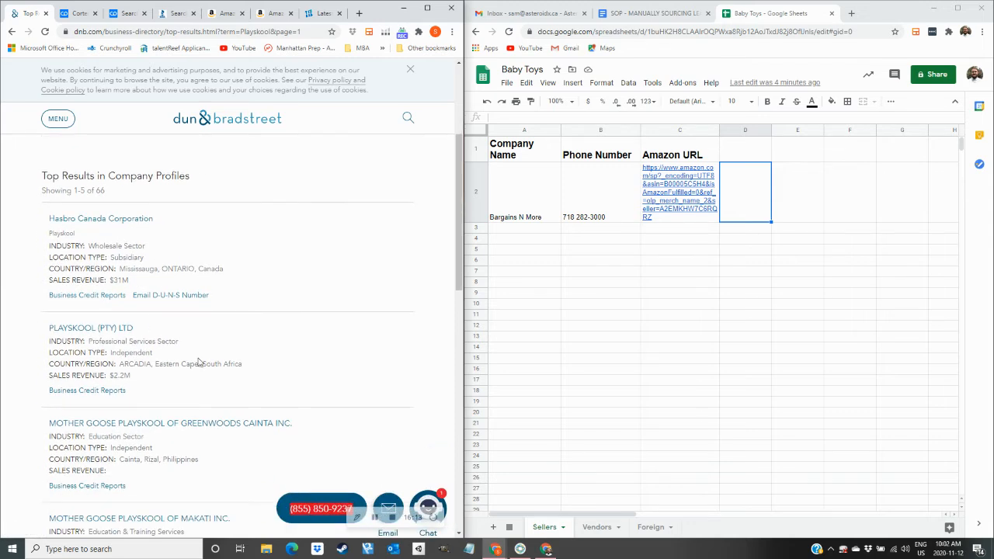
scroll(160, 412, down, 2)
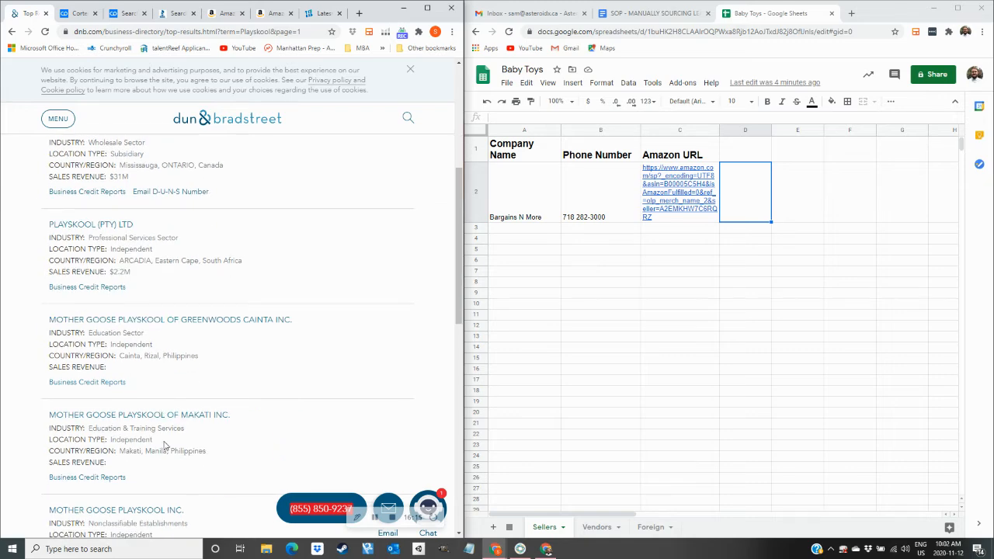
scroll(164, 445, down, 2)
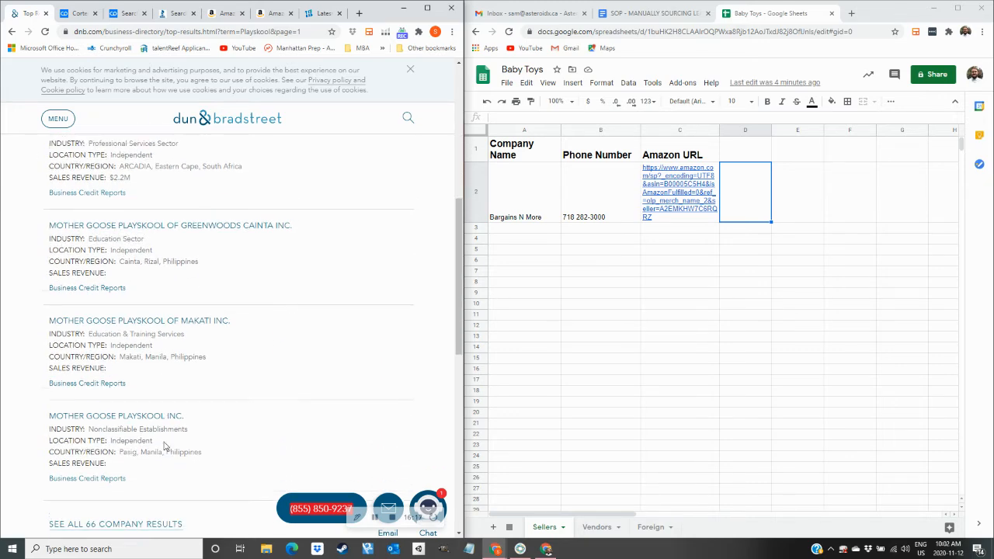
scroll(164, 445, up, 8)
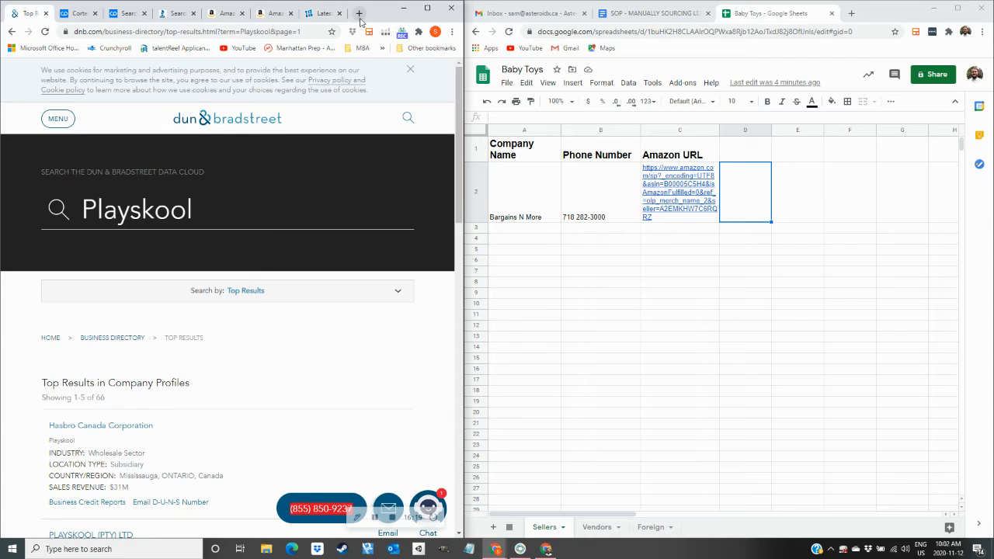
Google 'Hasbro phone number' in a new tab.
click(359, 13)
text(Hasbro )
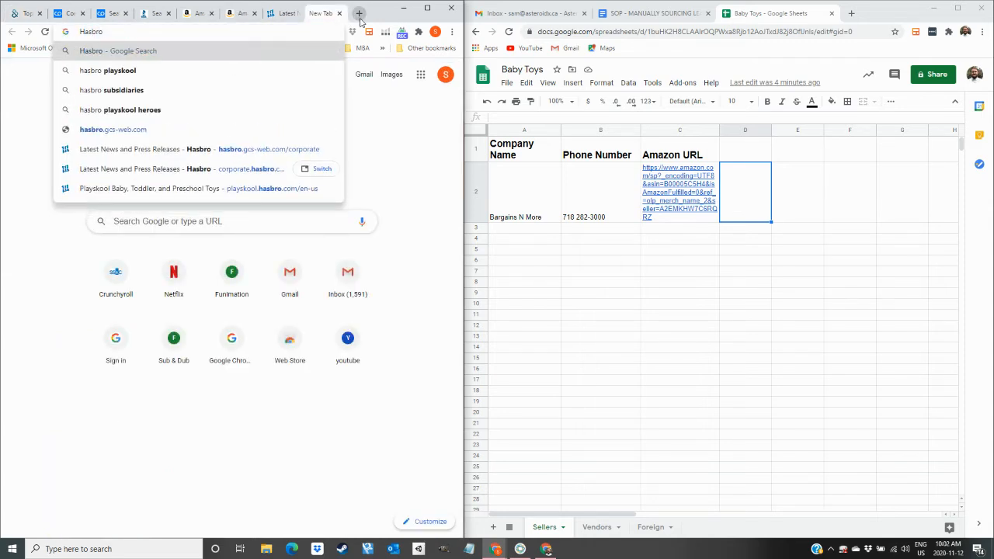
text(phone )
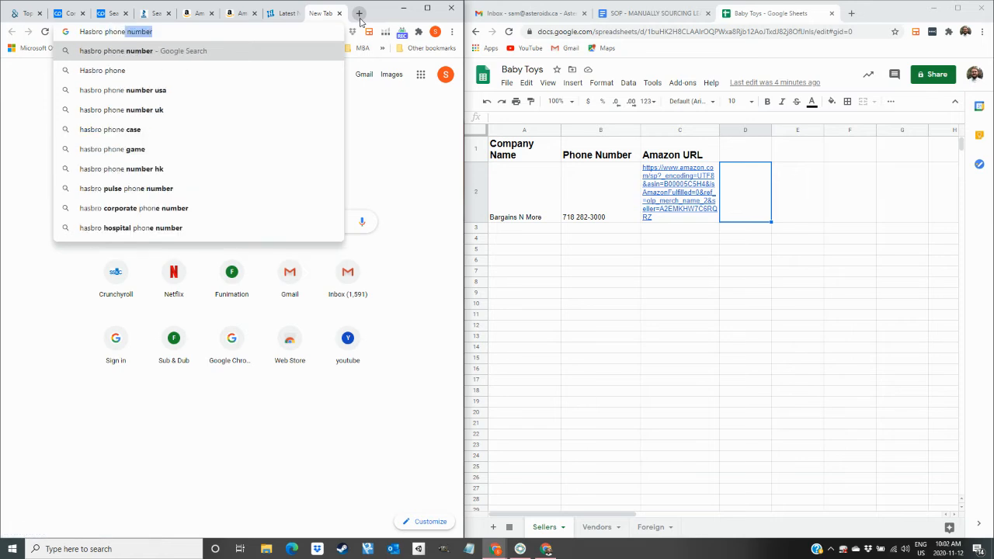
text(number)
key(Return)
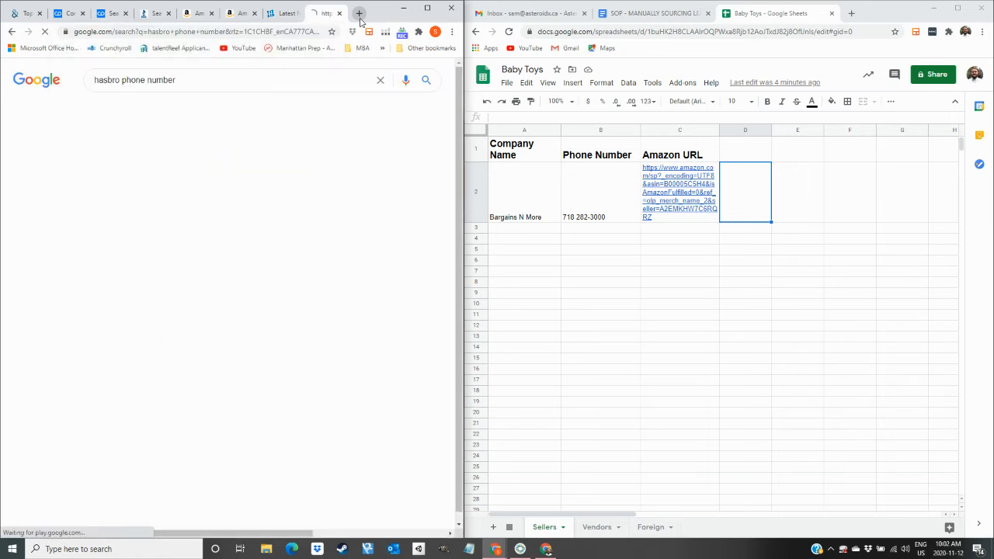
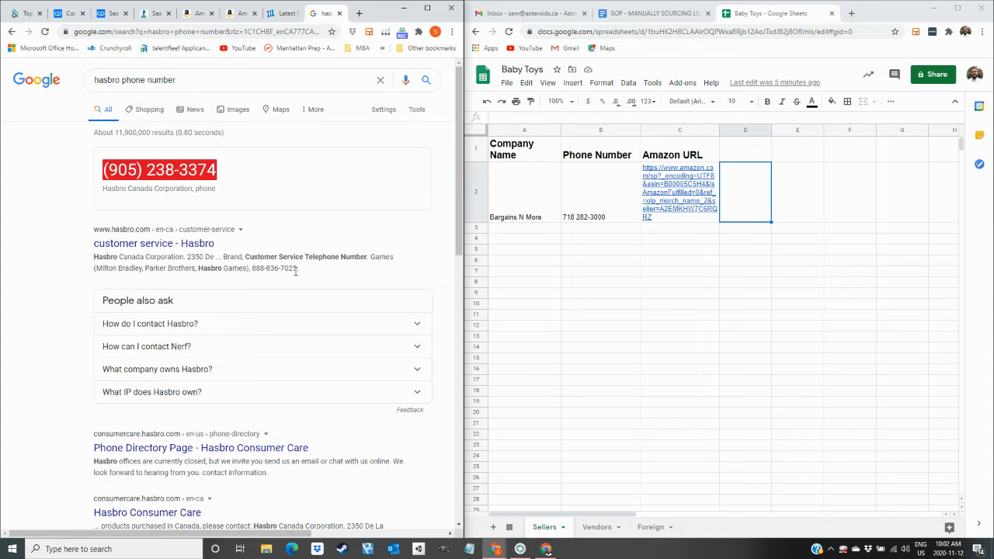
Enter 'Playskool (Hasbro)' in cell A3 of the Vendors sheet.
click(597, 527)
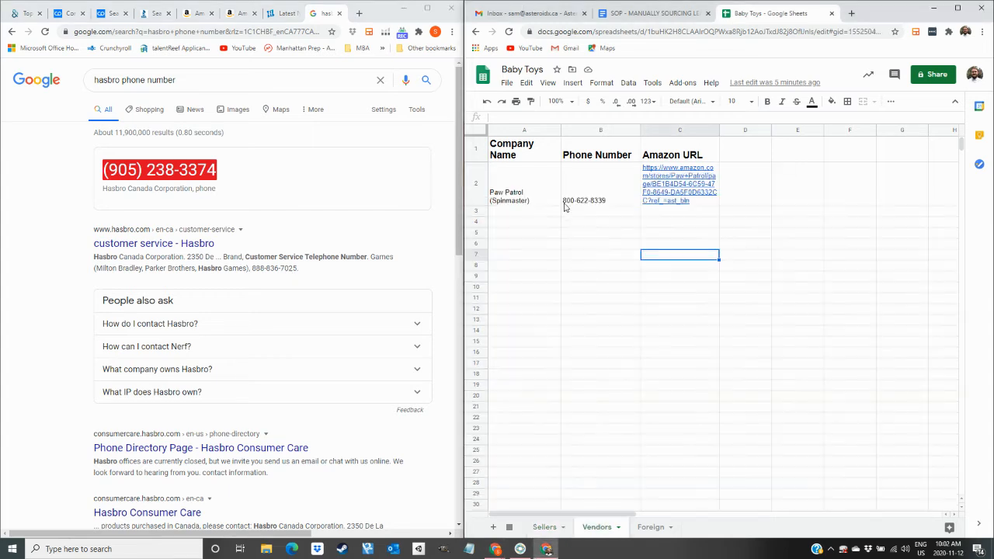
double_click(525, 212)
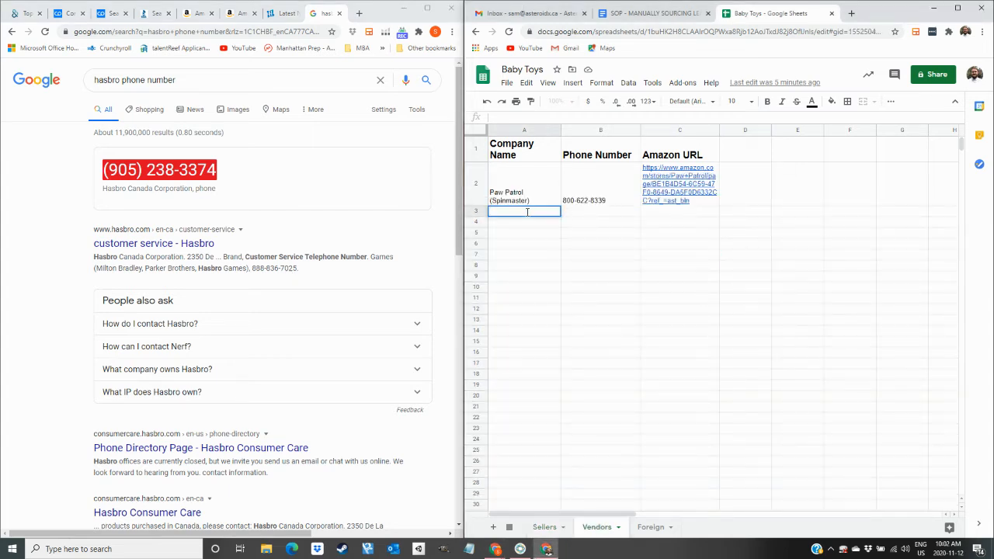
text(Playskool)
text(()
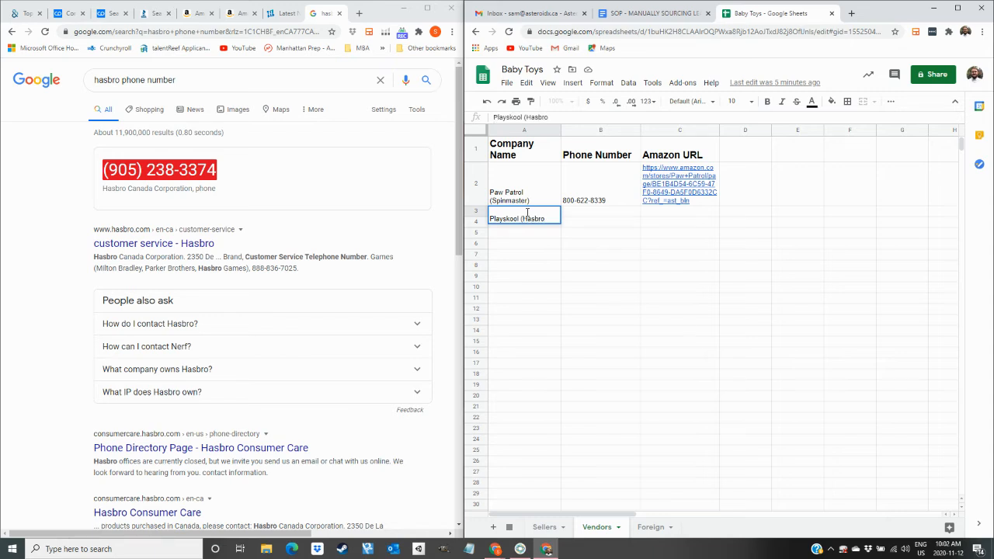
key(Tab)
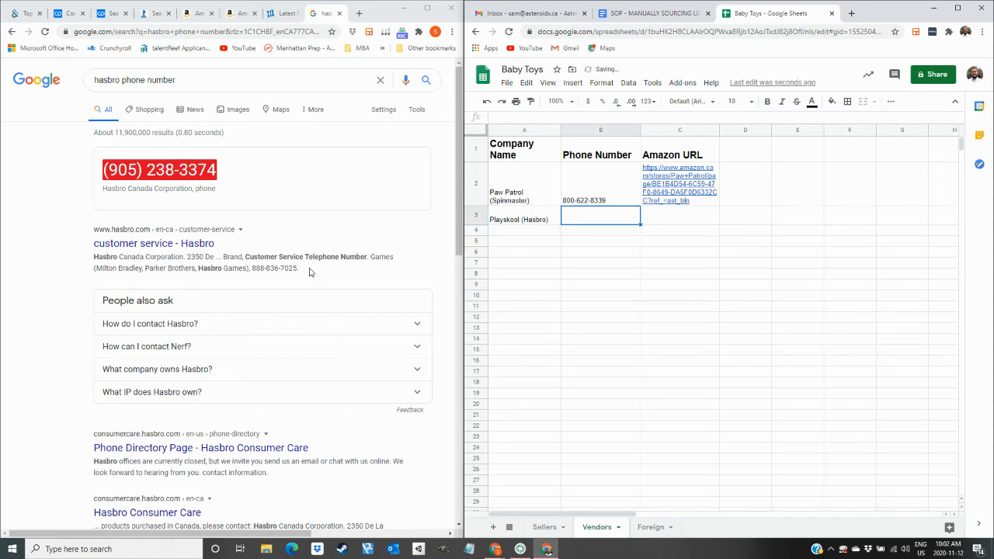
Put Hasbro's US and Canadian phone numbers into B3, labelled 'us' and 'CA'.
drag(296, 271, 253, 269)
key(ctrl+c)
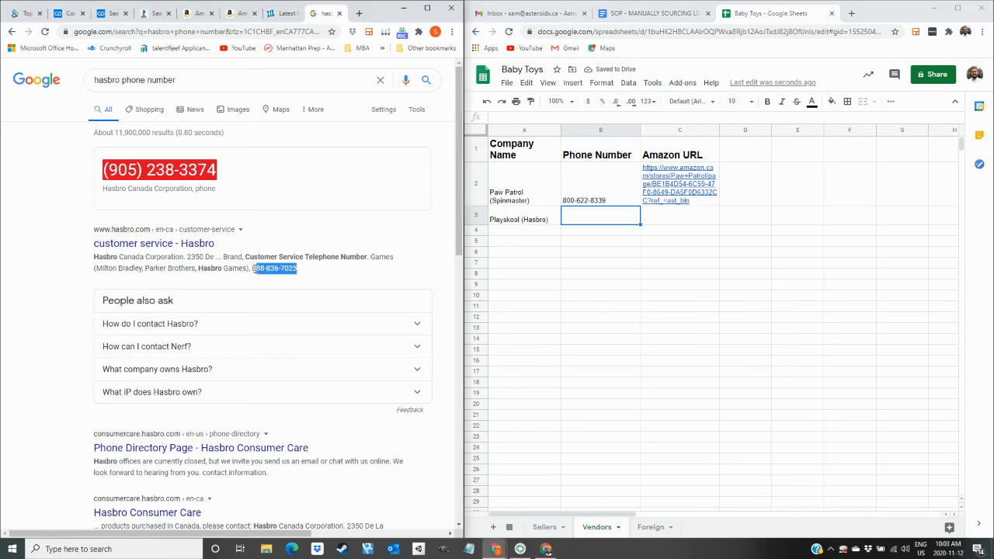
click(576, 220)
key(ctrl+v)
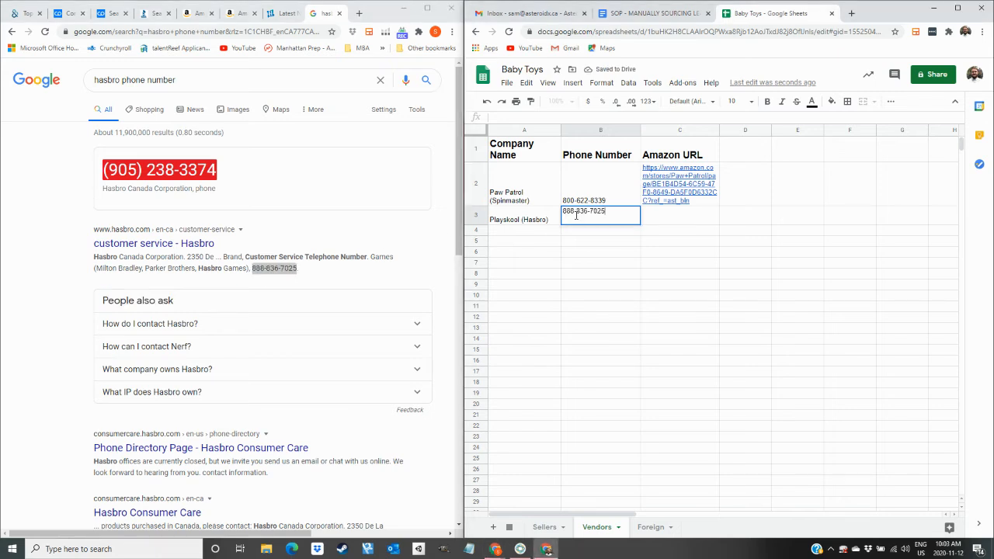
drag(223, 171, 103, 171)
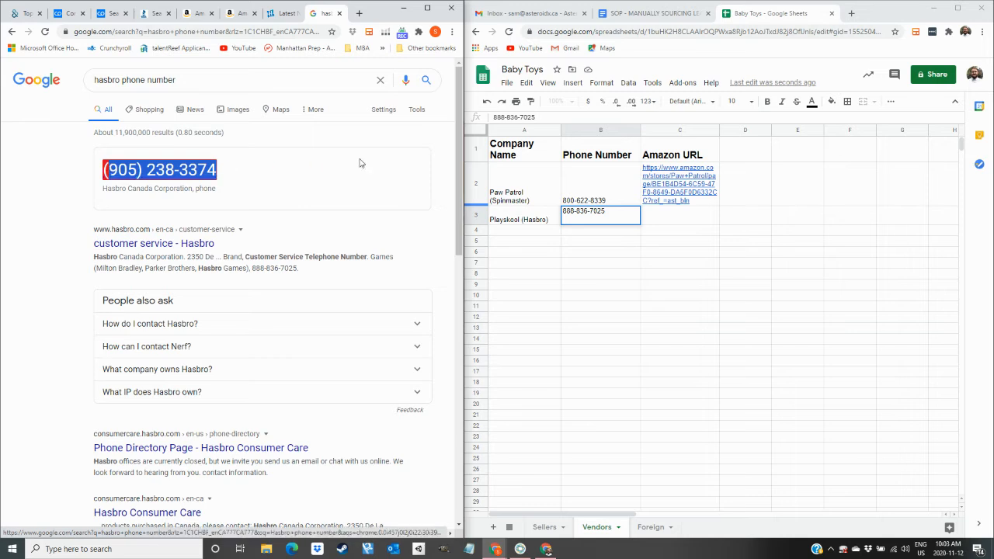
double_click(614, 212)
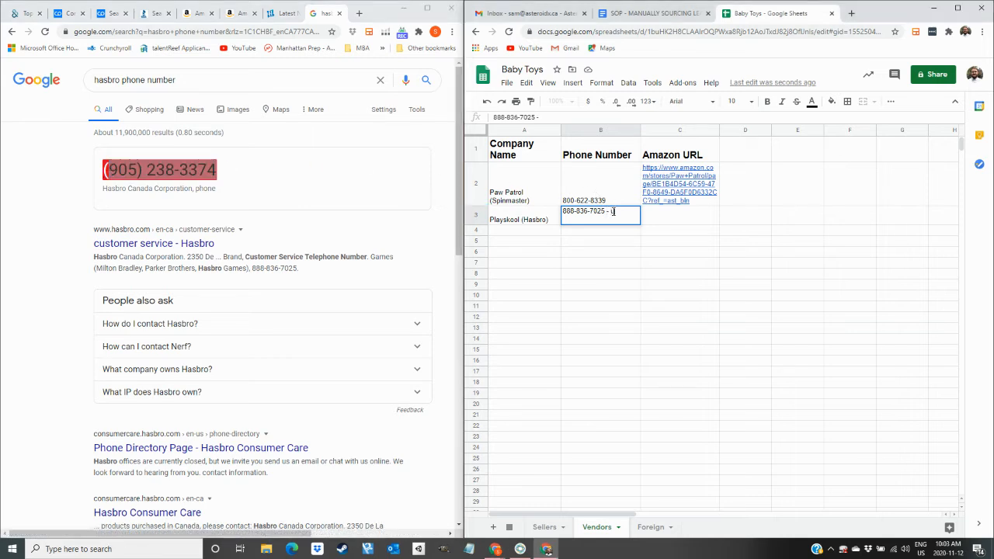
text(- us /)
key(BackSpace)
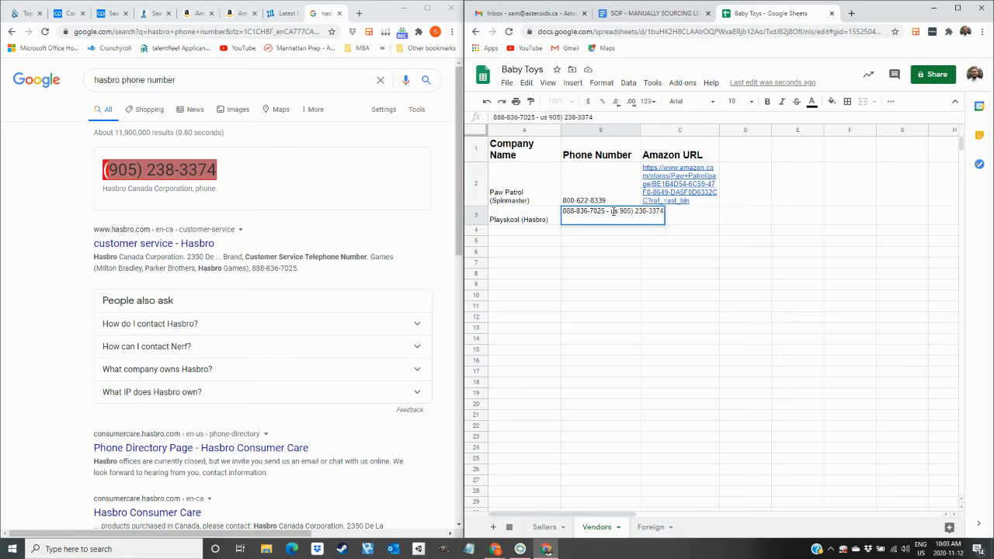
text(/)
text( Ca)
key(BackSpace)
text(A)
key(Tab)
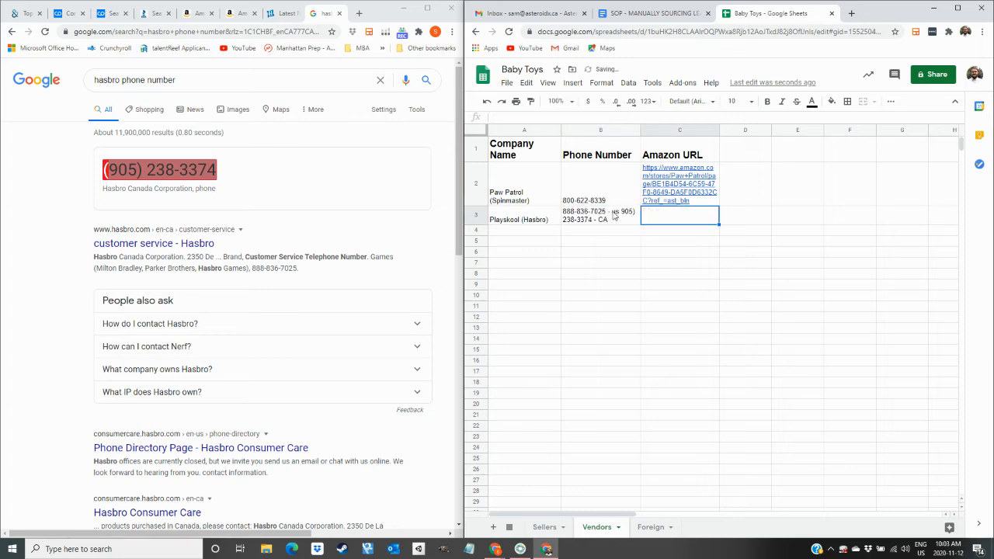
double_click(636, 213)
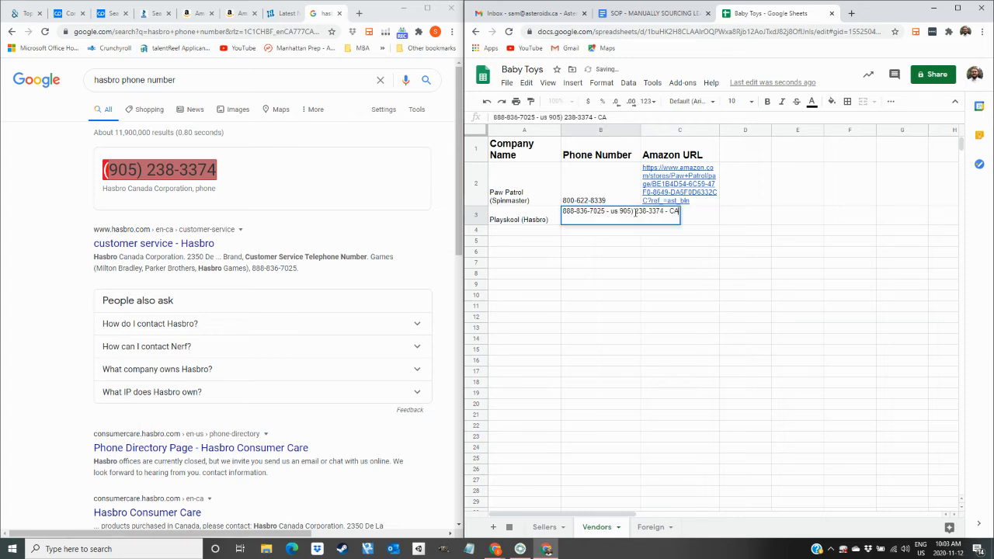
key(BackSpace)
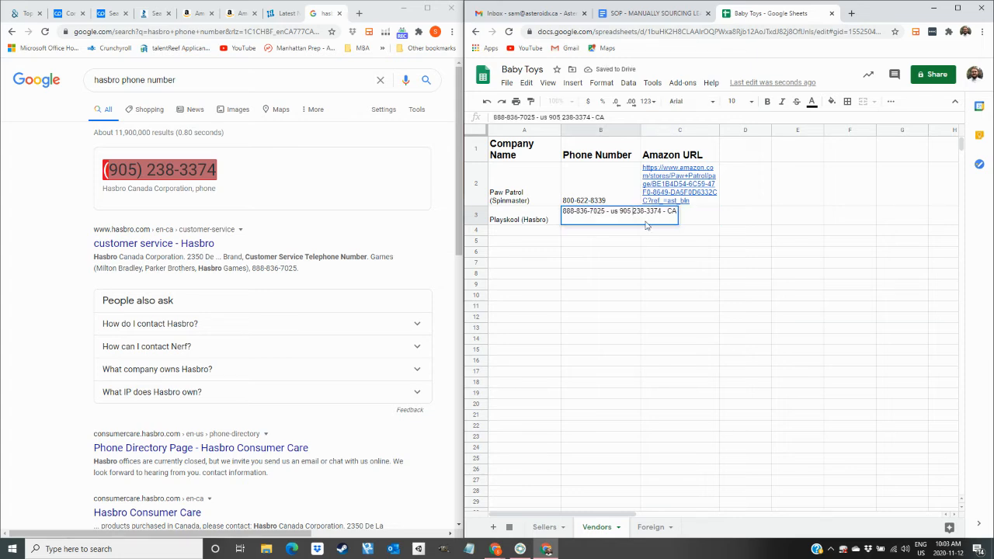
key(Delete)
text(-)
key(Tab)
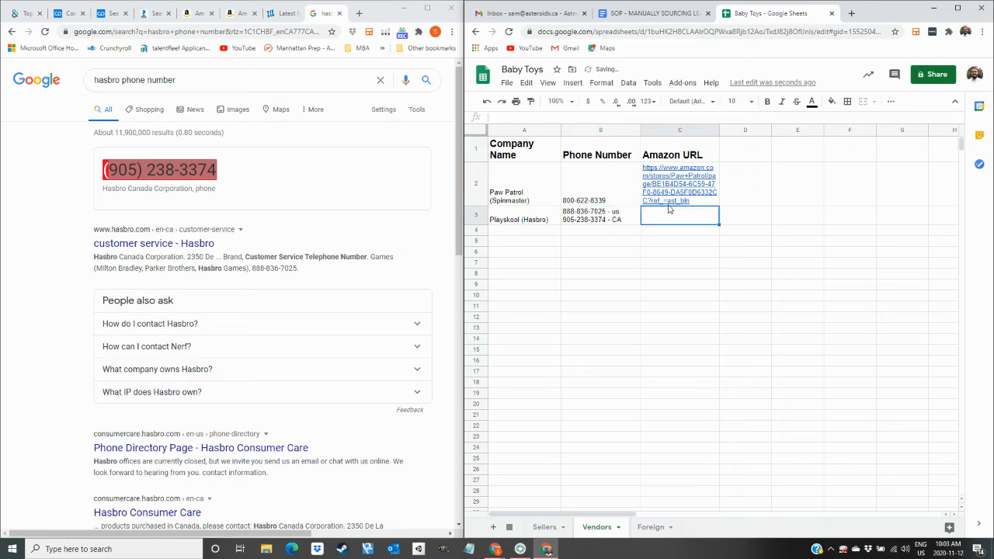
Close the Hasbro pages and reach the Hasbro store on Amazon via the Sit 'n Spin page.
click(280, 14)
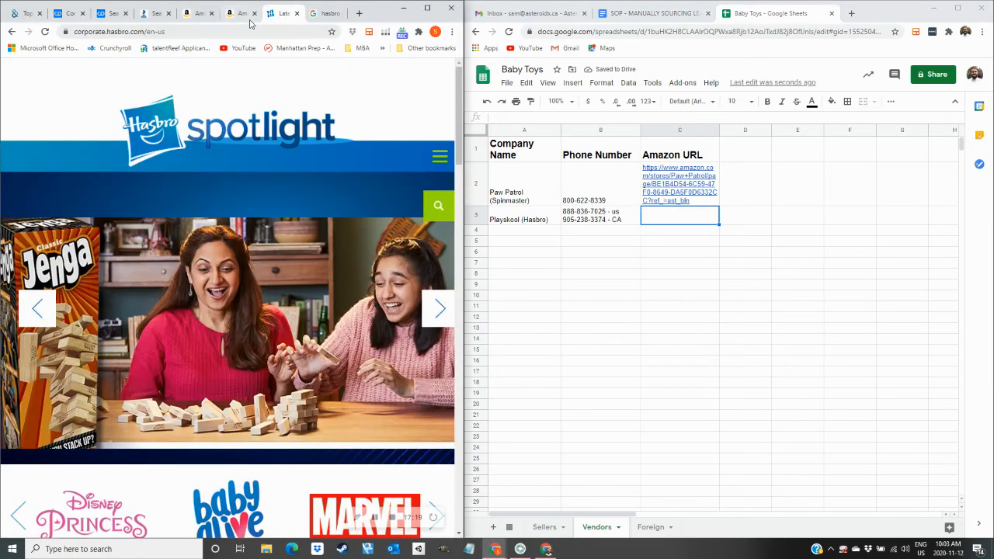
click(297, 13)
click(297, 13)
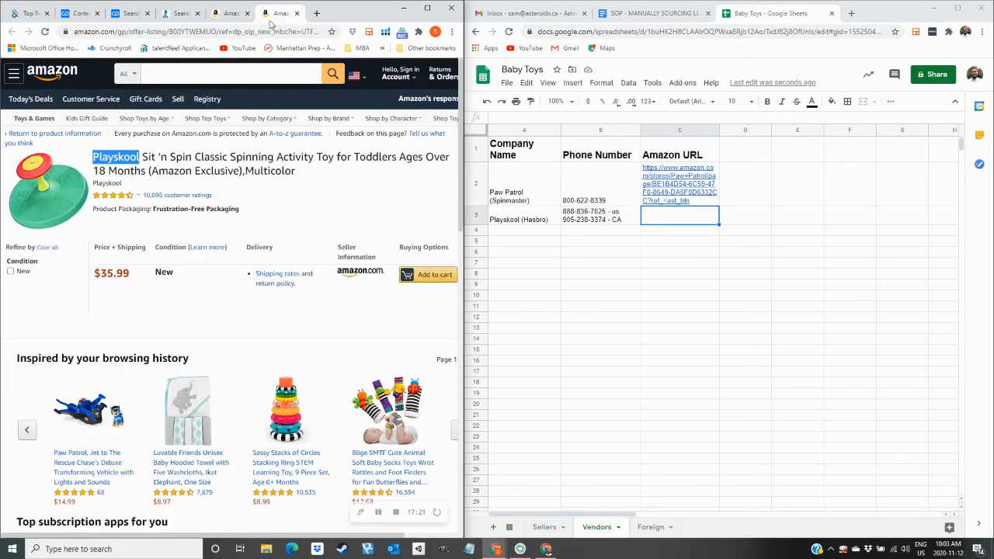
click(58, 214)
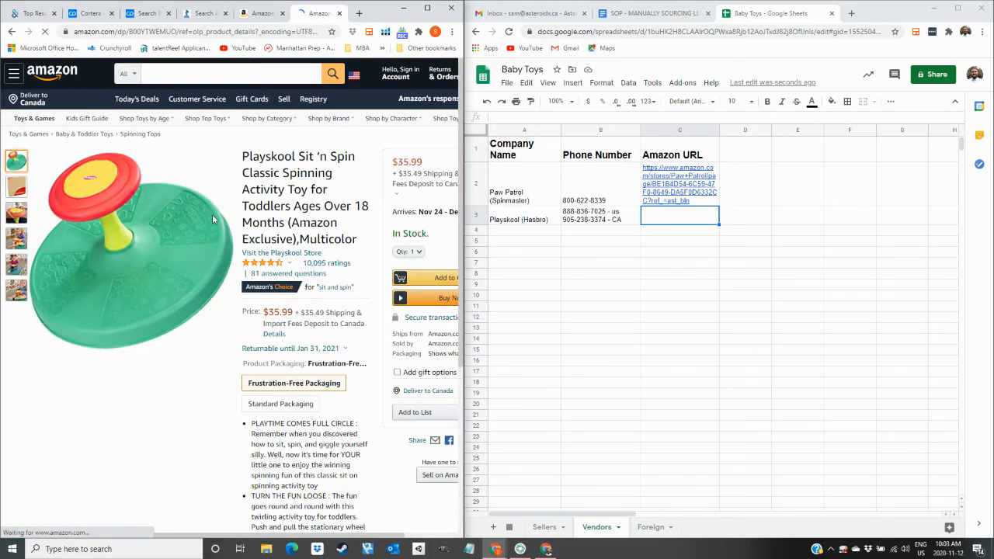
click(281, 252)
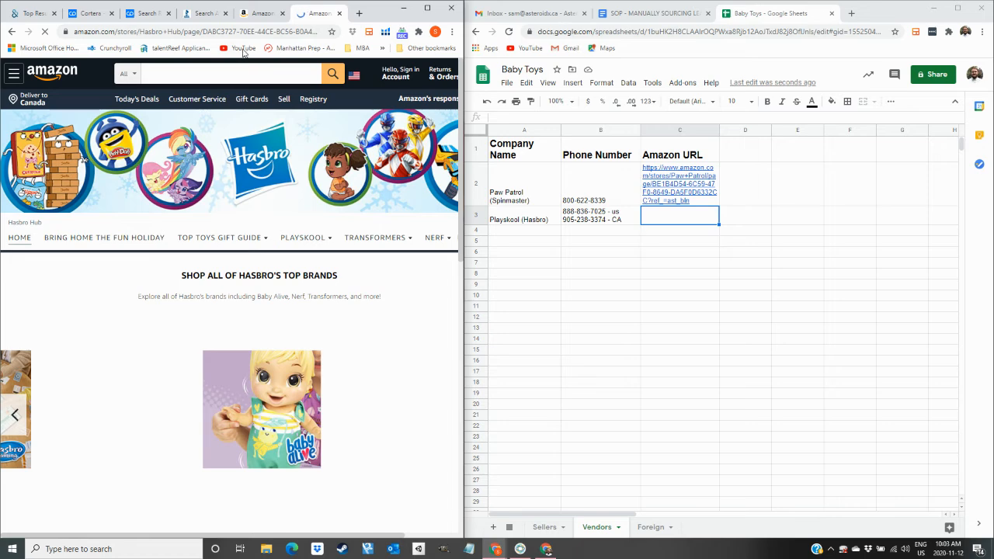
Paste the Hasbro Amazon store URL into C3, keeping C2's Paw Patrol URL intact.
click(233, 31)
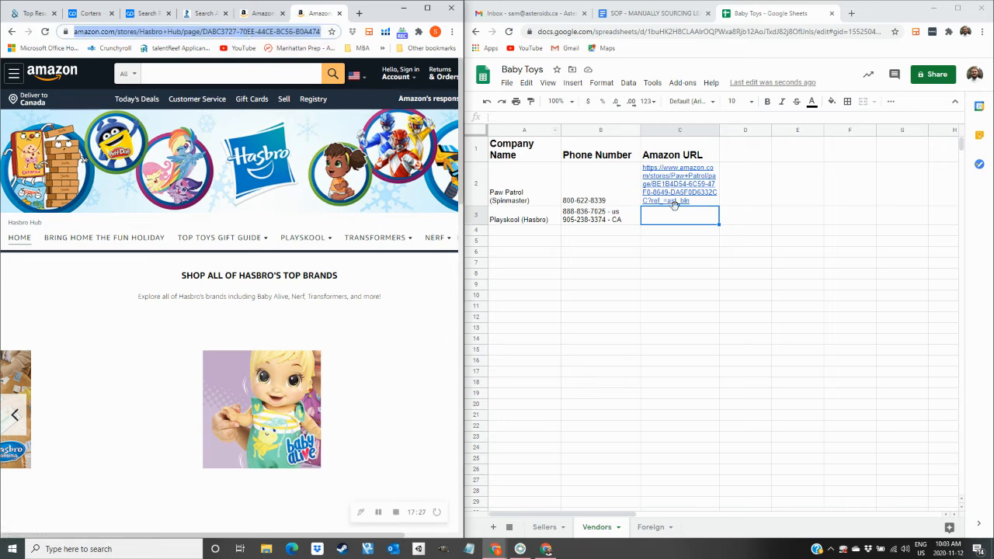
click(675, 203)
key(Delete)
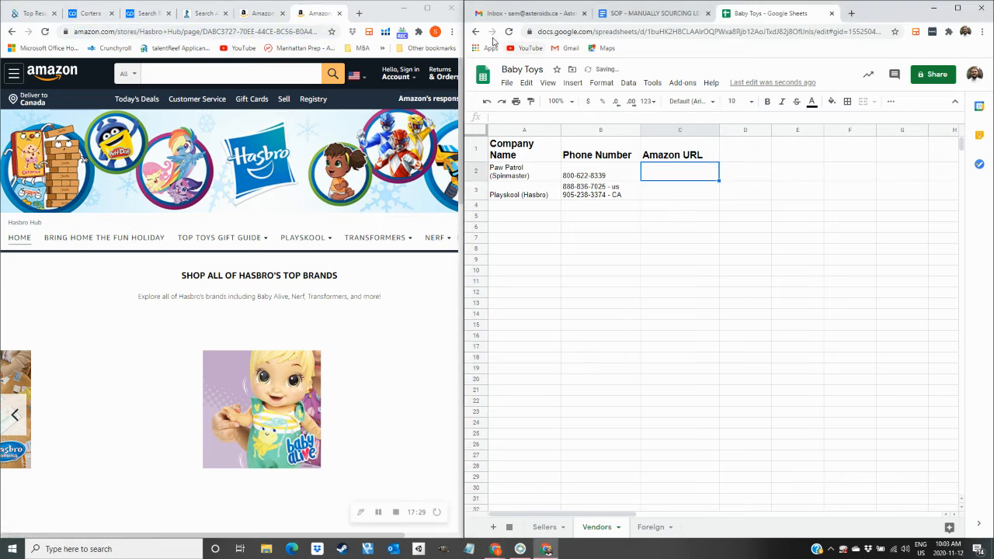
click(486, 101)
click(651, 217)
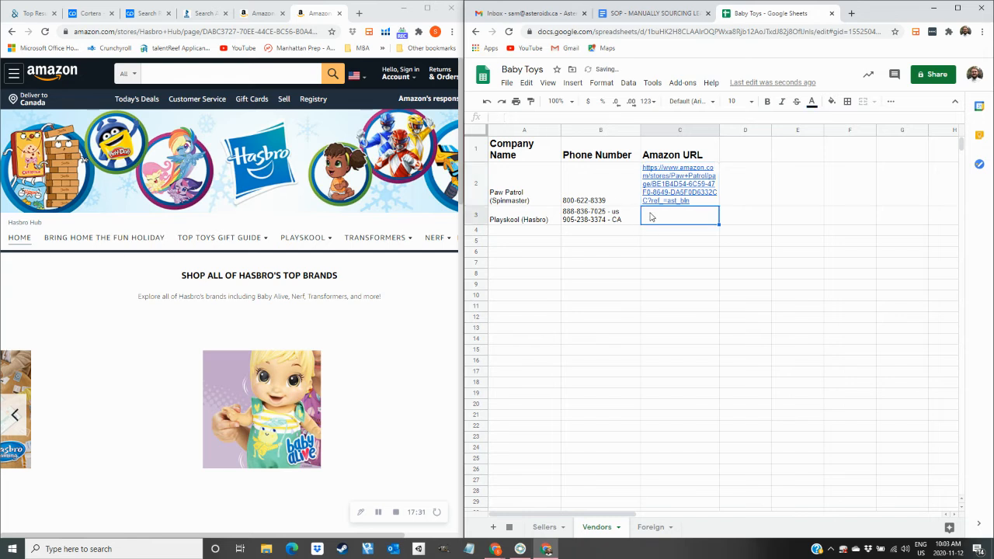
text(https://www.amazon.com/stores/Hasbro+Hub/page/DABC3727-70EE-44CE-BC56-B0A47471C3F1?ref_=ast_bln)
key(Tab)
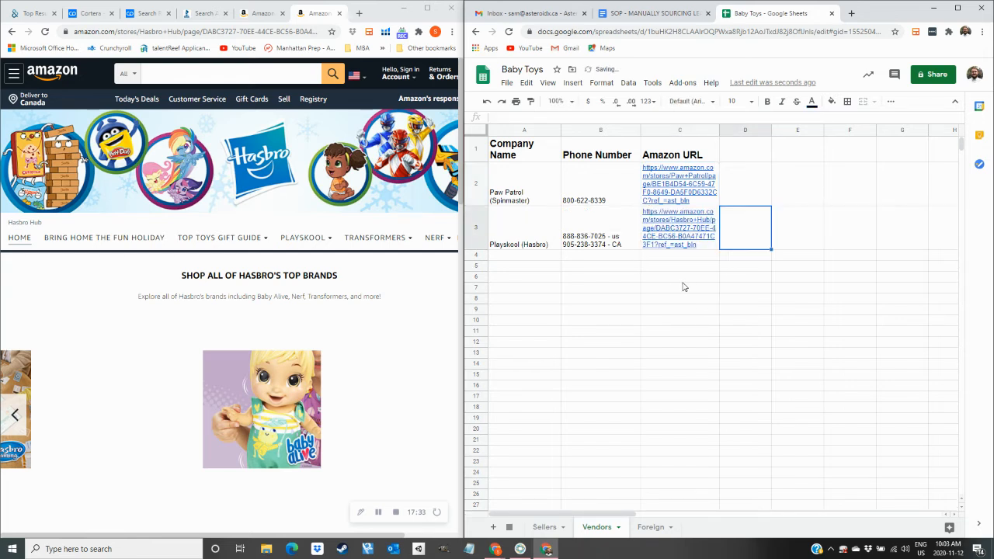
click(544, 527)
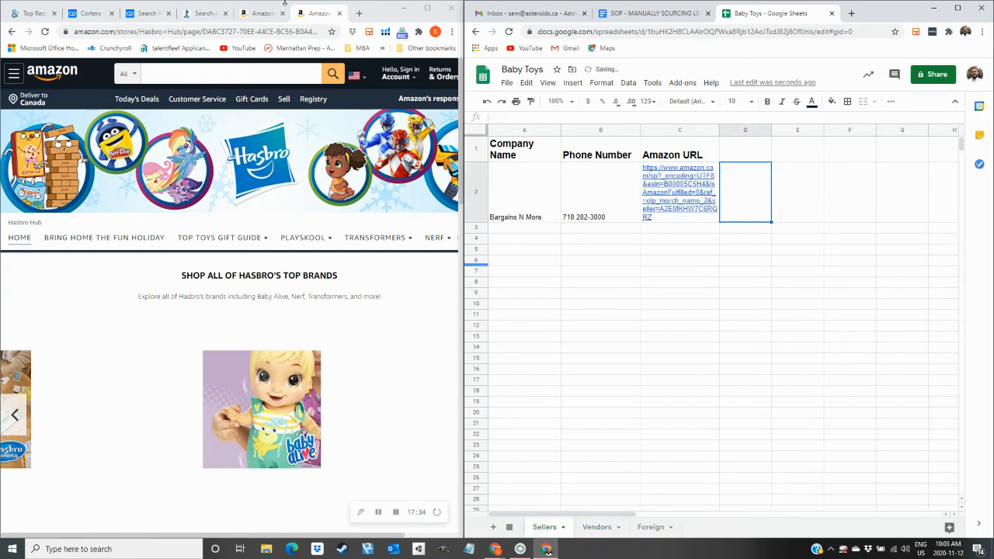
click(340, 13)
scroll(340, 247, down, 3)
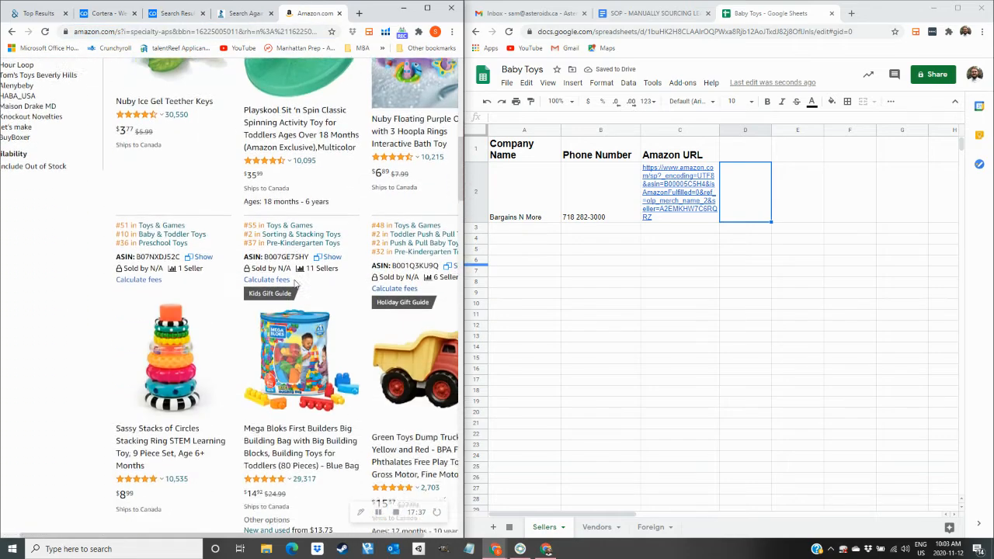
scroll(340, 247, up, 6)
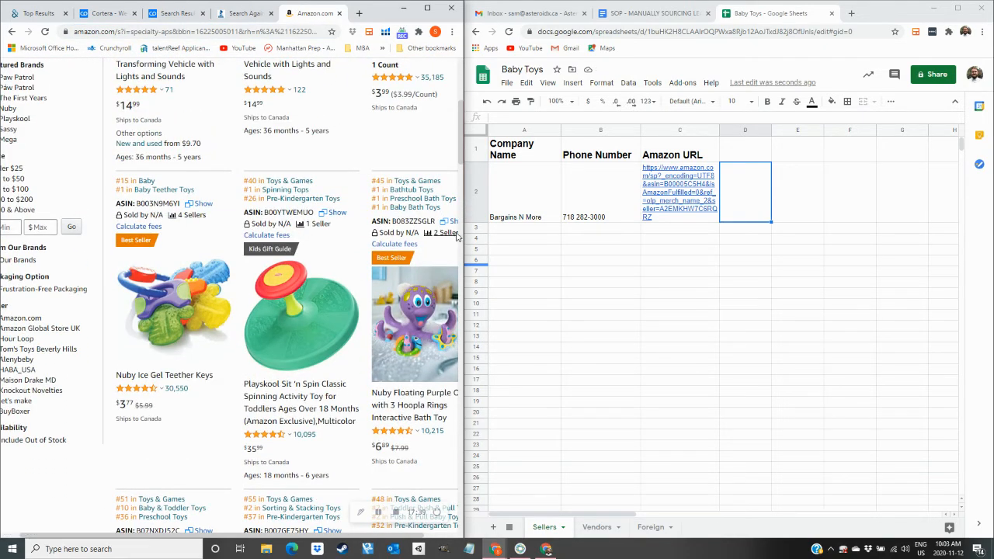
click(452, 234)
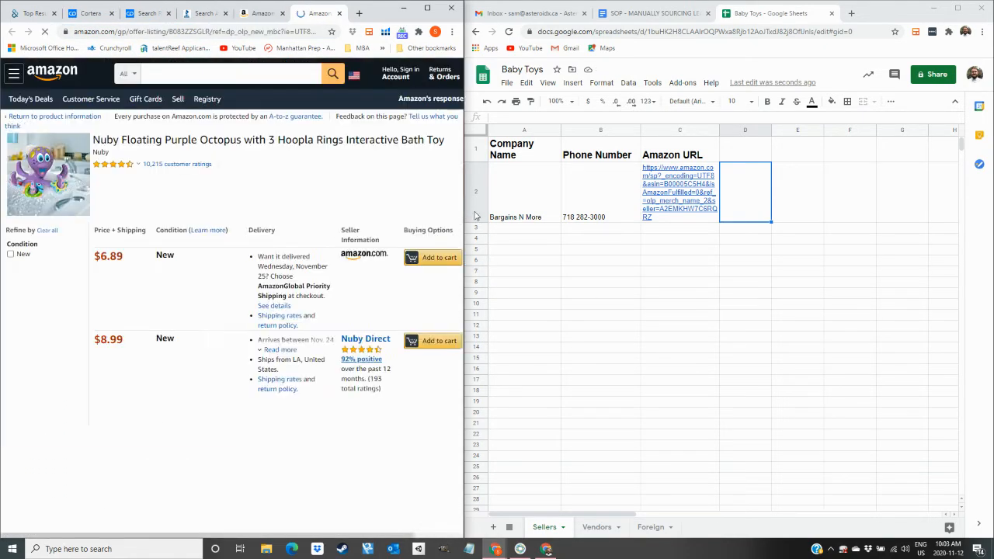
click(352, 337)
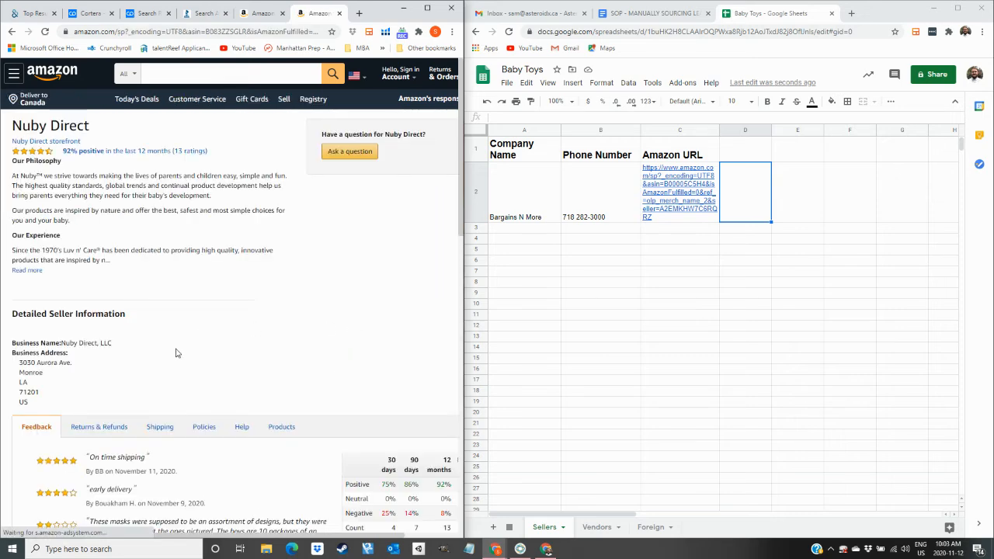
scroll(141, 411, down, 2)
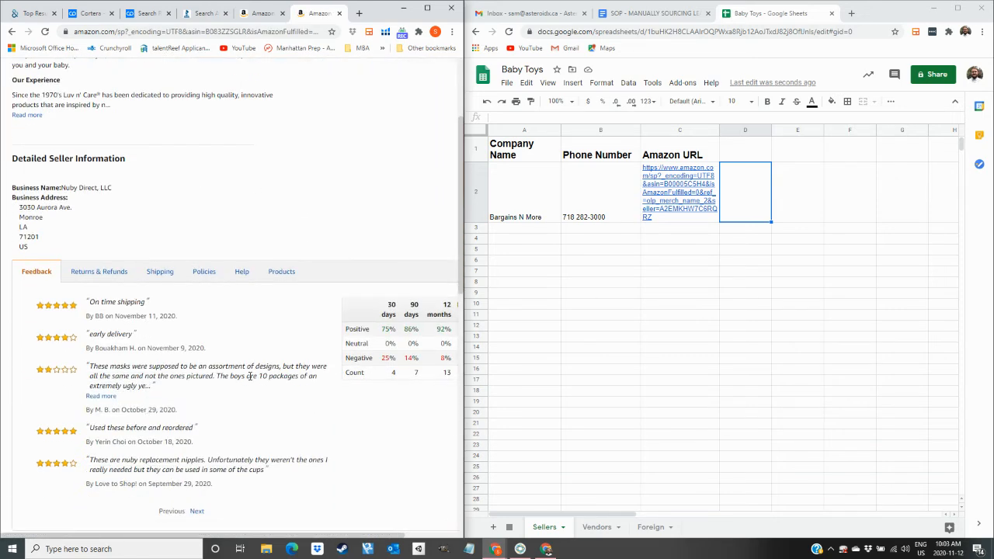
click(338, 14)
Check Sassy Stacks' sellers, then browse the Mega Bloks bag offers and open ACTIVO's profile.
click(191, 181)
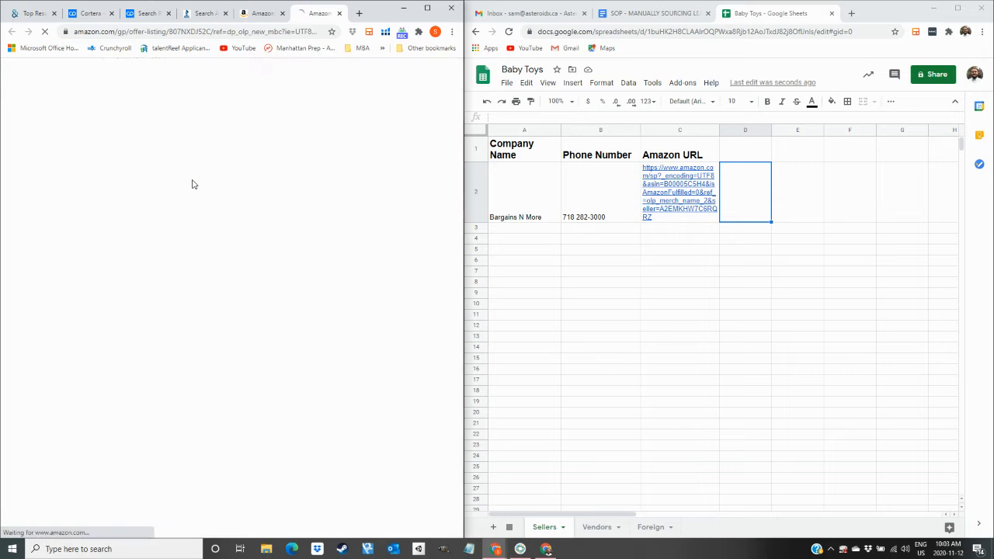
click(339, 13)
click(324, 181)
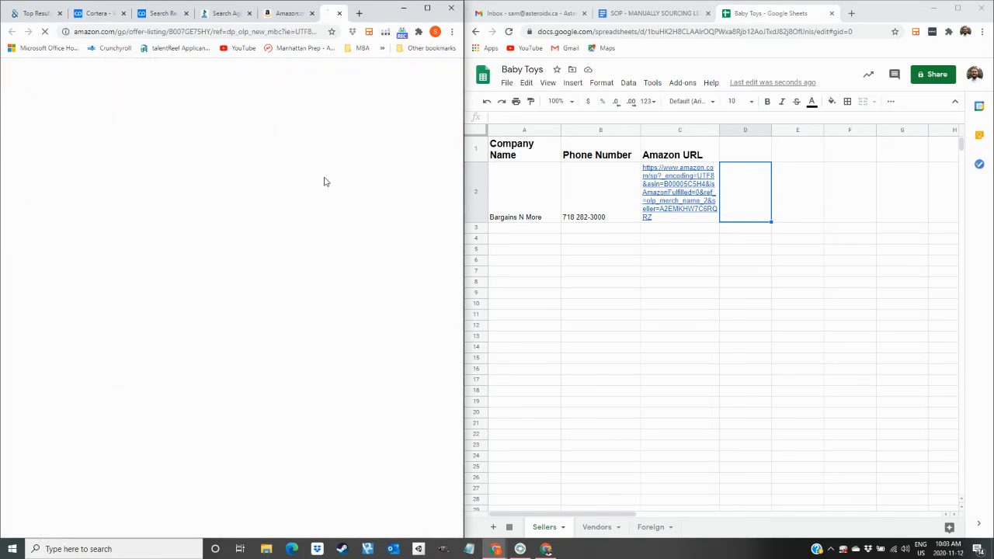
scroll(362, 259, down, 3)
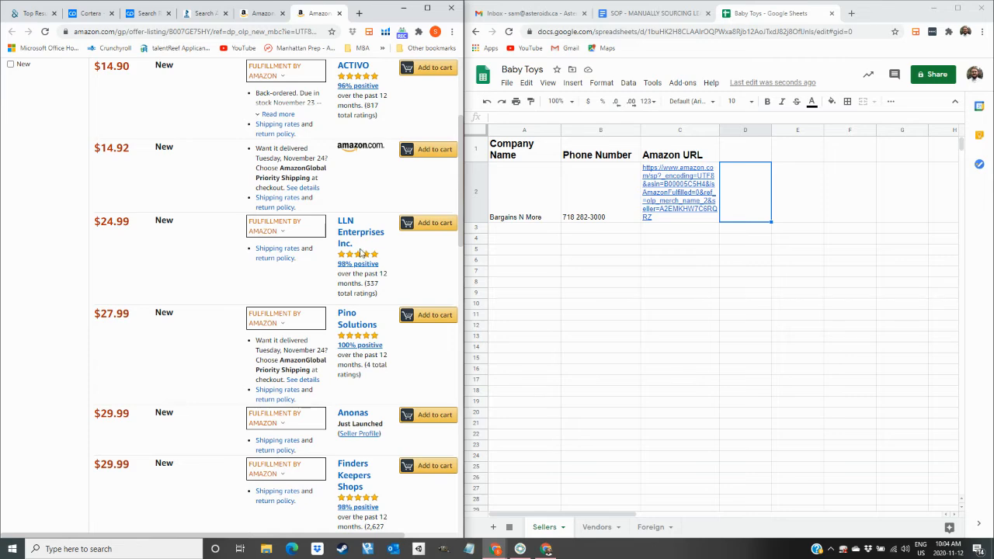
scroll(360, 253, down, 6)
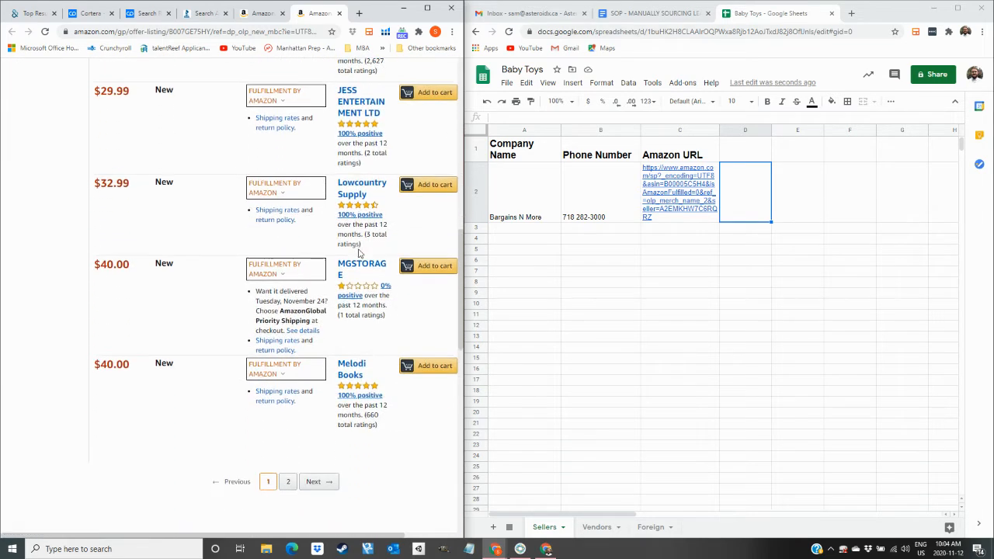
scroll(351, 328, up, 10)
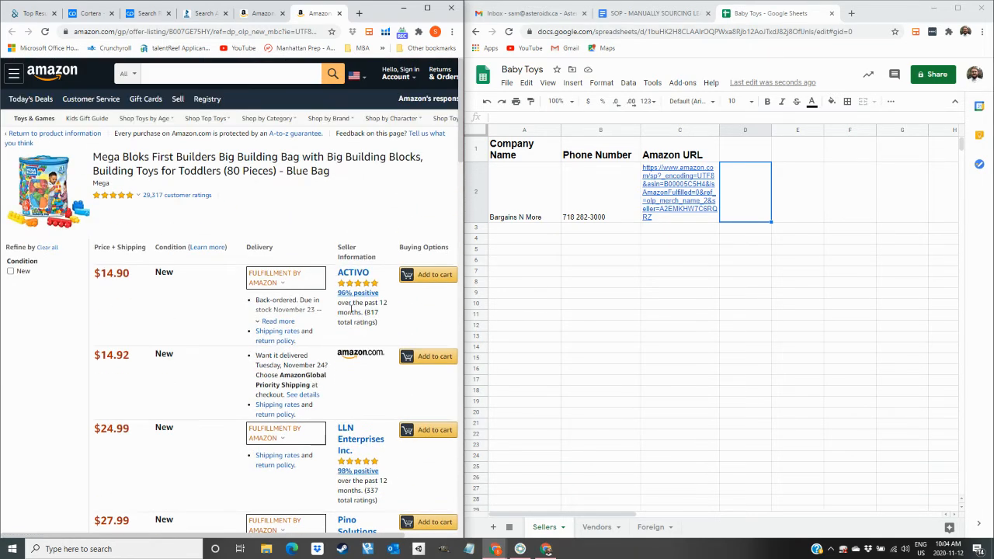
click(344, 275)
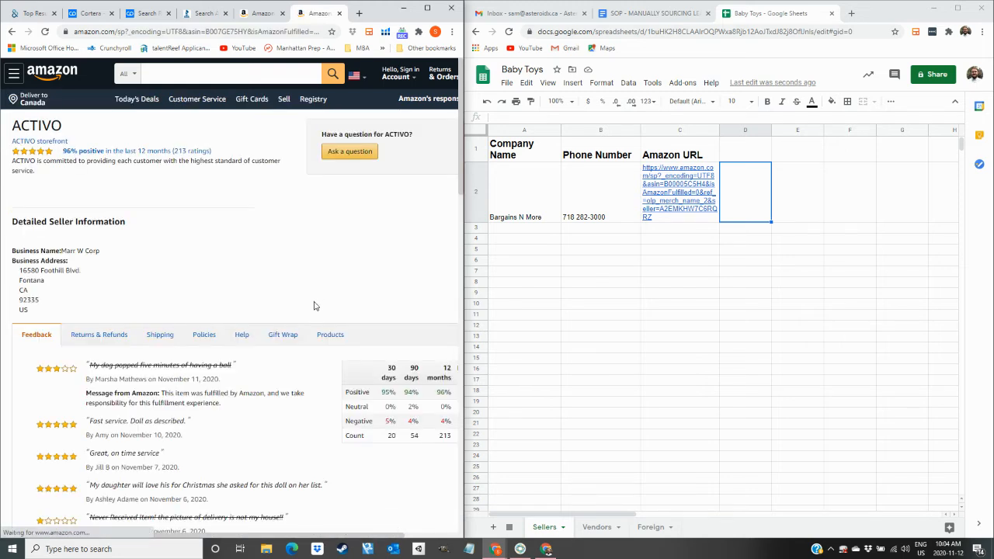
Search Dun & Bradstreet for Marr W Corp, ACTIVO's business name.
drag(92, 247, 68, 250)
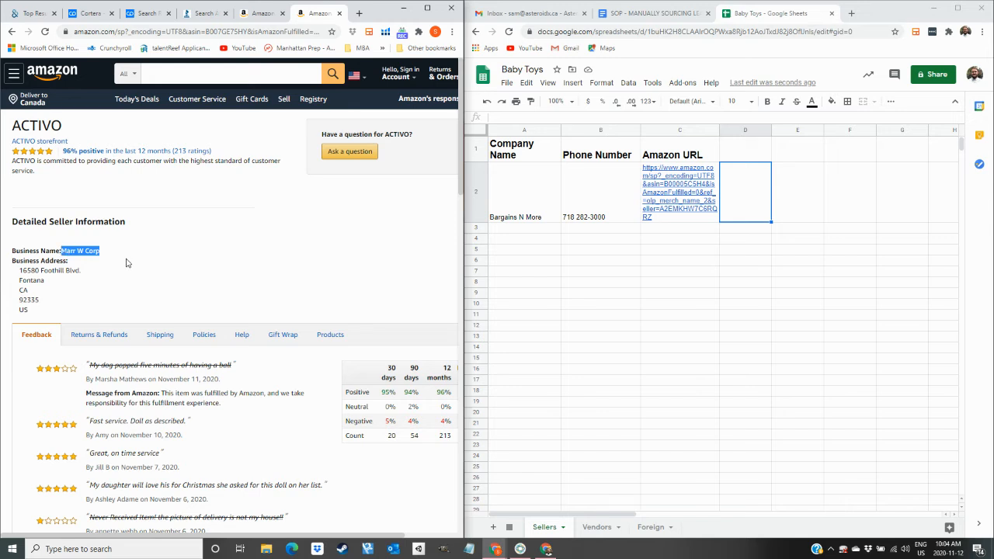
double_click(391, 434)
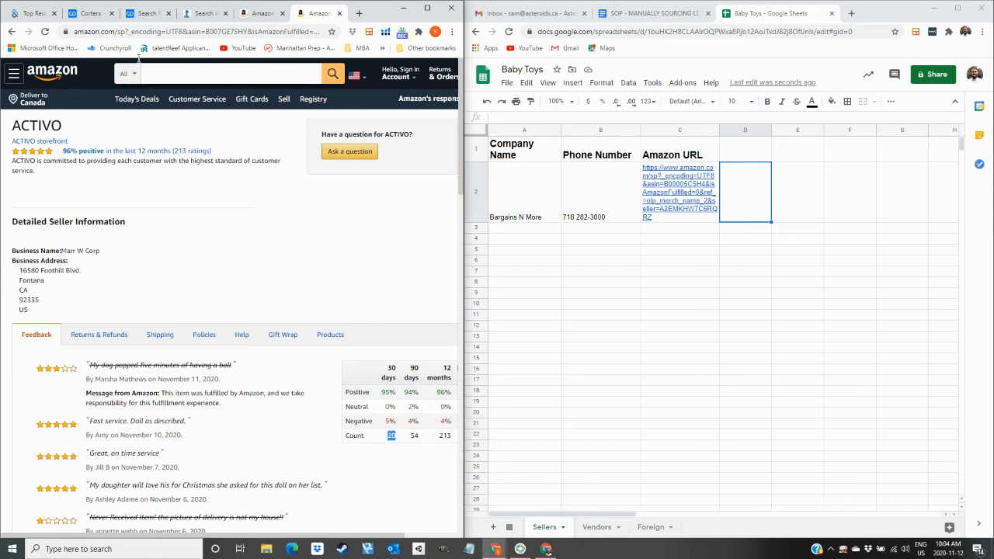
click(38, 13)
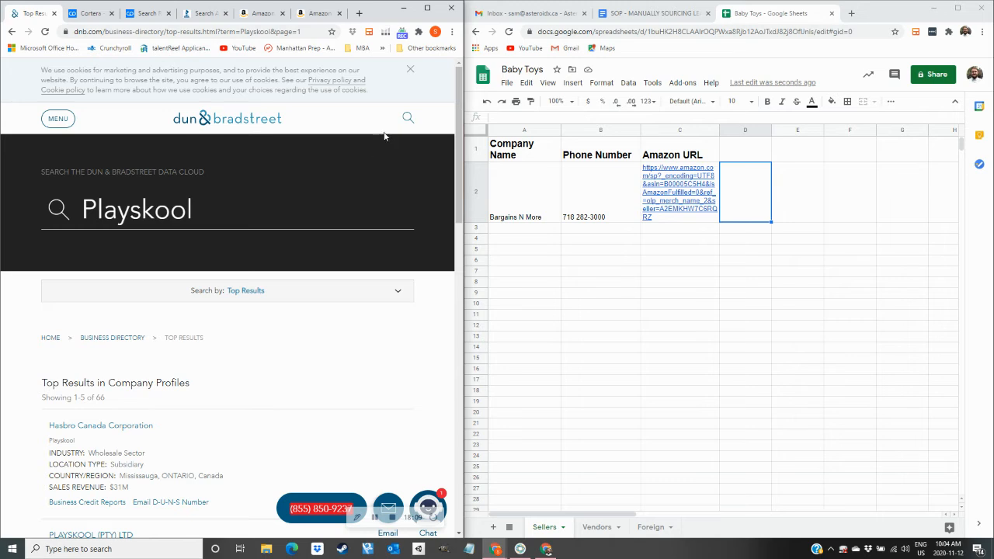
click(322, 203)
key(BackSpace)
key(BackSpace)
key(BackSpace)
key(BackSpace)
key(BackSpace)
key(BackSpace)
key(BackSpace)
key(BackSpace)
key(BackSpace)
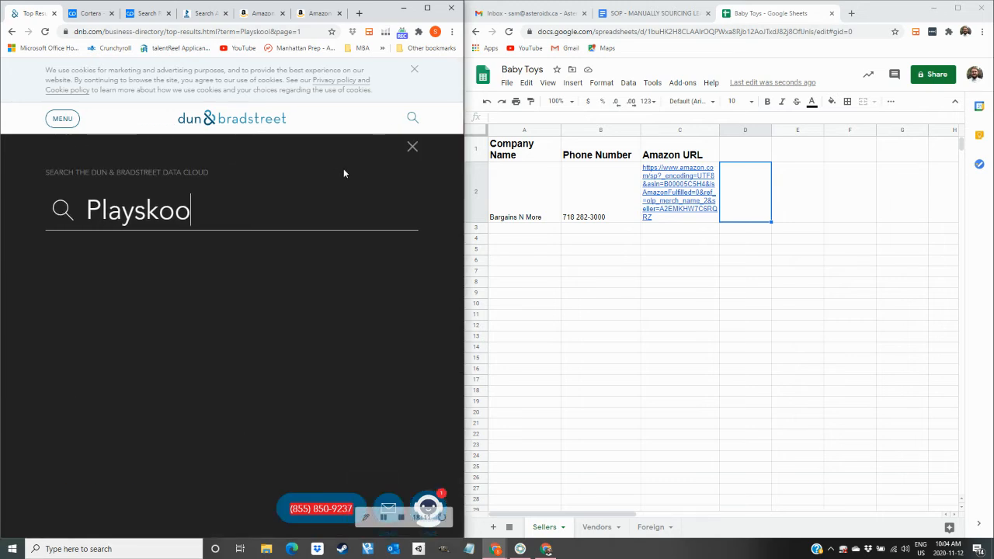
text(Marr W Corp)
key(Return)
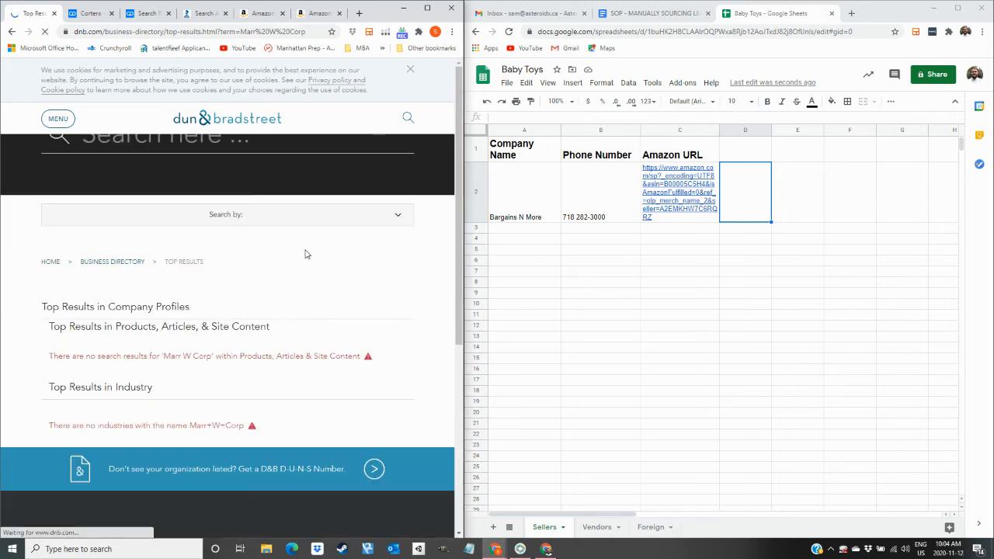
scroll(195, 294, down, 1)
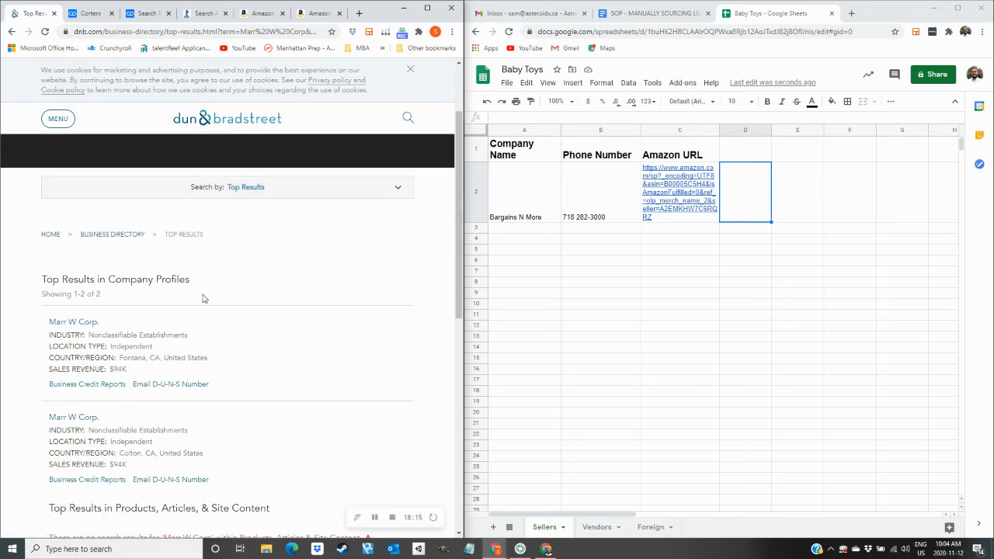
click(300, 5)
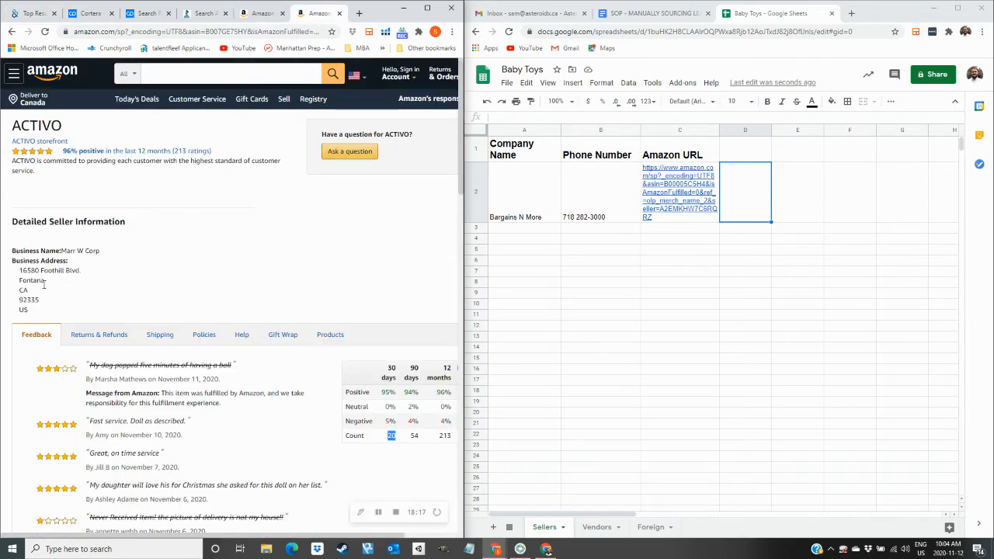
click(33, 15)
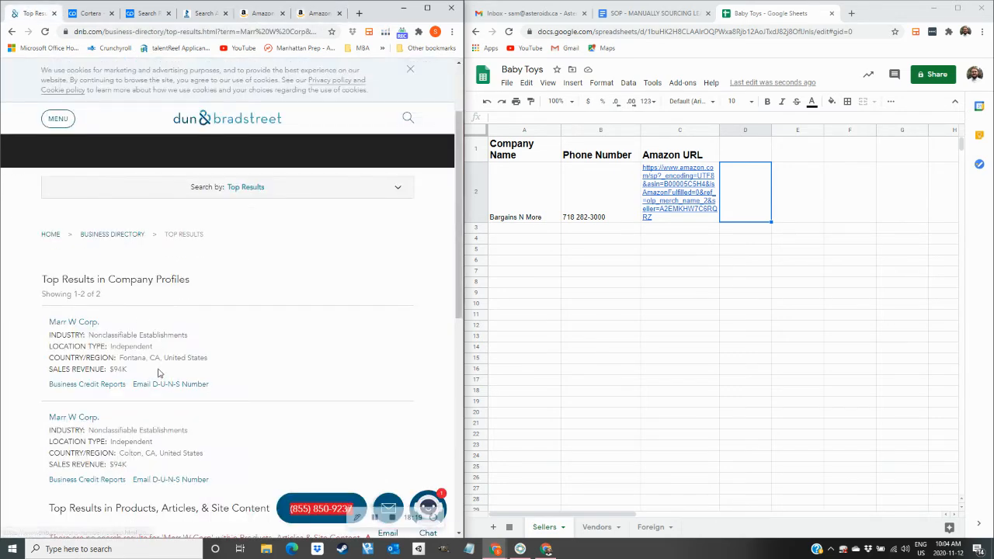
click(72, 326)
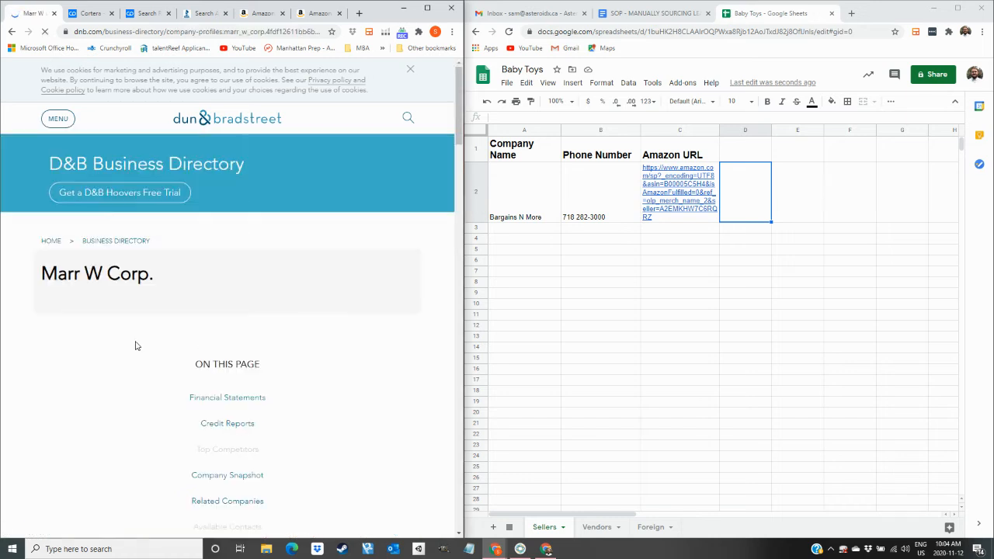
scroll(136, 344, down, 5)
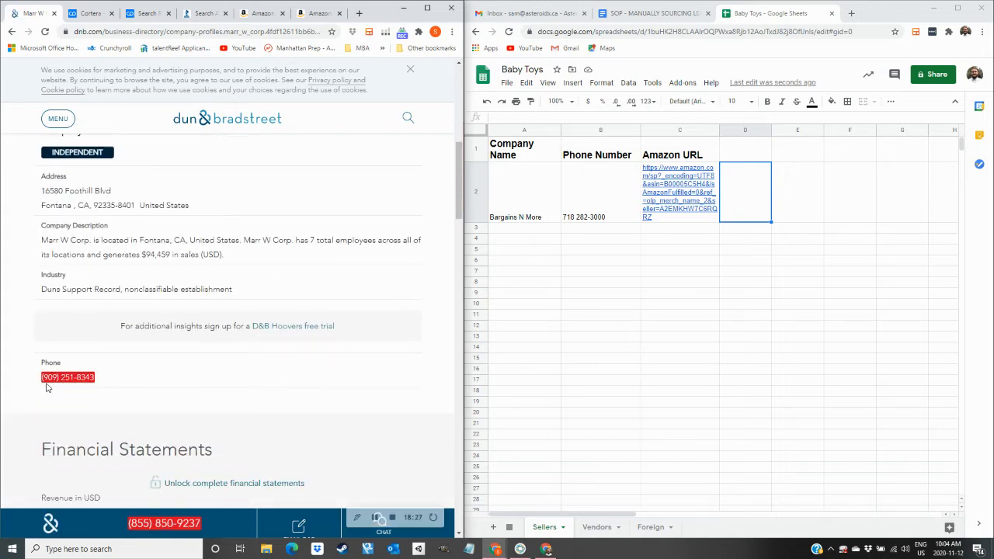
drag(98, 379, 46, 379)
key(ctrl+c)
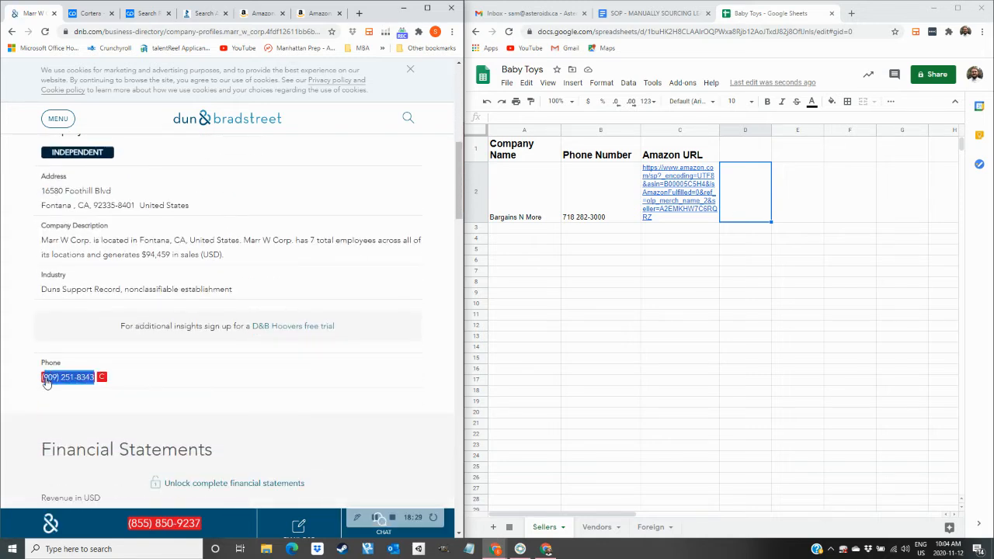
click(583, 232)
double_click(583, 232)
key(ctrl+v)
click(575, 227)
key(BackSpace)
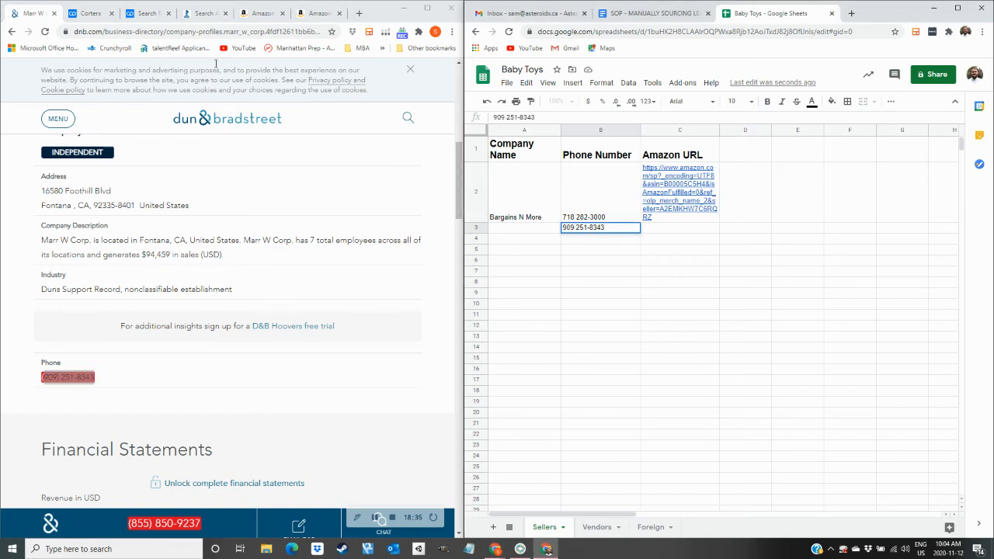
Return to ACTIVO's seller profile and copy the seller name ACTIVO.
scroll(177, 204, up, 4)
click(318, 13)
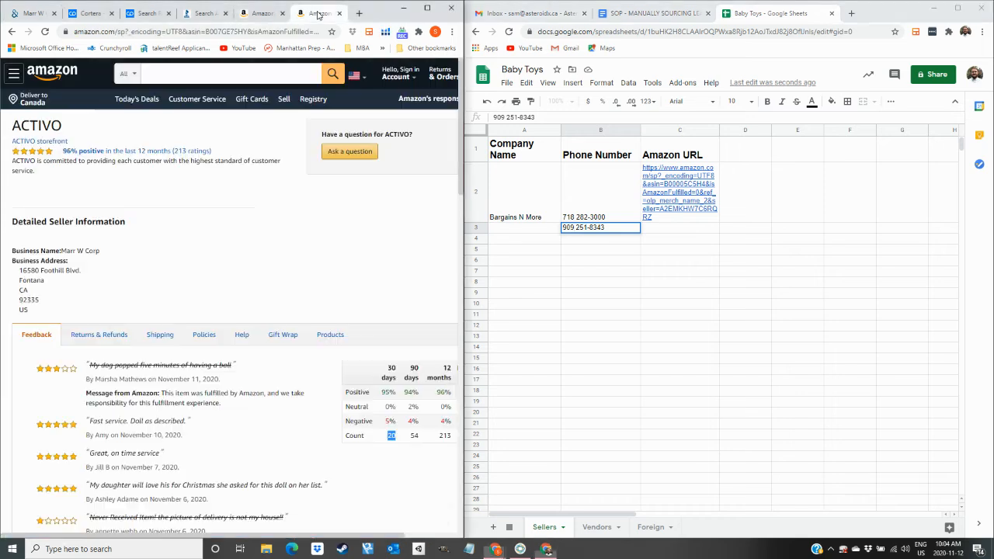
drag(63, 127, 16, 125)
key(ctrl+c)
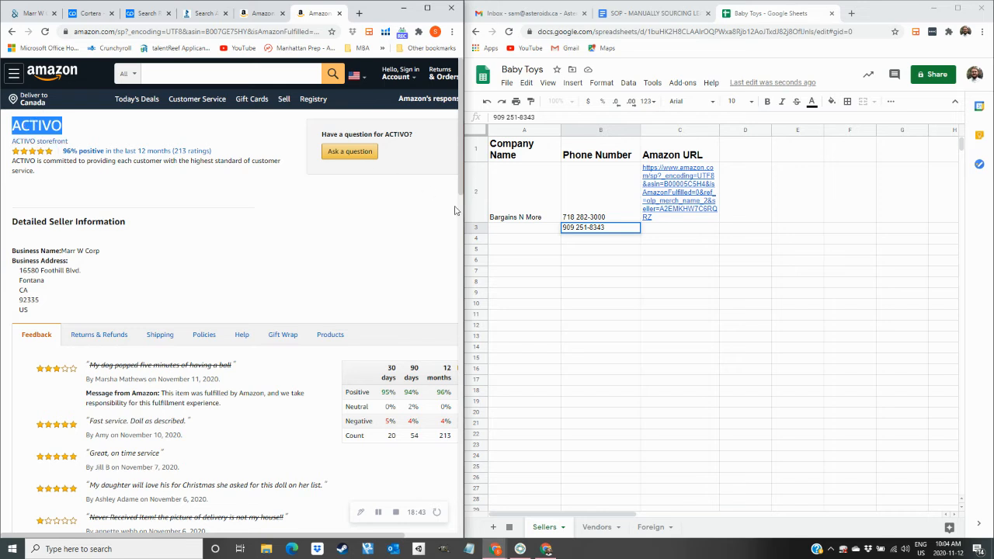
Enter 'ACTIVO (Marr W Corp)' in cell A3 of the Sellers sheet.
click(504, 229)
key(ctrl+v)
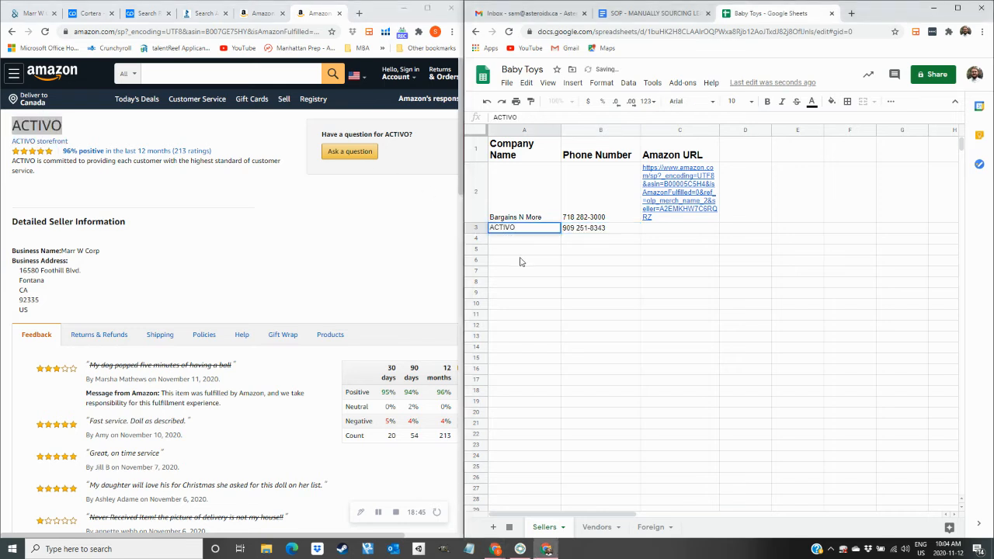
text(()
click(124, 264)
drag(97, 251, 73, 251)
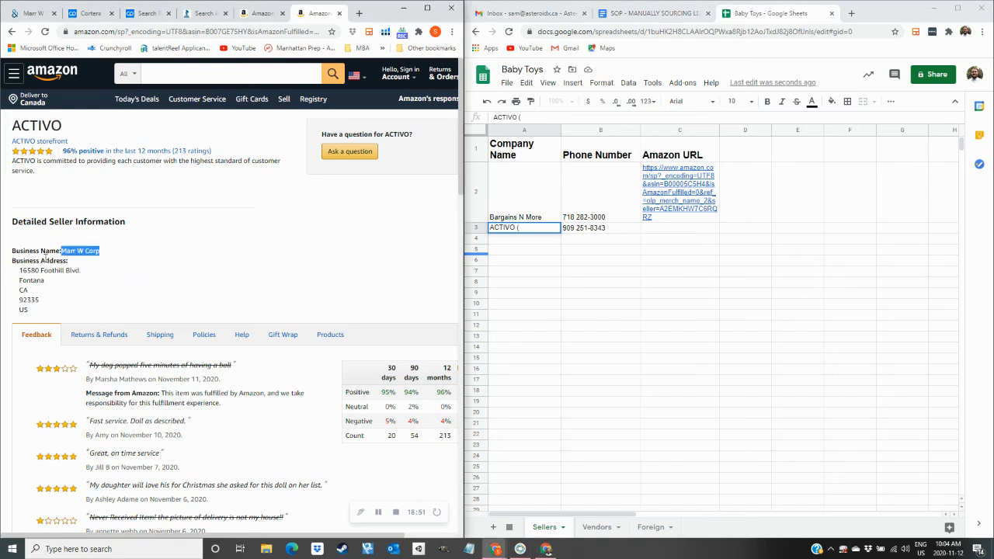
click(532, 226)
text(Marr W Corp)
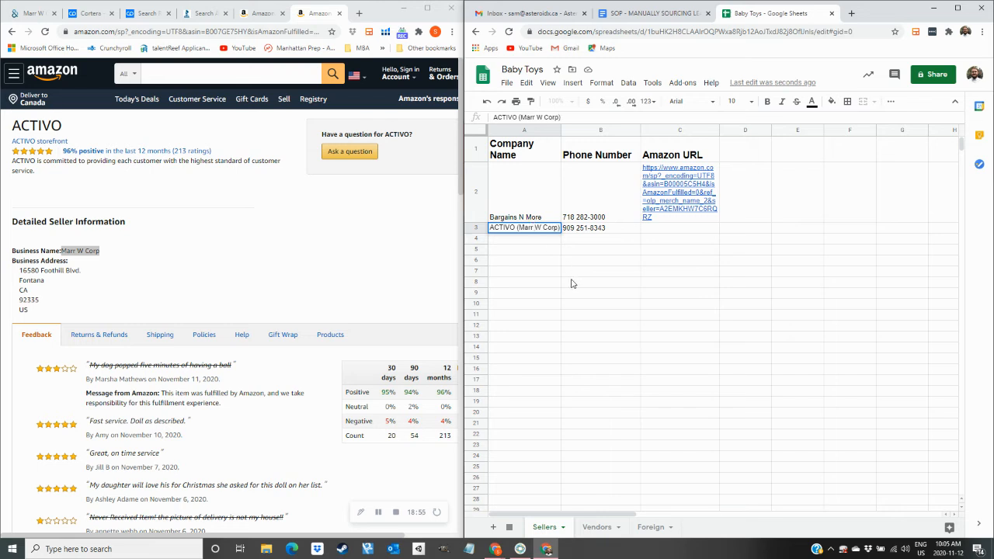
text())
key(Return)
click(519, 233)
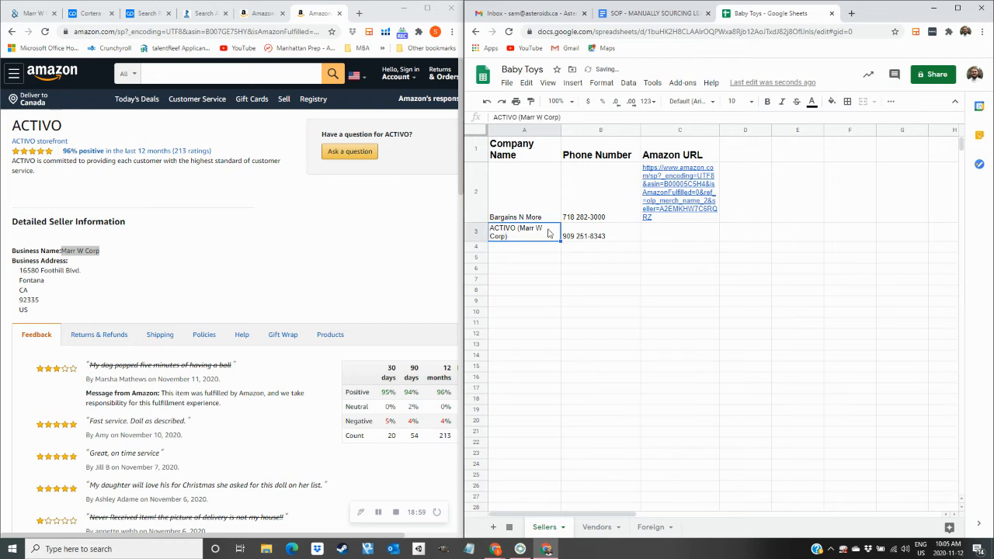
Paste ACTIVO's Amazon seller profile URL into the Amazon URL cell of row 3.
click(262, 33)
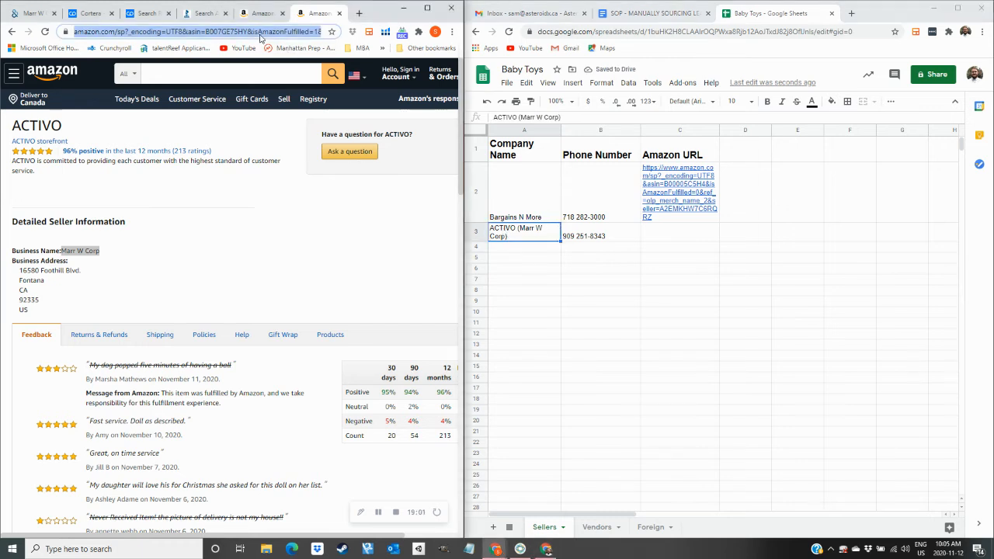
click(676, 237)
text(https://www.amazon.com/sp?_encoding=UTF8&asin=B007GE75HY&isAmazonFulfilled=1&ref_=olp_merch_name_1&seller=A3TJ5O6UYOHRVC)
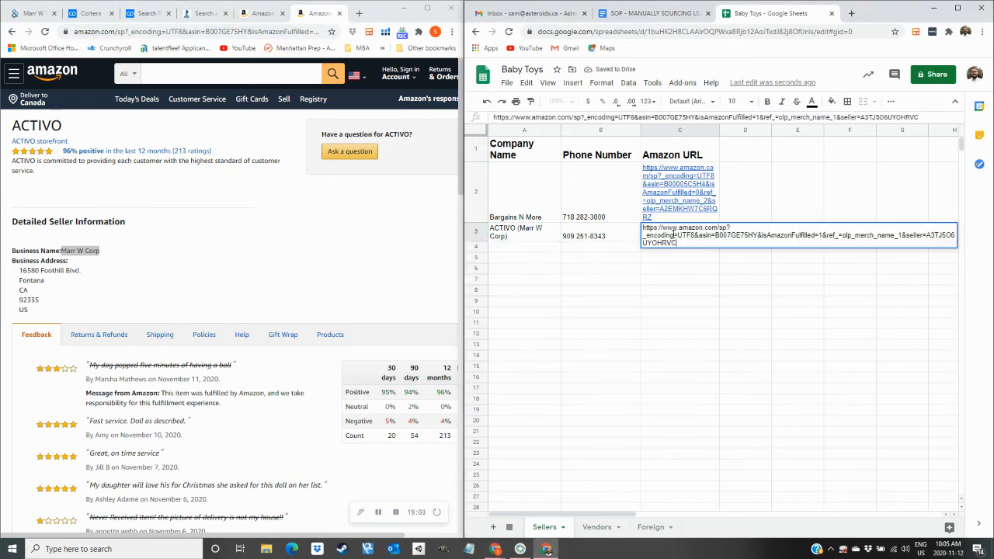
key(Tab)
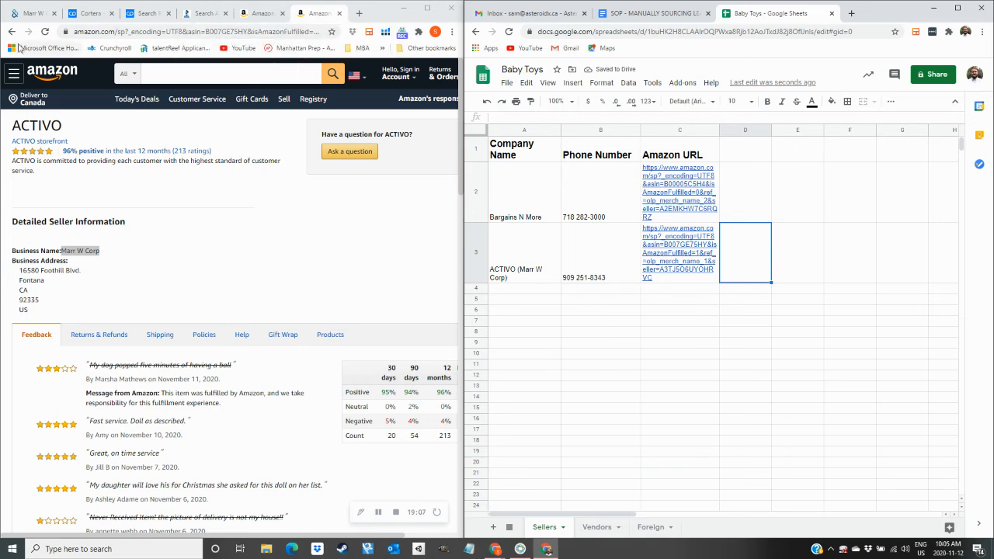
click(11, 31)
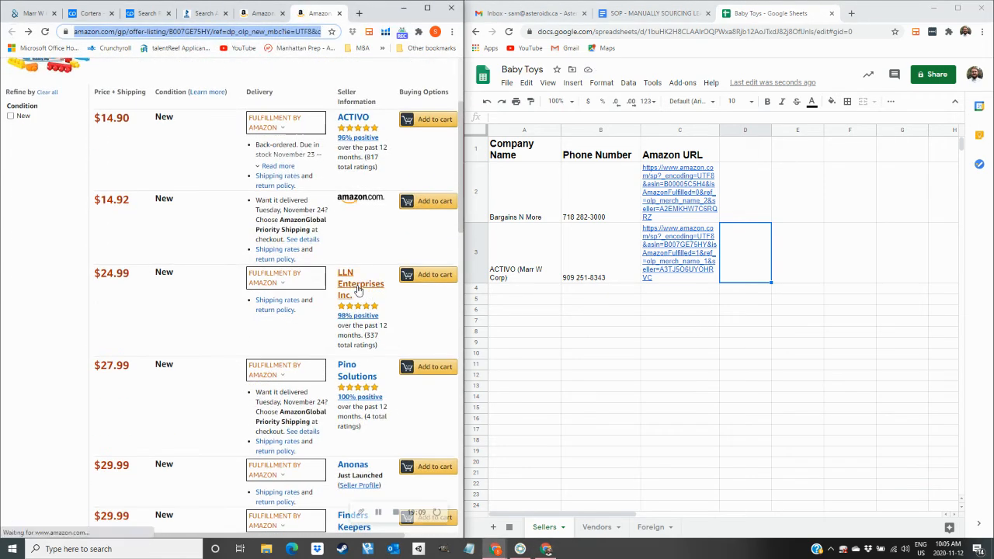
Open LLN Enterprises' profile in a new tab and check its customer service phone number.
right_click(358, 290)
click(383, 298)
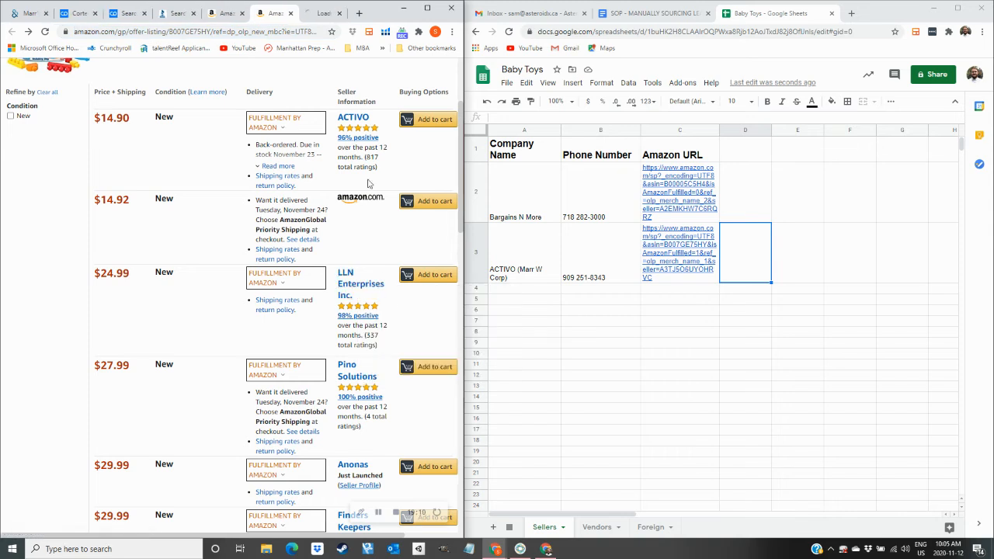
click(317, 14)
drag(399, 178, 455, 180)
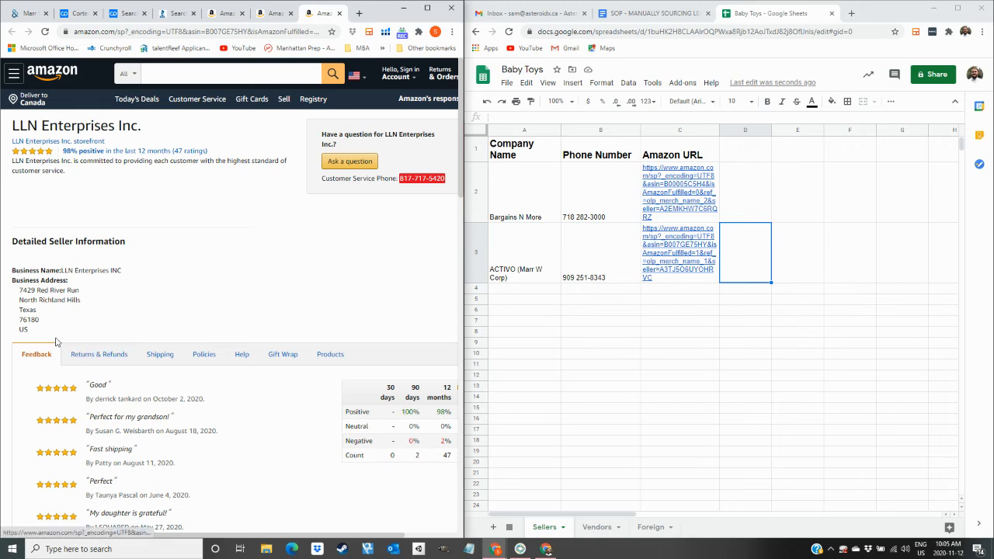
click(339, 14)
Review the Pino Solutions and Anonas seller profiles, then close them.
scroll(356, 233, down, 3)
click(356, 224)
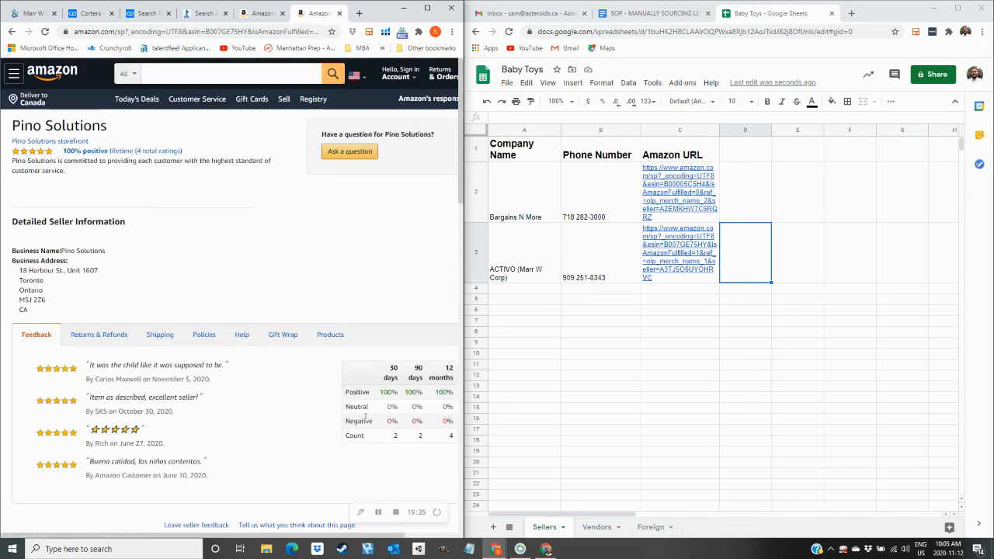
click(11, 31)
scroll(264, 247, down, 3)
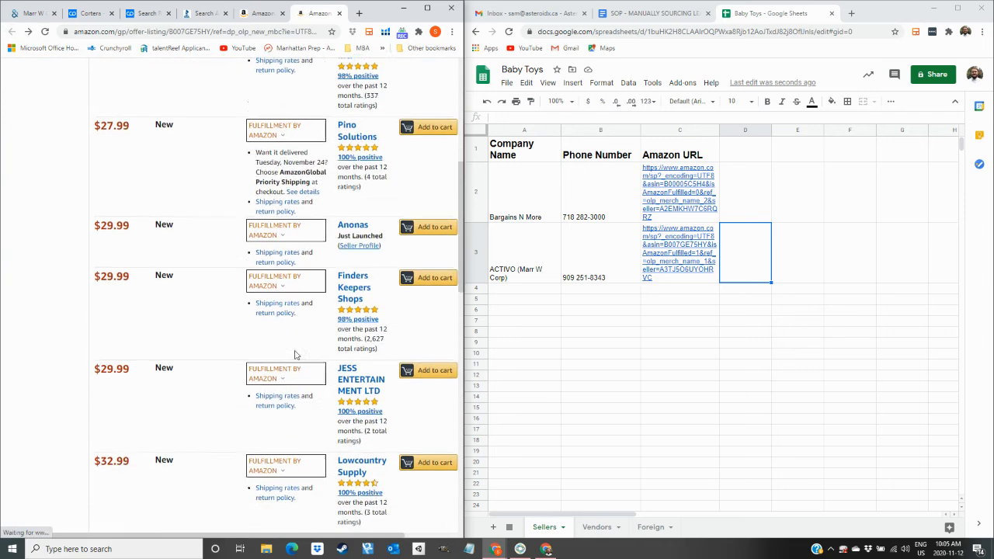
right_click(351, 157)
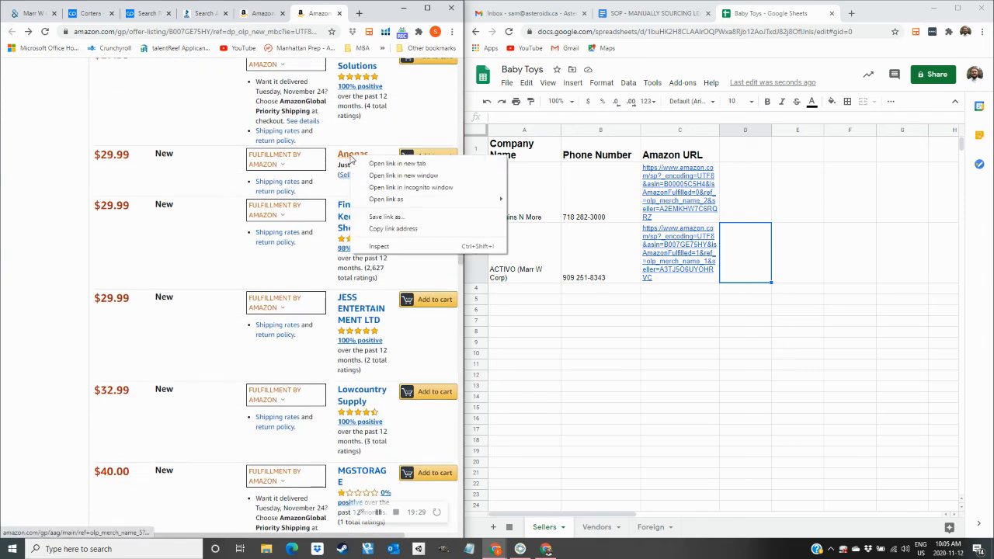
click(379, 165)
click(315, 13)
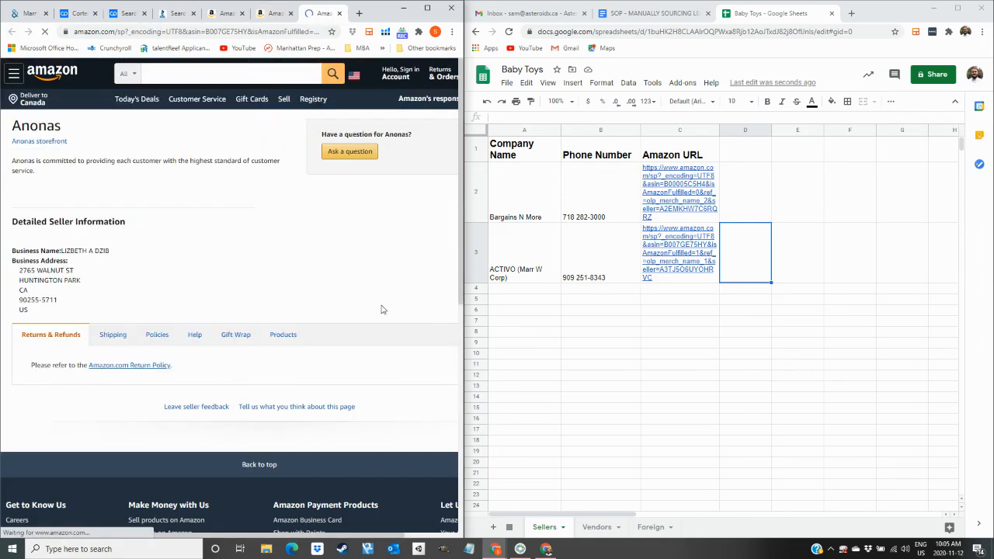
key(ctrl+w)
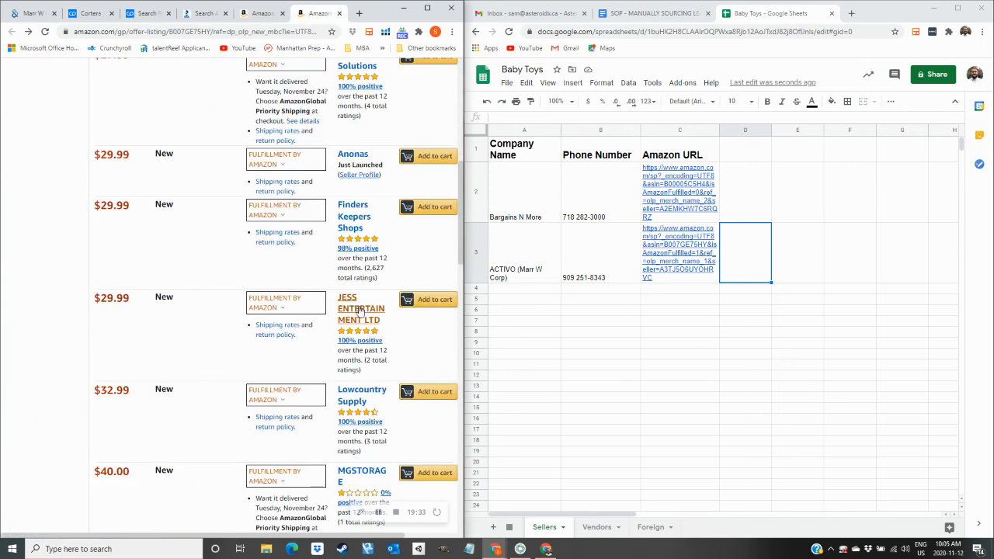
Check JESS ENTERTAINMENT LTD's UK address against the Foreign sheet, then close its profile.
right_click(357, 307)
click(386, 318)
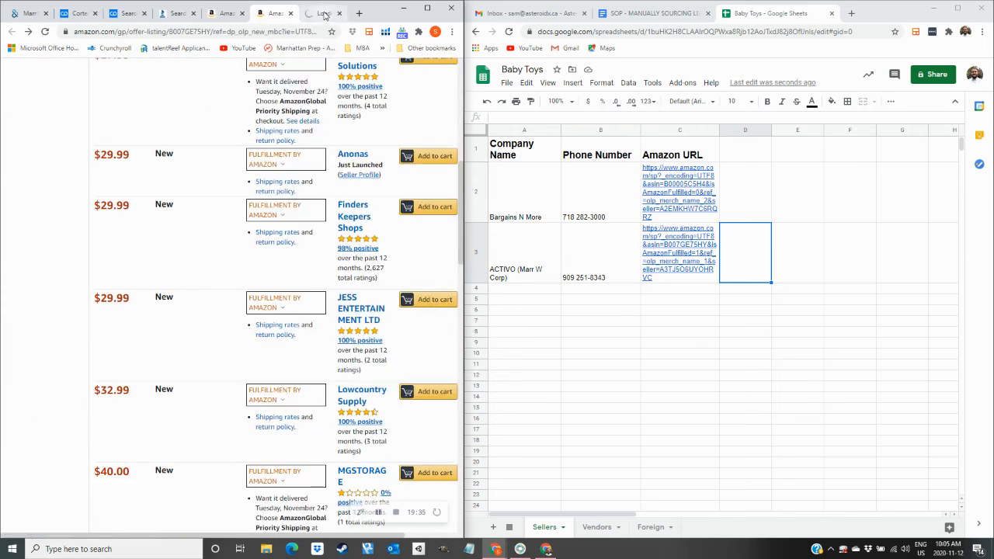
click(330, 13)
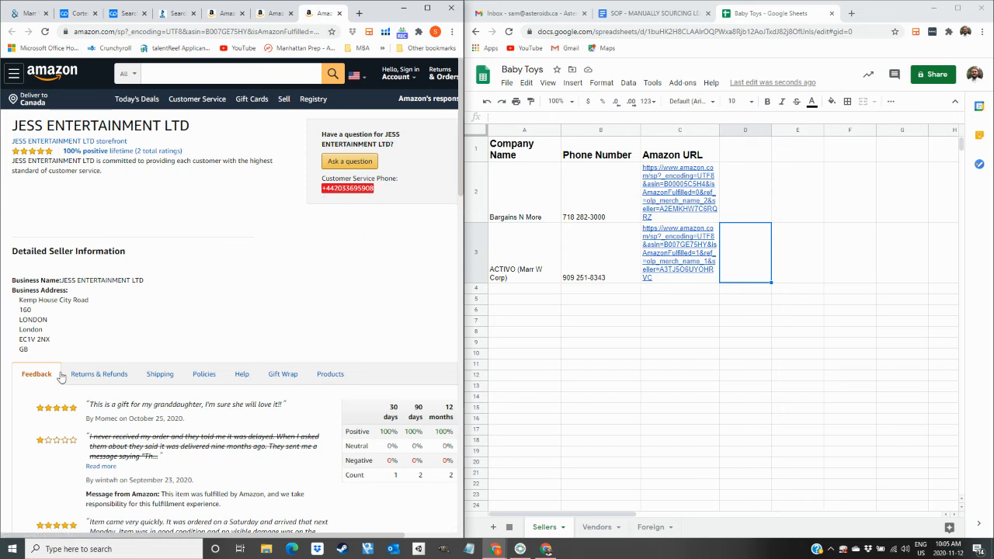
drag(27, 349, 20, 323)
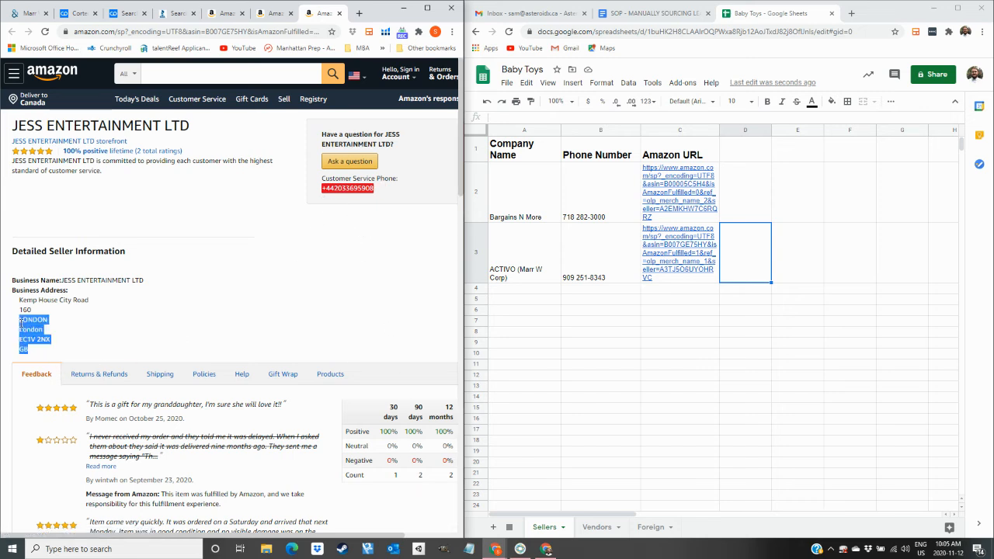
click(31, 351)
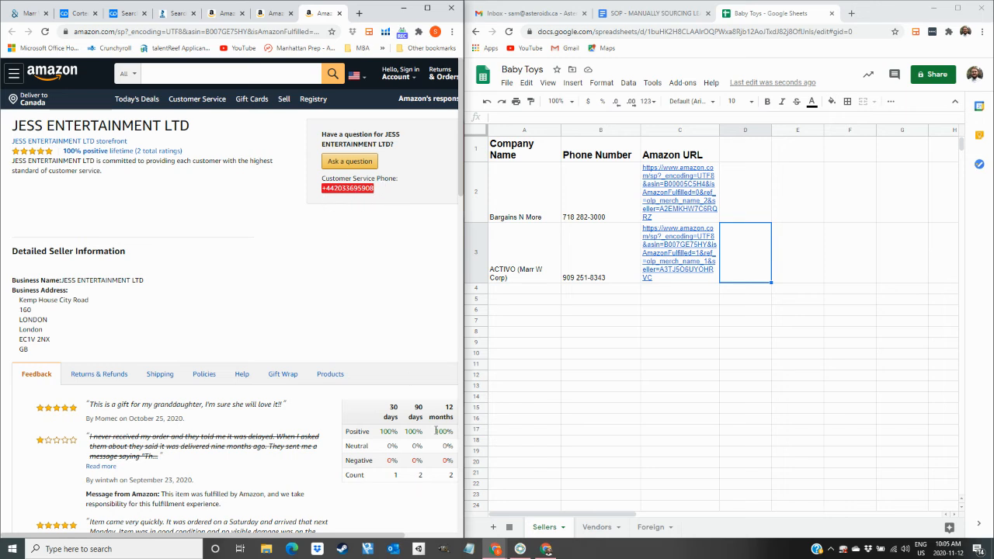
click(645, 528)
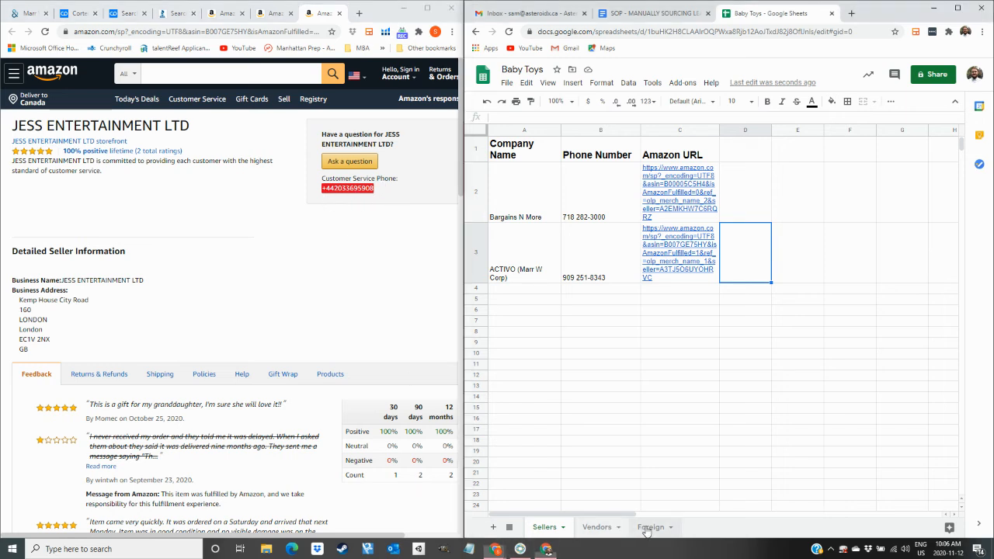
drag(400, 475, 386, 483)
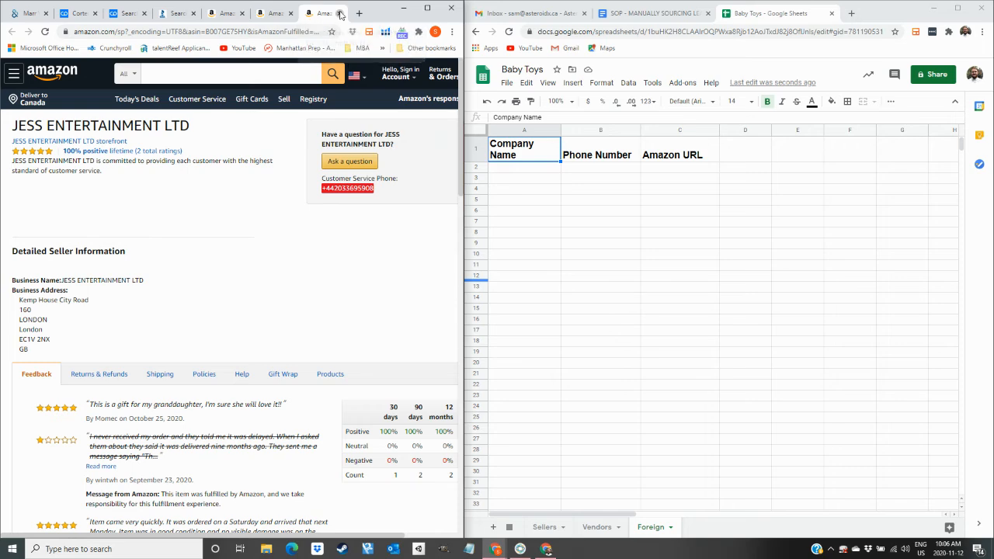
click(339, 13)
right_click(359, 289)
click(397, 292)
click(541, 527)
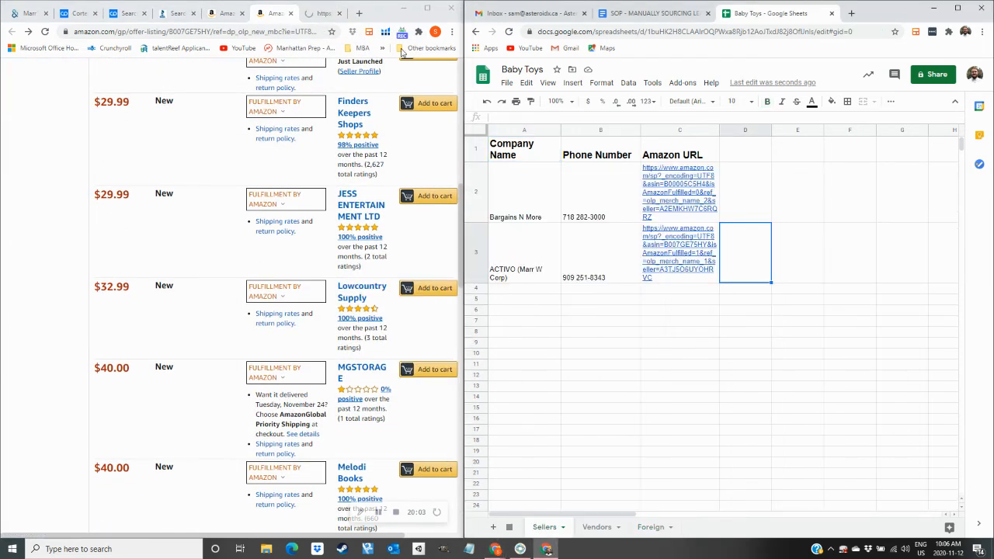
click(322, 13)
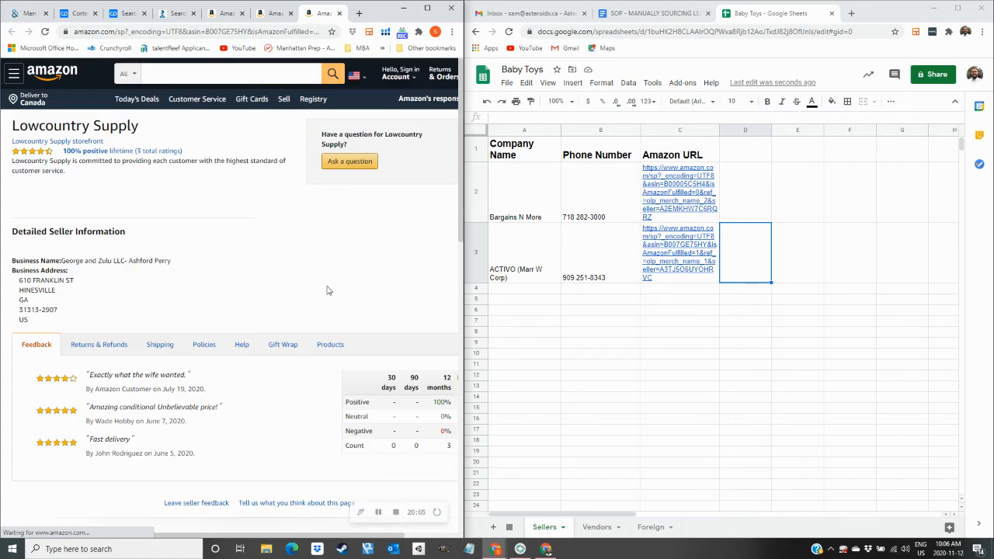
click(339, 13)
click(362, 369)
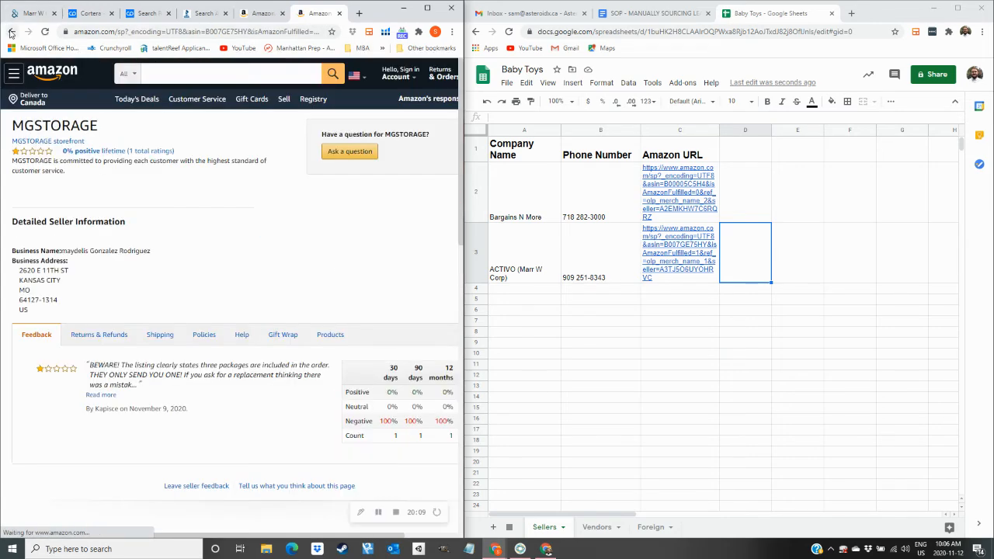
click(12, 31)
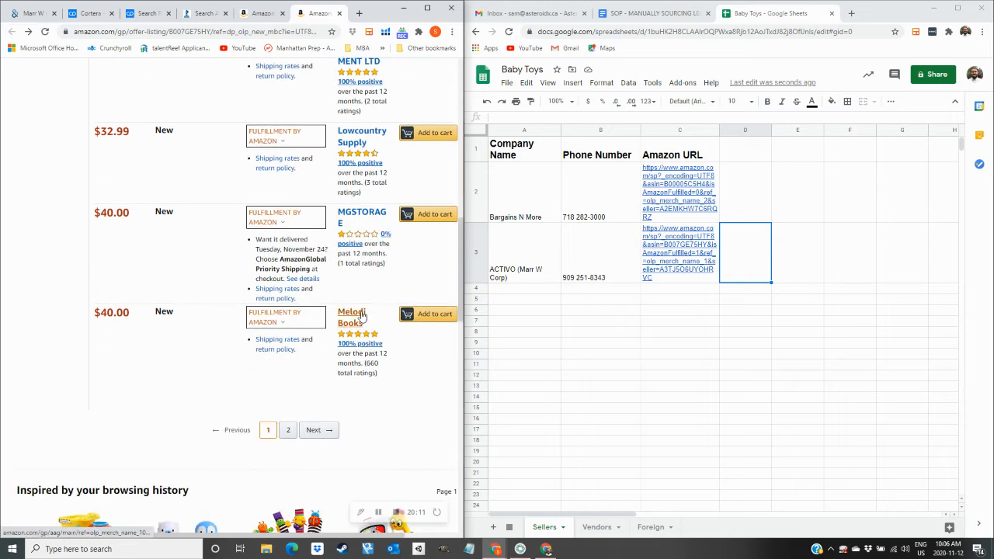
click(362, 314)
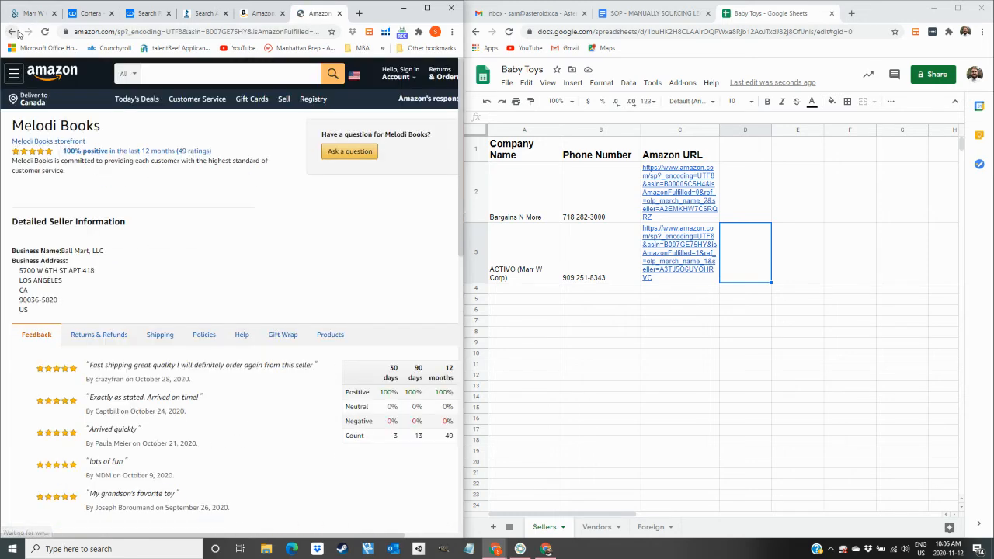
click(13, 32)
Check BookAndBeyond on page 2 of the sellers, then close its profile and the listing.
click(289, 431)
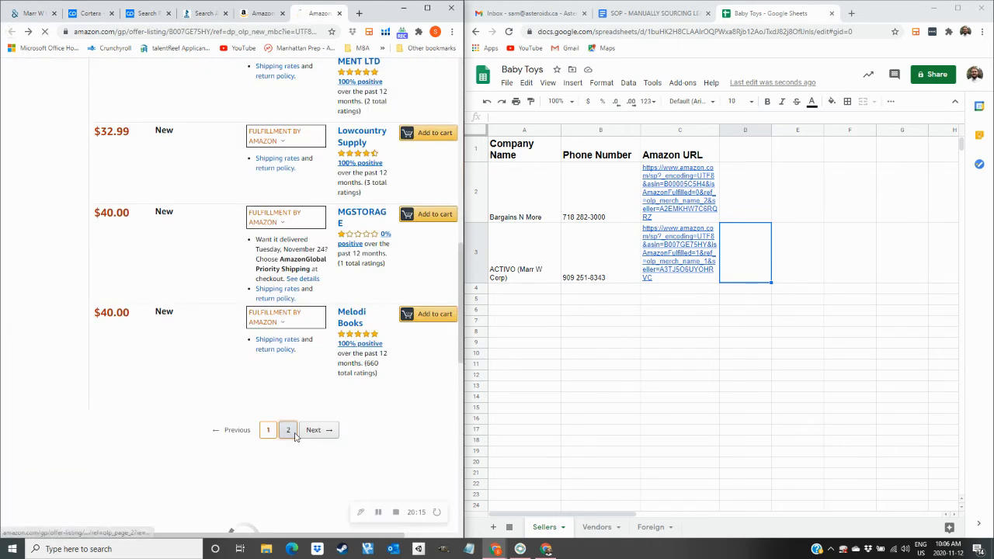
right_click(384, 276)
click(408, 287)
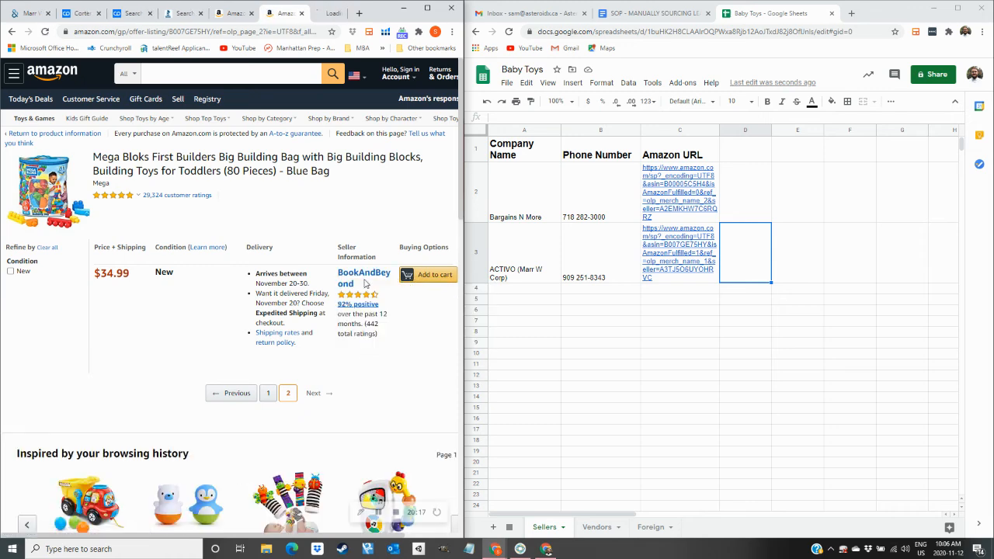
click(308, 14)
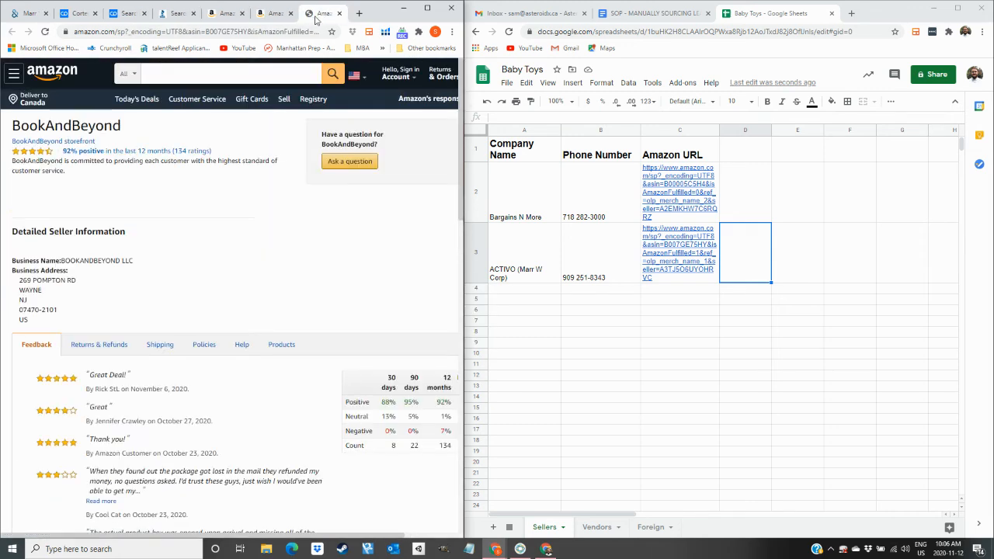
click(340, 12)
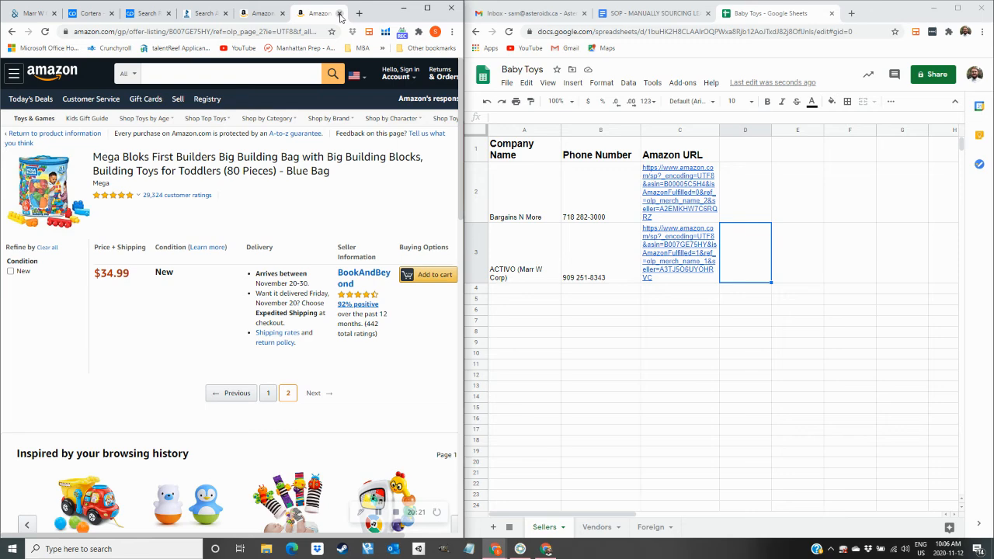
click(339, 12)
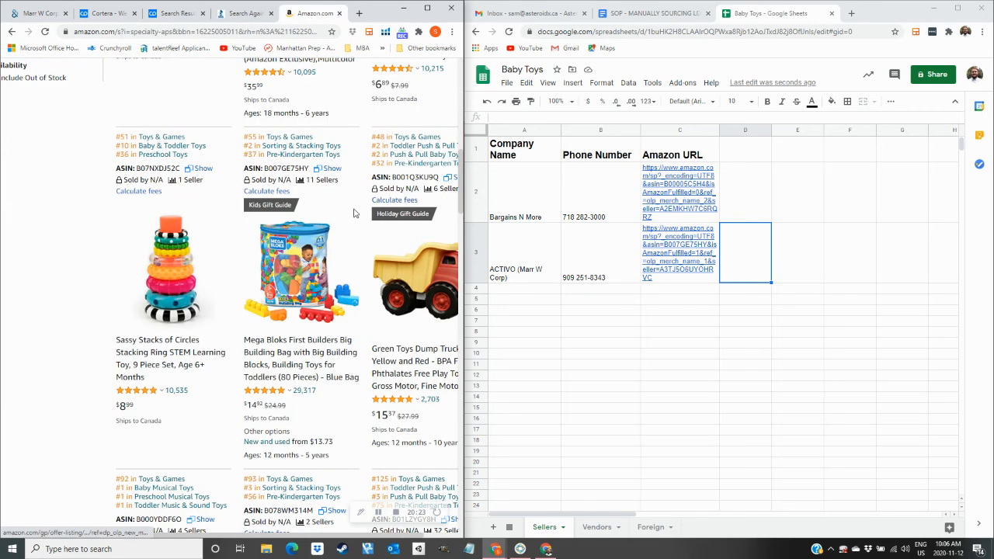
Open the dump truck's seller list and check the Beachwalk seller page.
click(442, 195)
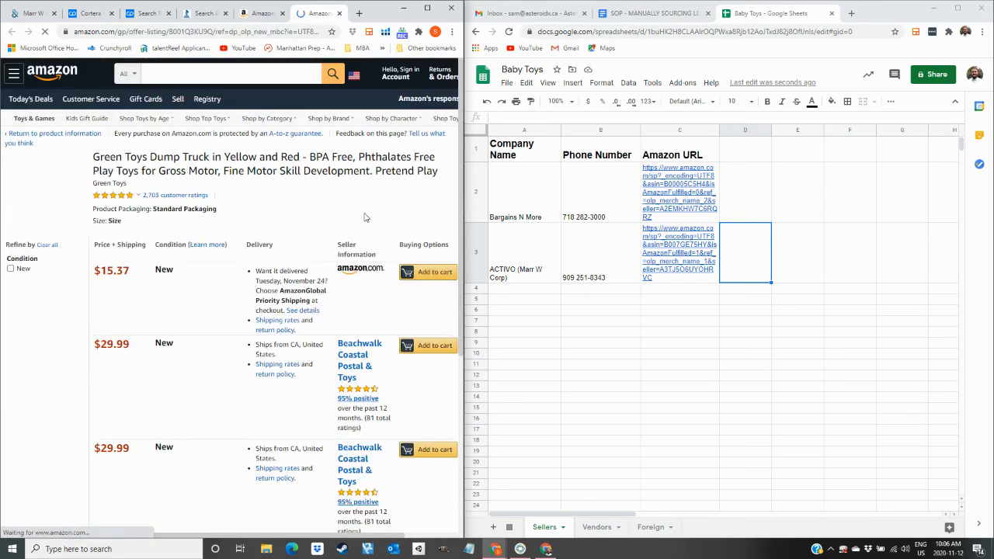
scroll(357, 308, down, 1)
right_click(356, 304)
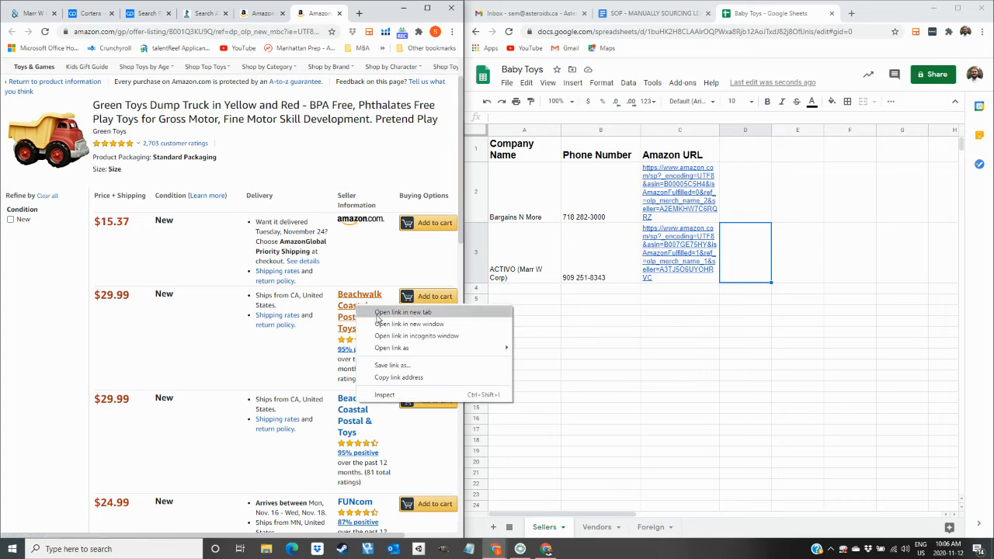
click(379, 314)
click(322, 12)
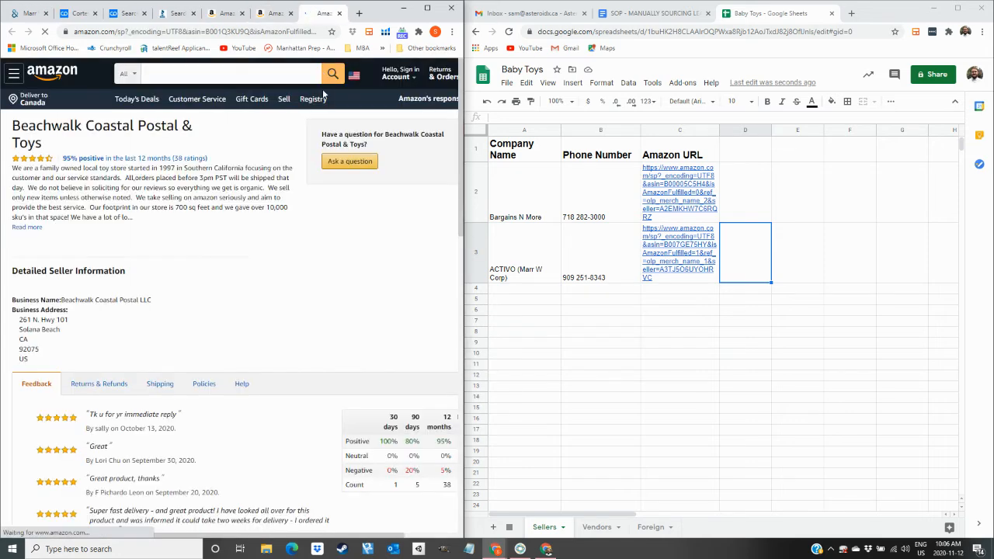
click(339, 14)
scroll(354, 264, down, 2)
right_click(353, 264)
click(399, 267)
click(323, 14)
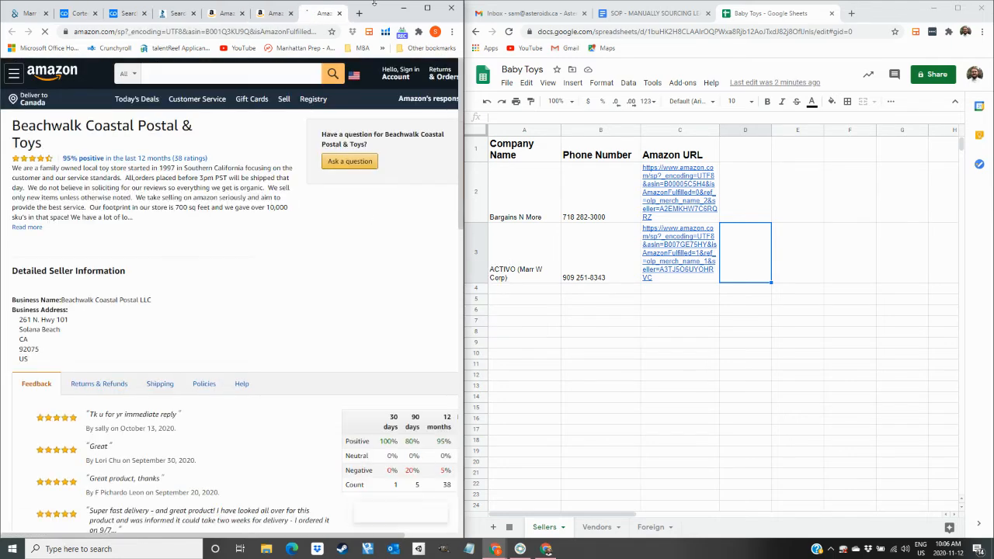
click(340, 13)
scroll(345, 221, down, 3)
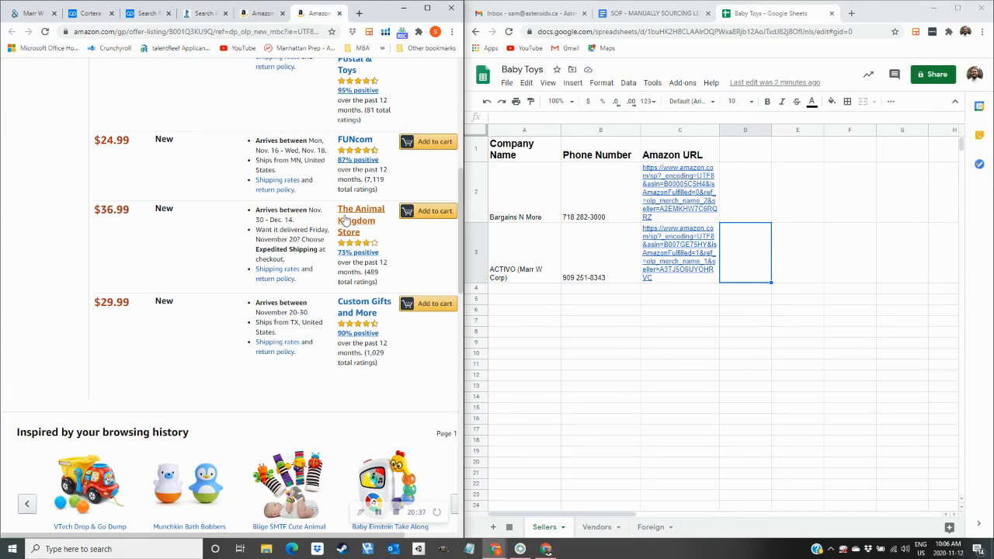
scroll(356, 158, up, 1)
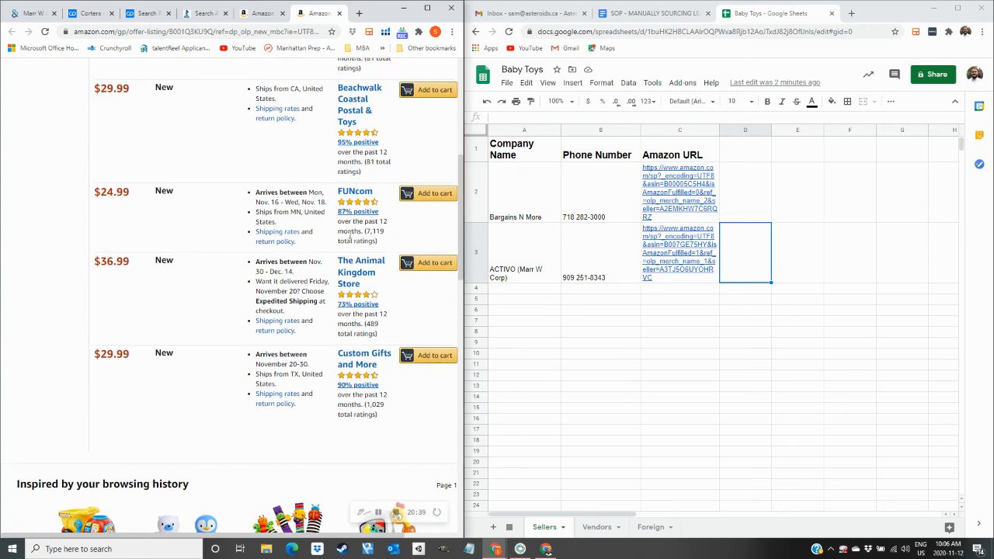
right_click(355, 277)
click(389, 284)
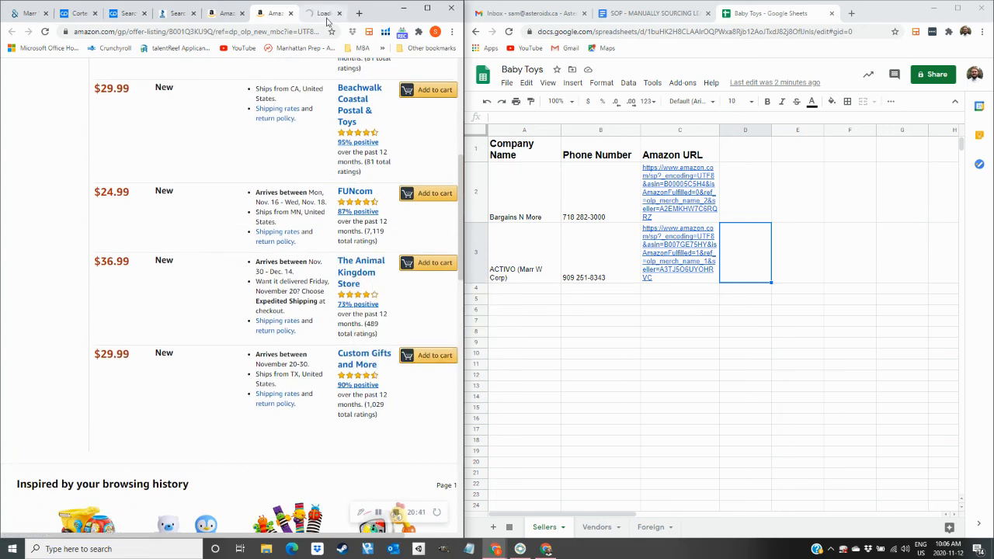
click(327, 20)
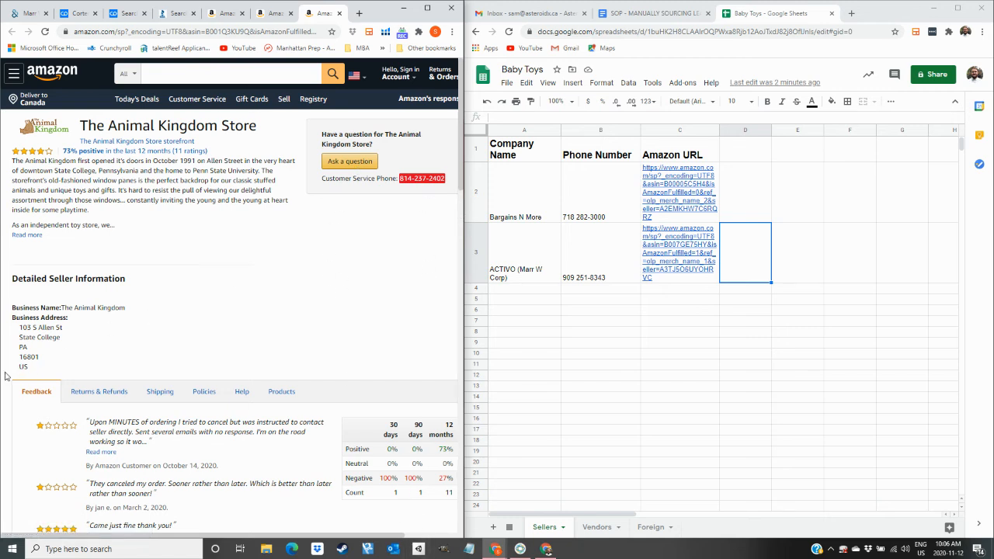
drag(29, 357, 27, 365)
drag(75, 310, 111, 317)
click(87, 308)
Fill A4–C4 with The Animal Kingdom Store's name, customer service phone and seller page URL.
triple_click(122, 125)
key(ctrl+c)
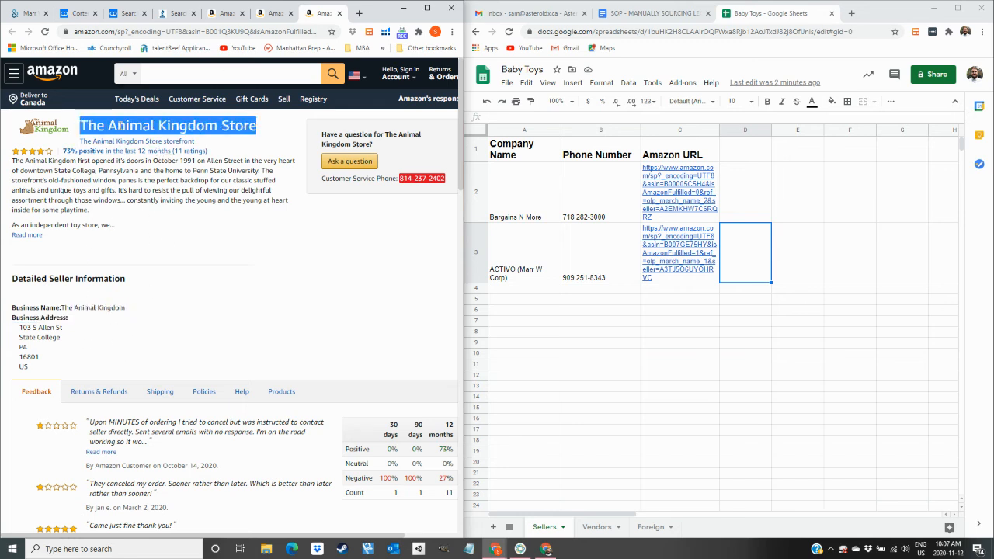
click(501, 294)
key(ctrl+v)
click(448, 186)
drag(448, 186, 402, 190)
key(ctrl+c)
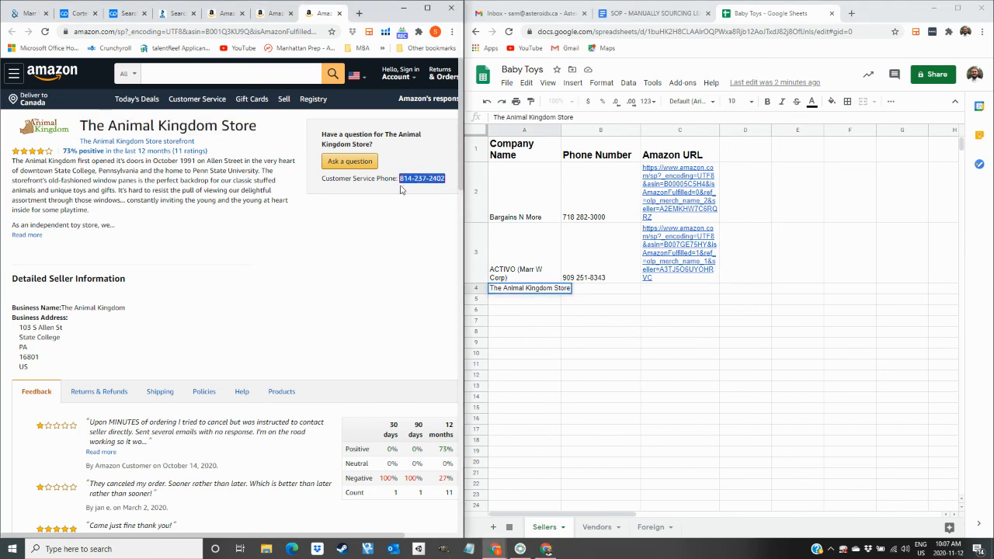
click(599, 292)
key(ctrl+v)
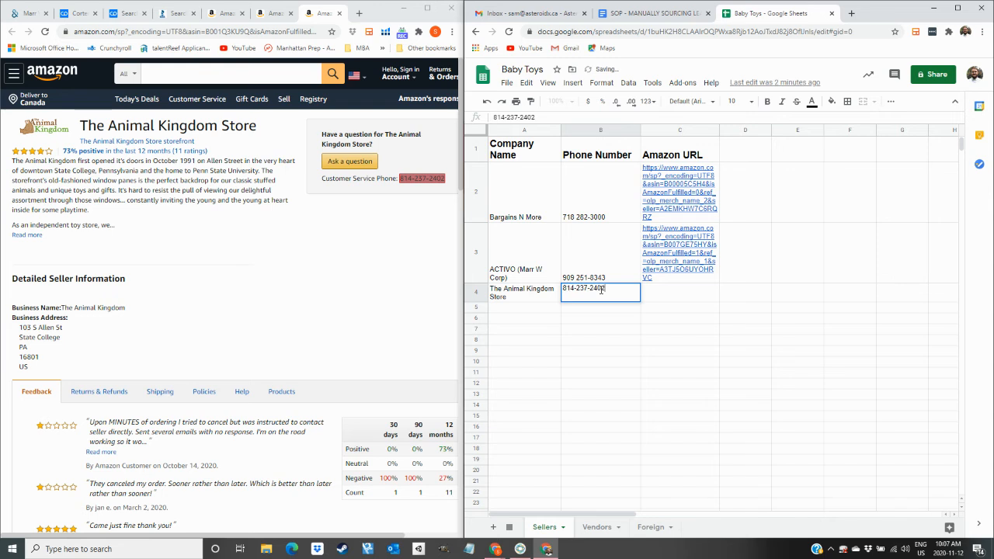
key(Tab)
click(244, 35)
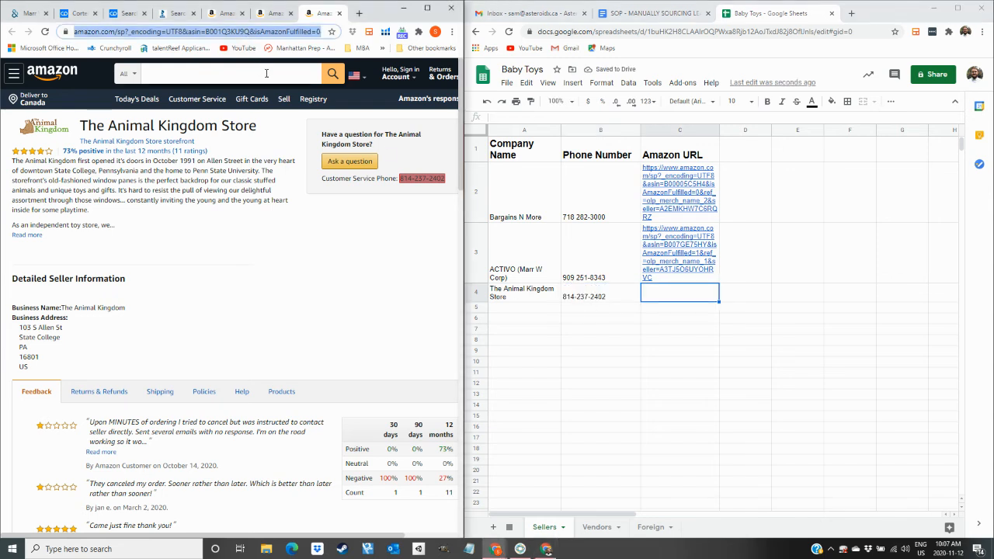
click(704, 294)
text(https://www.amazon.com/sp?_encoding=UTF8&asin=B001Q3KU9Q&isAmazonFulfilled=0&ref_=olp_merch_name_5&seller=A3RYYHRJOHRWJZ)
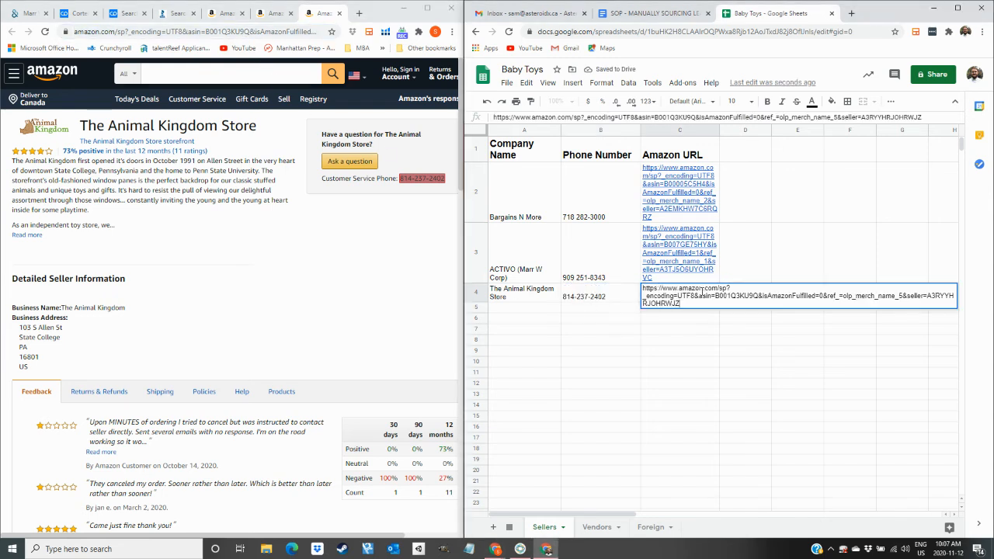
key(Tab)
Close The Animal Kingdom page and open Custom Gifts and More's seller page in a new tab.
click(344, 14)
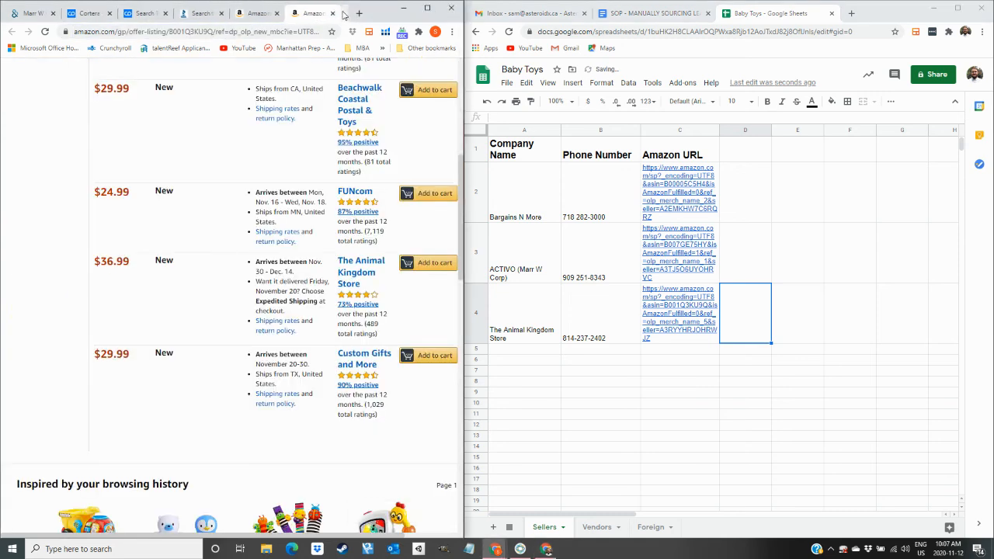
right_click(361, 354)
click(384, 360)
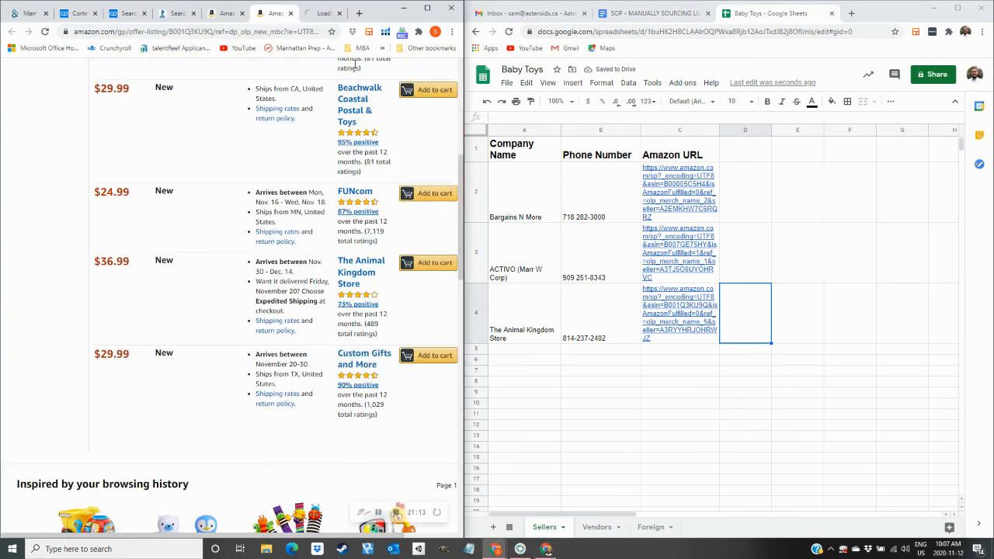
click(322, 13)
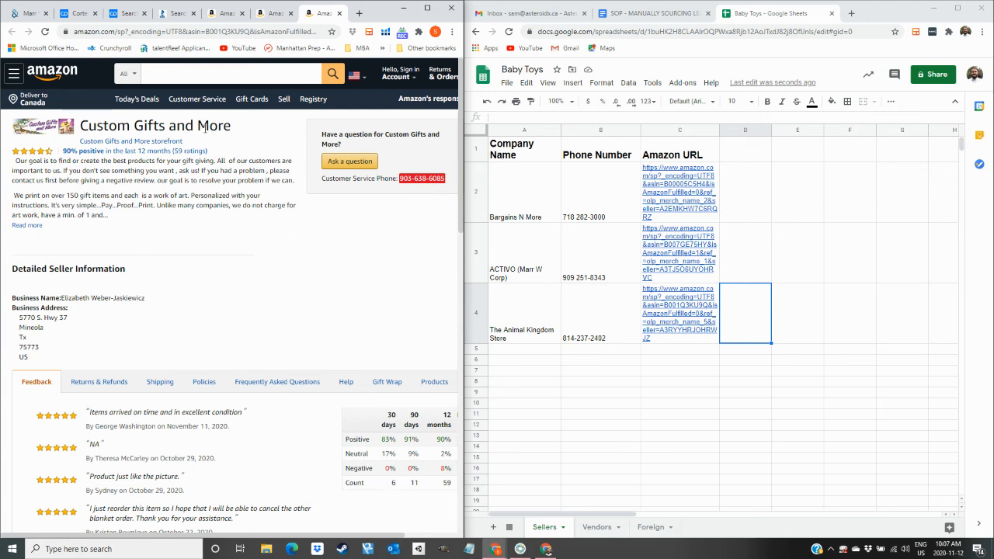
Enter Custom Gifts and More's name, phone and seller URL into A5–C5, then close its page.
drag(226, 127, 80, 125)
key(ctrl+c)
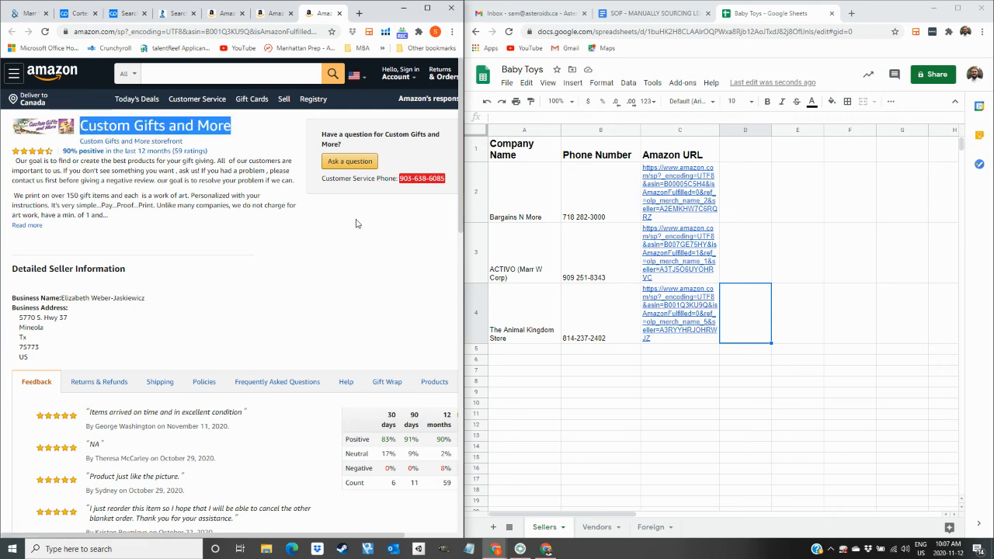
click(527, 351)
key(ctrl+v)
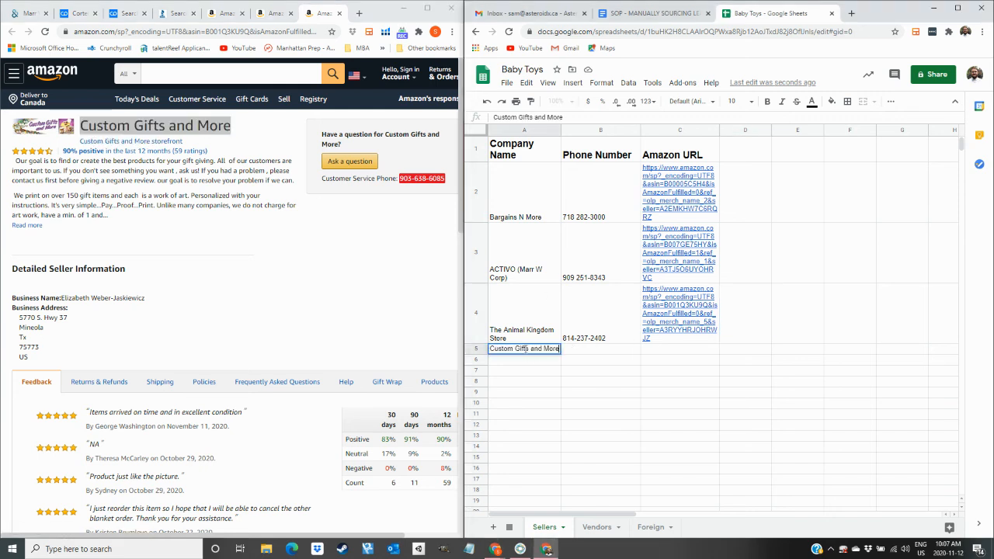
key(Tab)
drag(445, 180, 399, 181)
key(ctrl+c)
click(635, 353)
key(ctrl+v)
key(Tab)
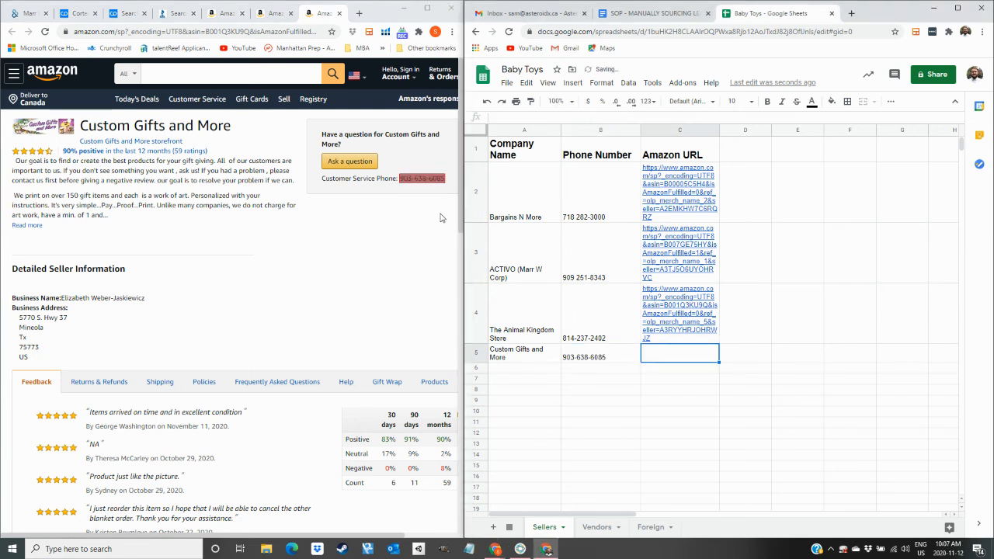
click(303, 33)
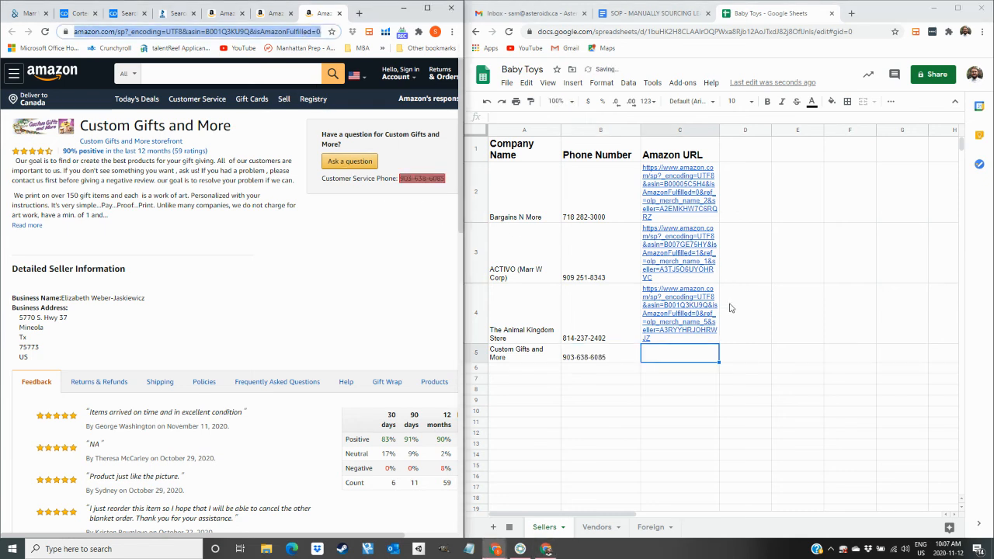
click(645, 355)
text(https://www.amazon.com/sp?_encoding=UTF8&asin=B001Q3KU9Q&isAmazonFulfilled=0&ref_=olp_merch_name_6&seller=A1XNQU1HLDY87V)
key(Tab)
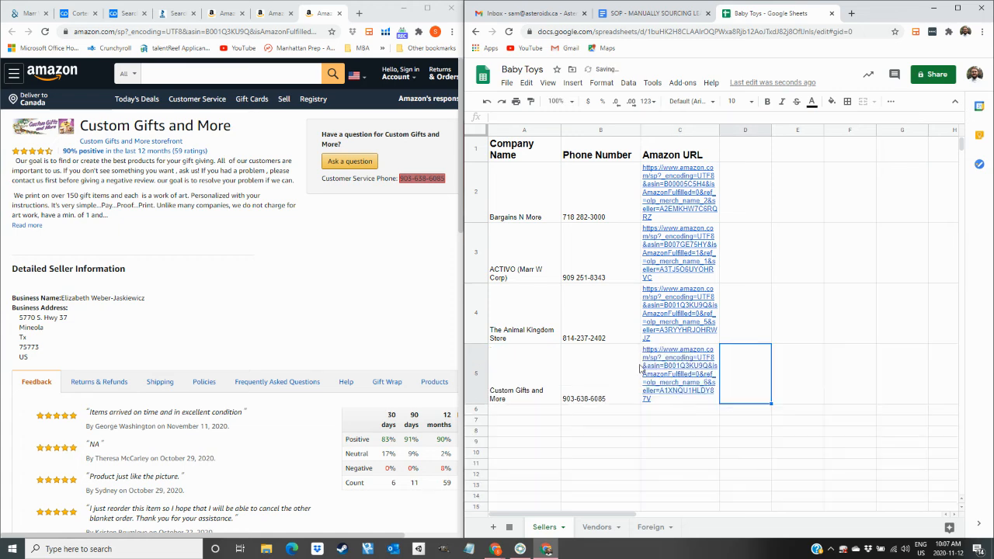
click(338, 14)
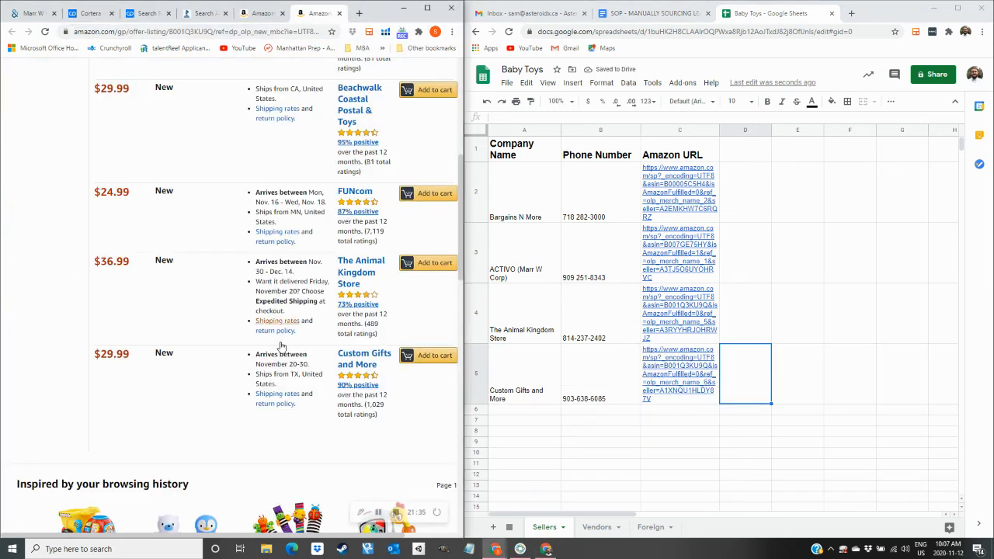
Close the dump truck listing and open the Baby Einstein toy's list of sellers.
click(340, 14)
scroll(297, 329, down, 3)
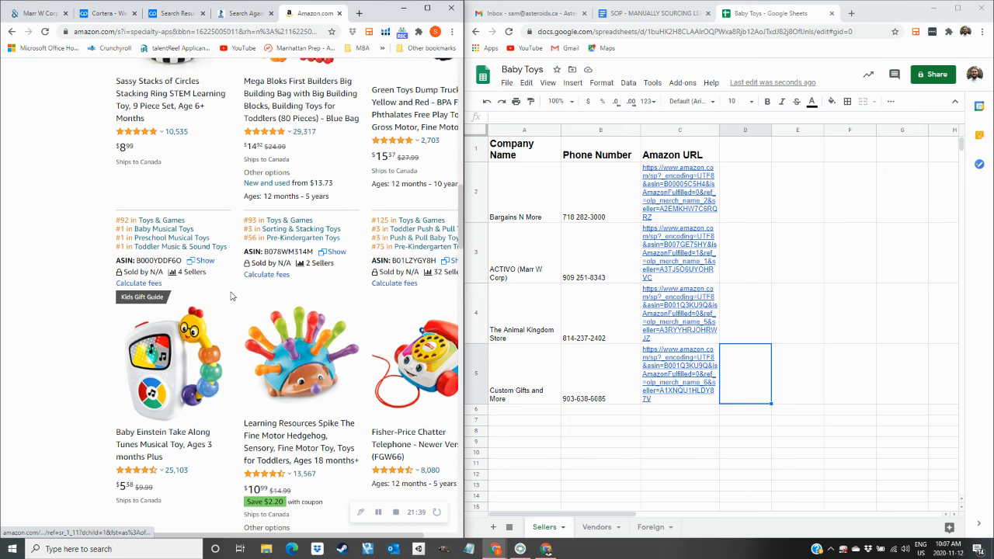
click(195, 272)
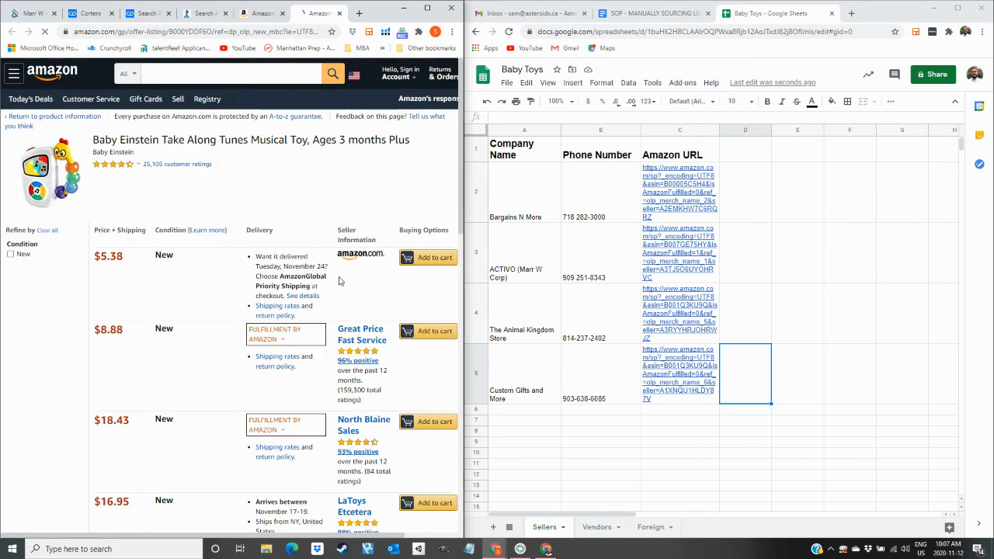
scroll(338, 281, down, 1)
Check the Great Price Fast Service and North Blaine Sales seller pages, closing each.
right_click(353, 225)
click(380, 230)
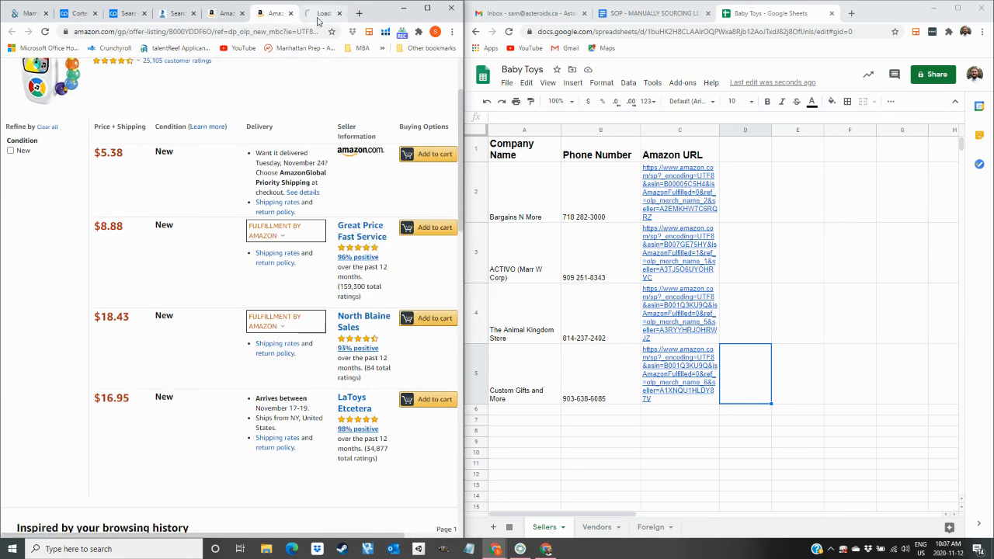
click(318, 16)
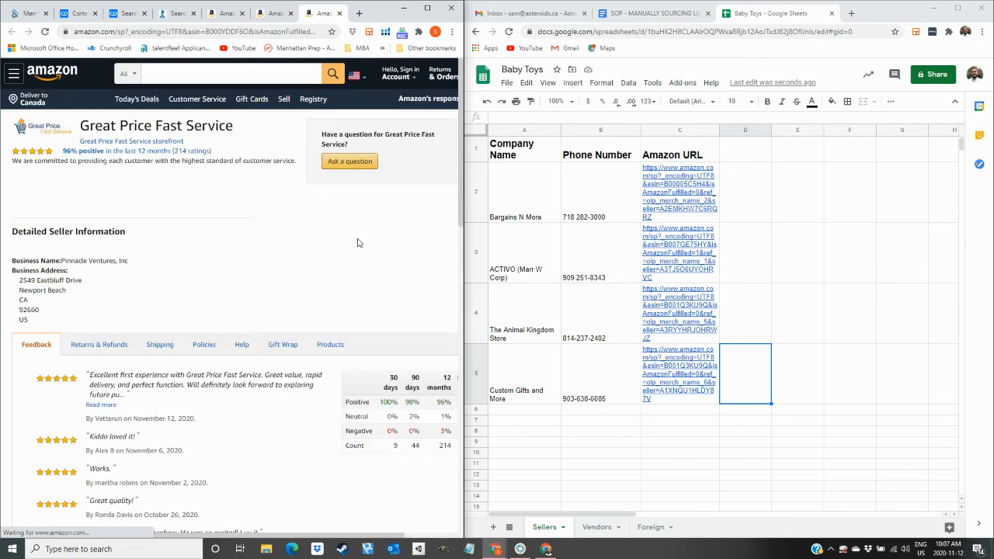
click(339, 13)
right_click(353, 321)
click(380, 325)
click(320, 14)
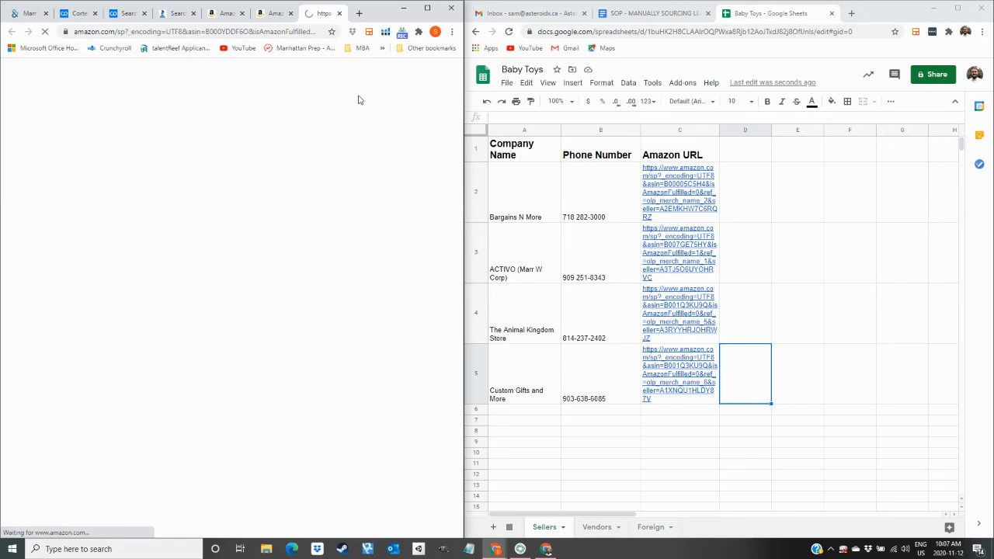
click(339, 13)
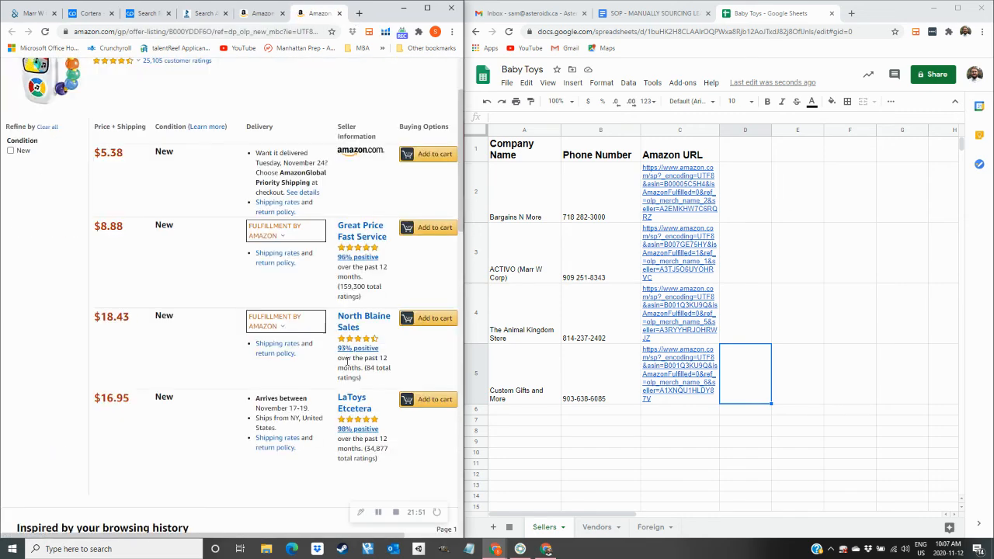
Open the LaToys Etcetera seller page in a new tab.
right_click(348, 402)
click(369, 407)
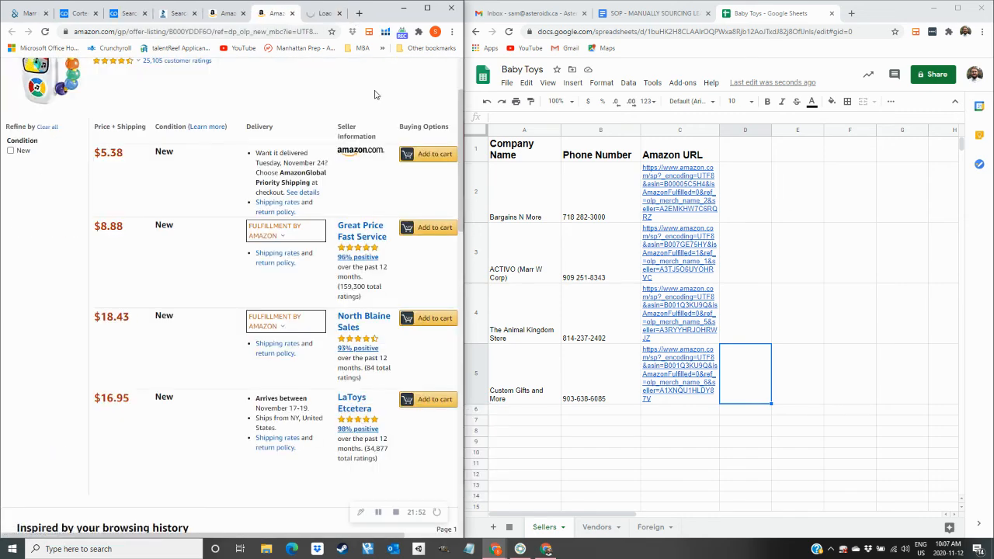
click(323, 12)
scroll(337, 251, down, 2)
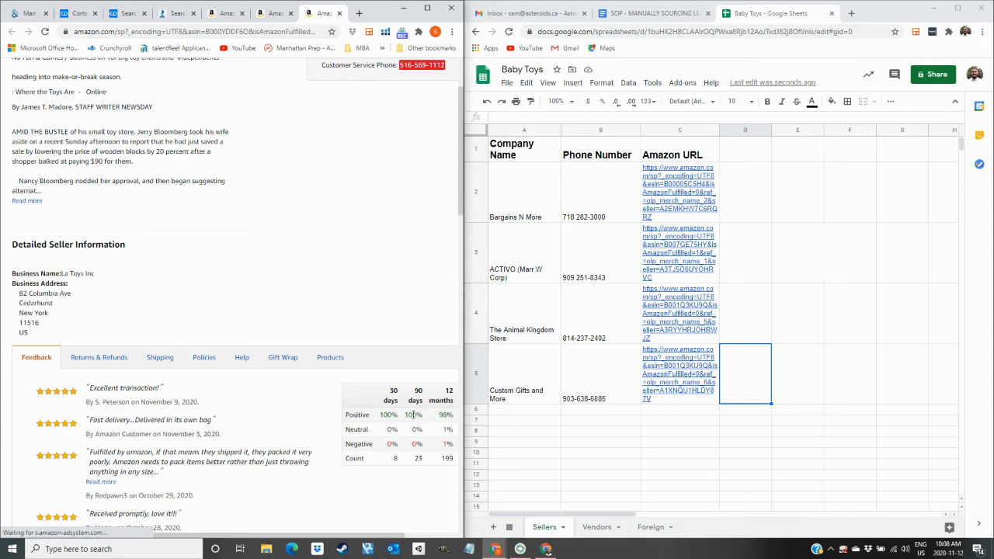
scroll(390, 287, up, 1)
Paste LaToys Etcetera into A6 and its phone number into B6 as plain text.
drag(187, 77, 82, 75)
key(ctrl+c)
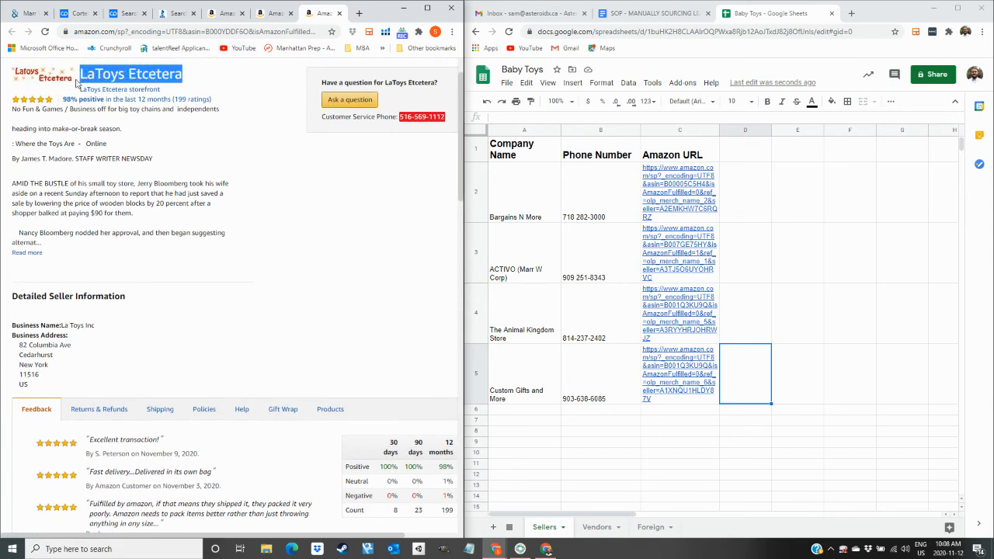
click(536, 414)
key(ctrl+v)
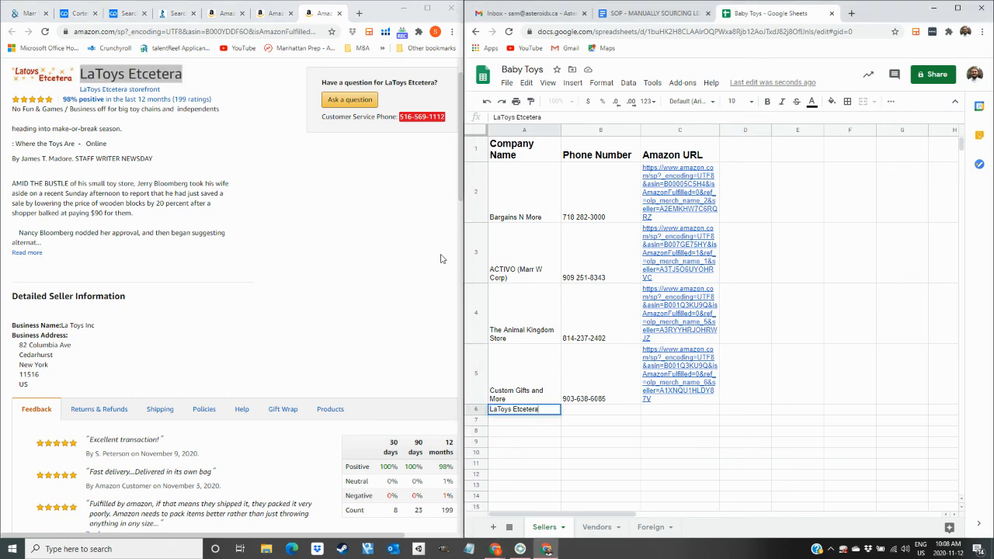
drag(450, 123, 405, 137)
key(ctrl+c)
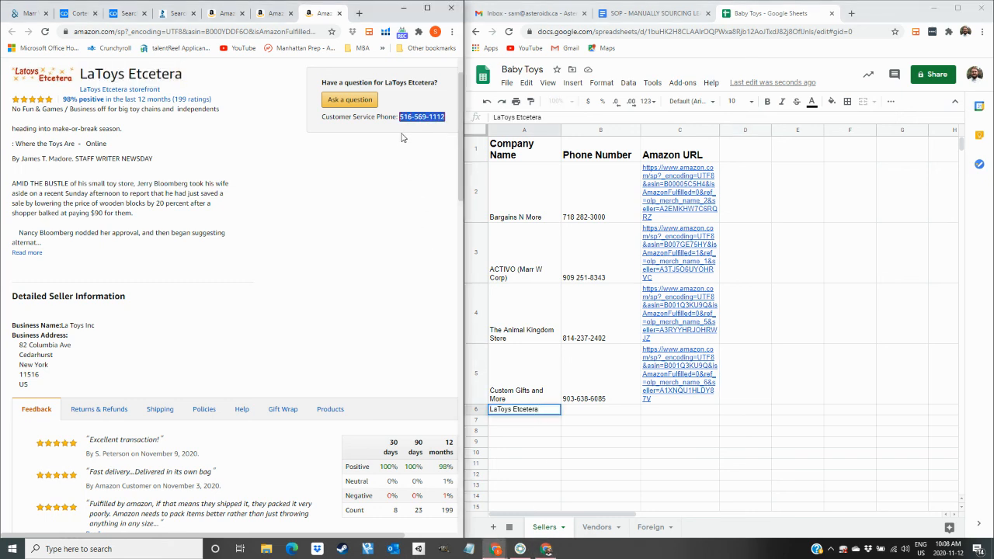
click(612, 411)
key(ctrl+v)
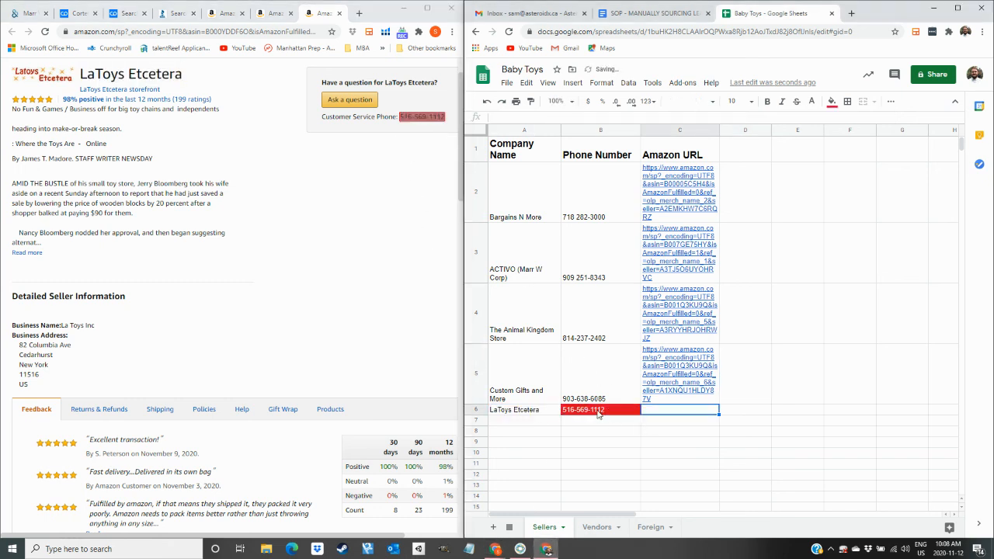
click(487, 101)
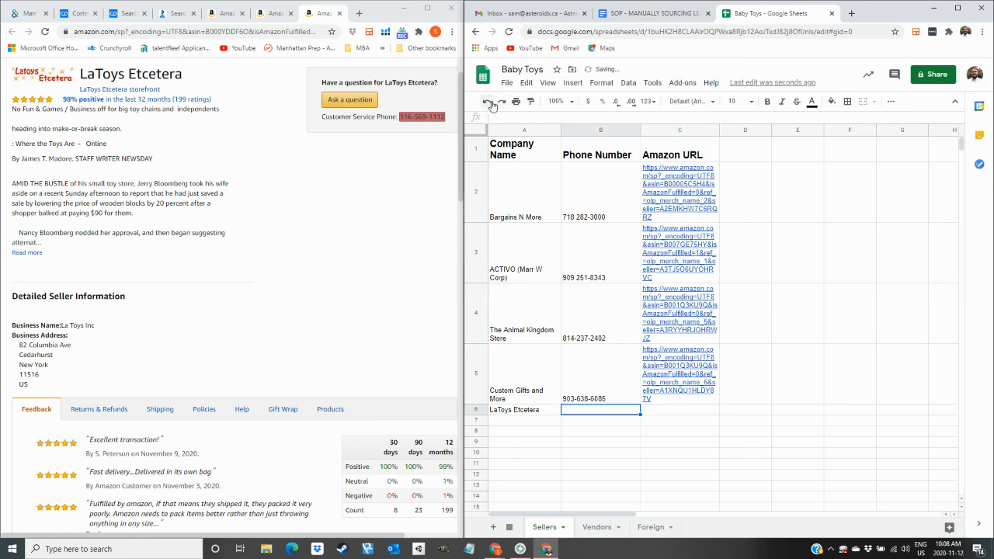
double_click(611, 407)
key(ctrl+v)
key(Tab)
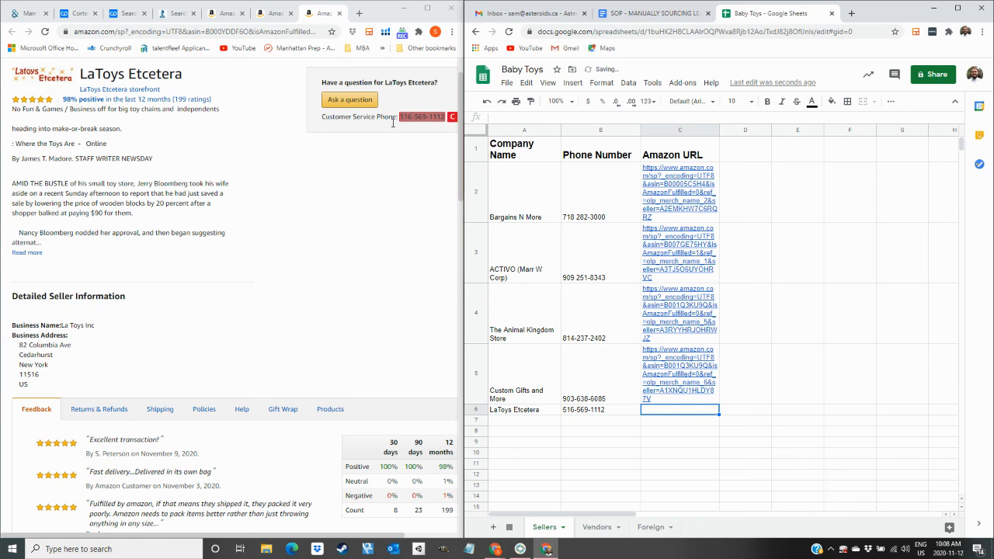
Copy the LaToys Etcetera seller page URL into C6.
scroll(283, 81, up, 1)
click(317, 31)
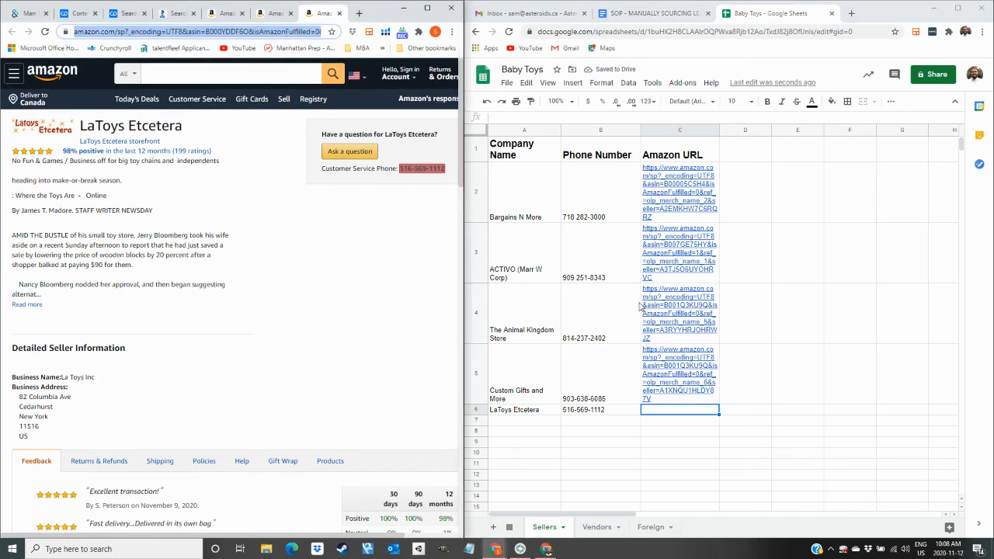
key(ctrl+c)
double_click(676, 417)
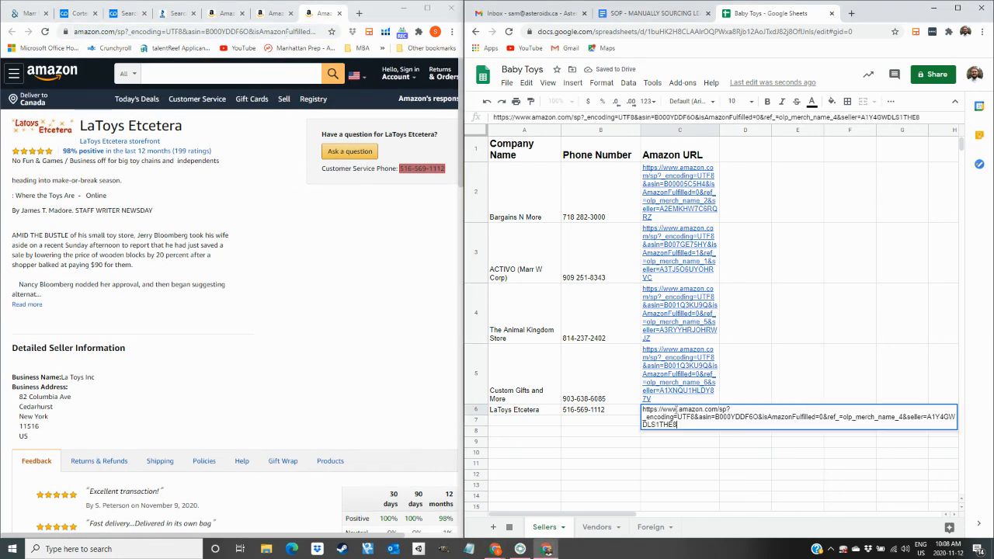
key(ctrl+v)
key(Tab)
scroll(746, 311, down, 1)
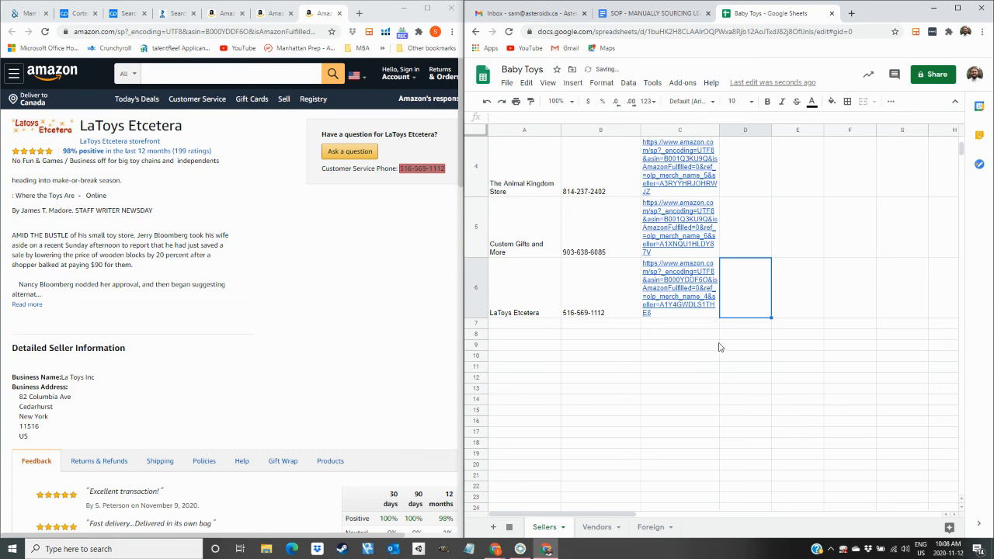
scroll(719, 347, up, 1)
scroll(388, 431, down, 3)
scroll(390, 431, up, 3)
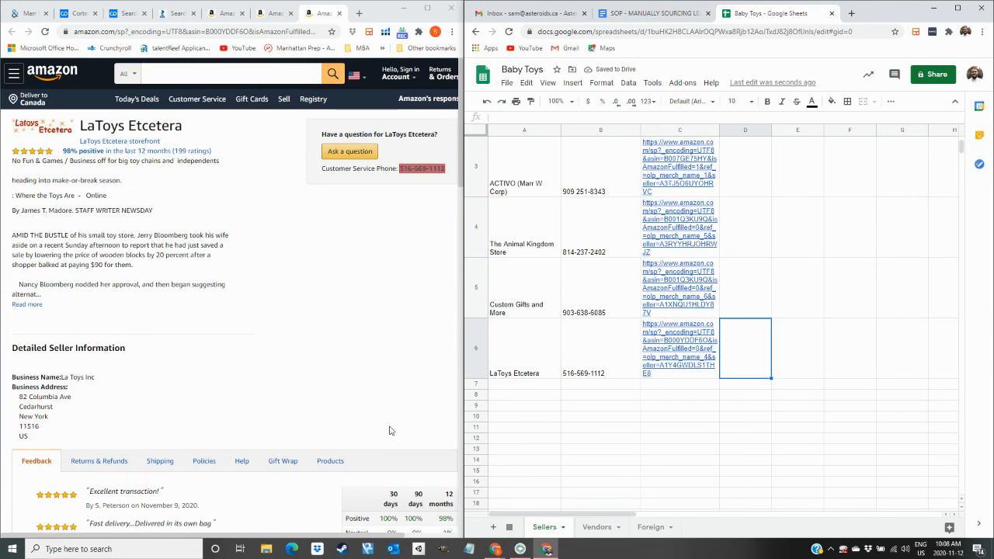
click(677, 409)
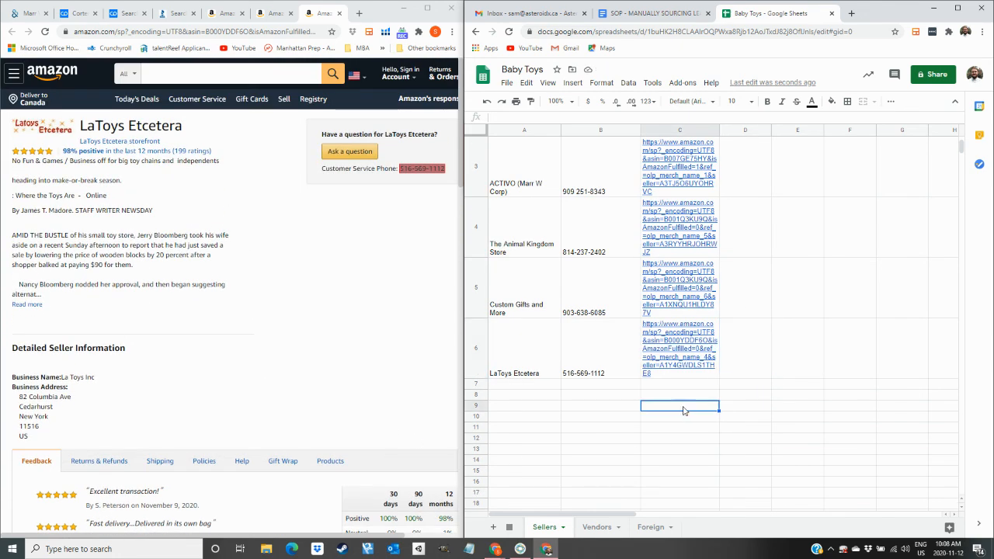
Close the LaToys Etcetera seller page and the offer-listing tab.
scroll(569, 384, up, 2)
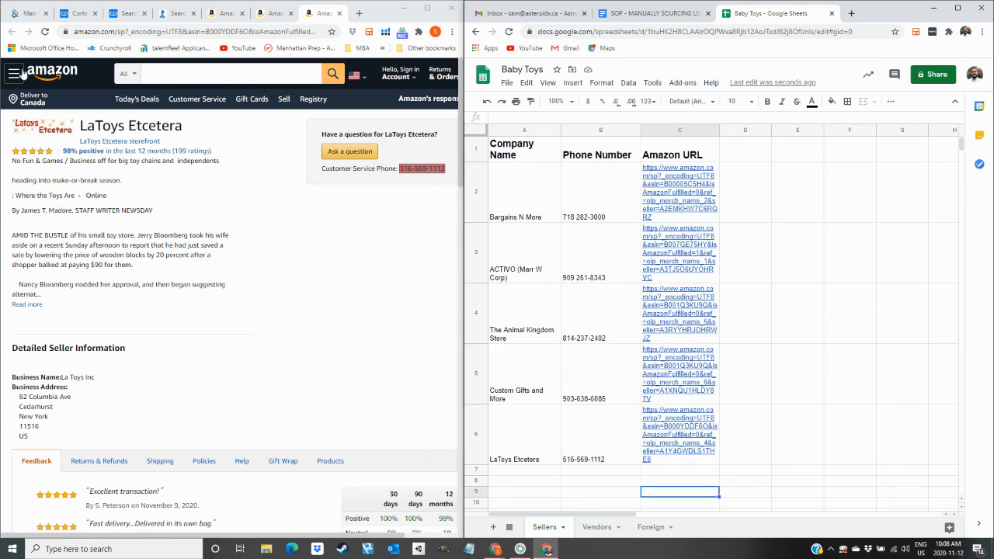
click(30, 14)
click(81, 12)
click(122, 13)
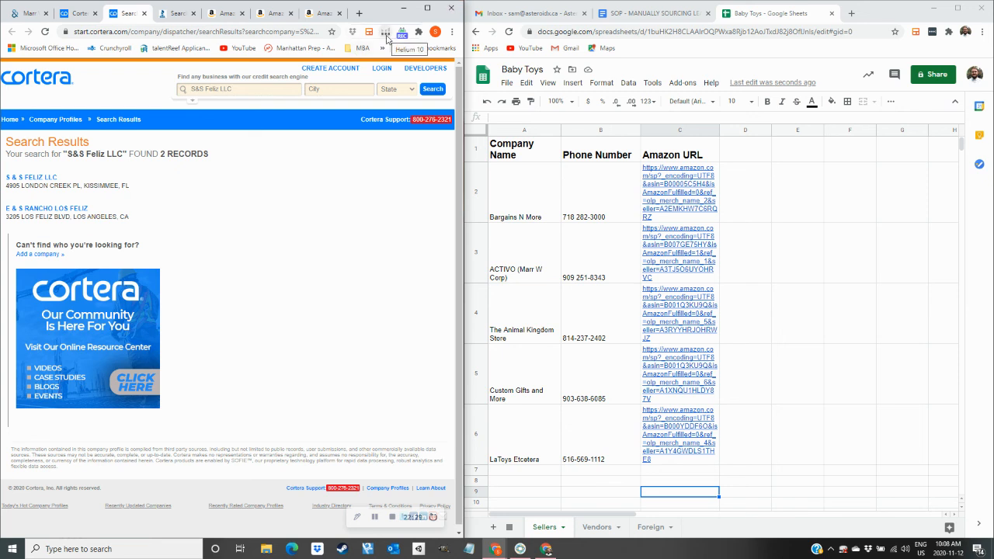
click(322, 13)
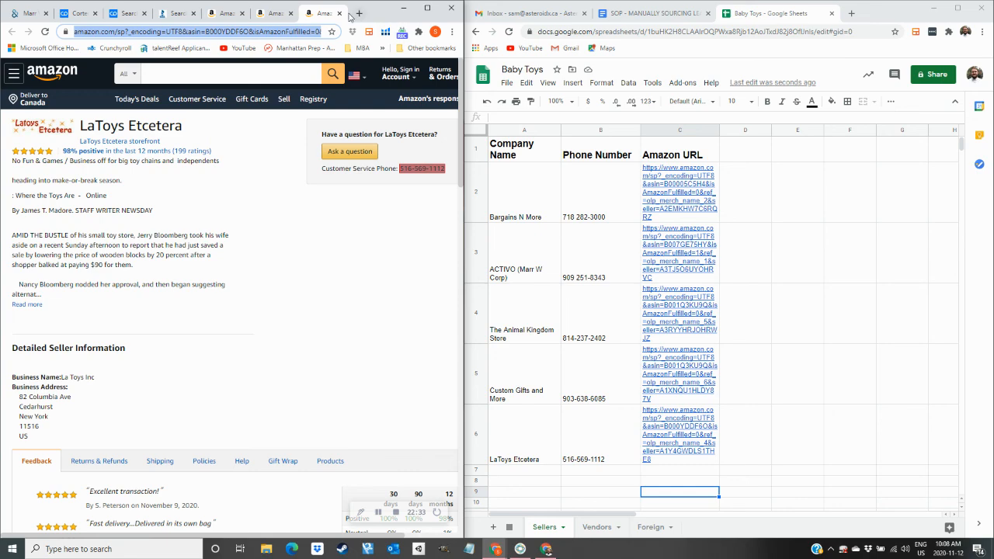
click(339, 14)
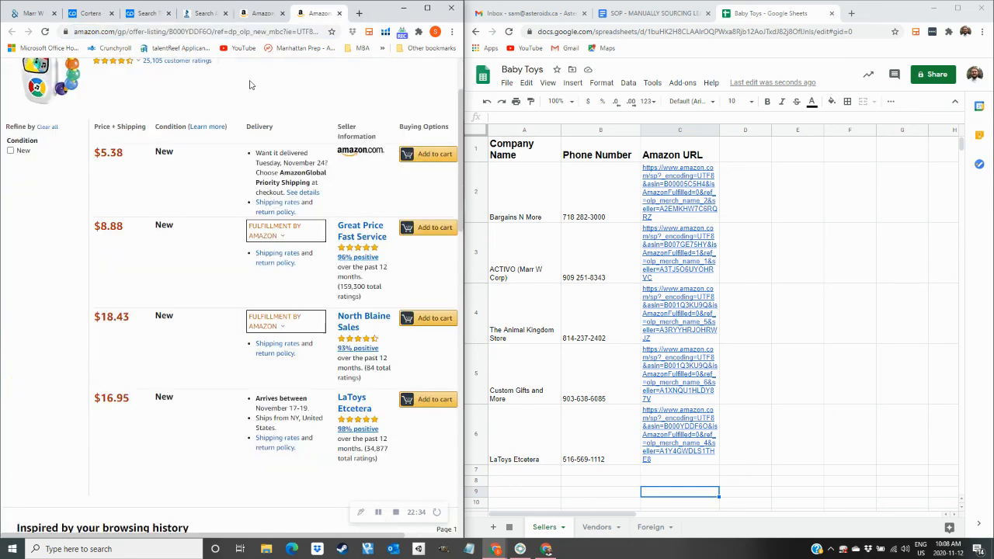
click(340, 14)
Scroll the baby toys search results down to the page numbers.
scroll(291, 226, up, 5)
scroll(291, 225, down, 4)
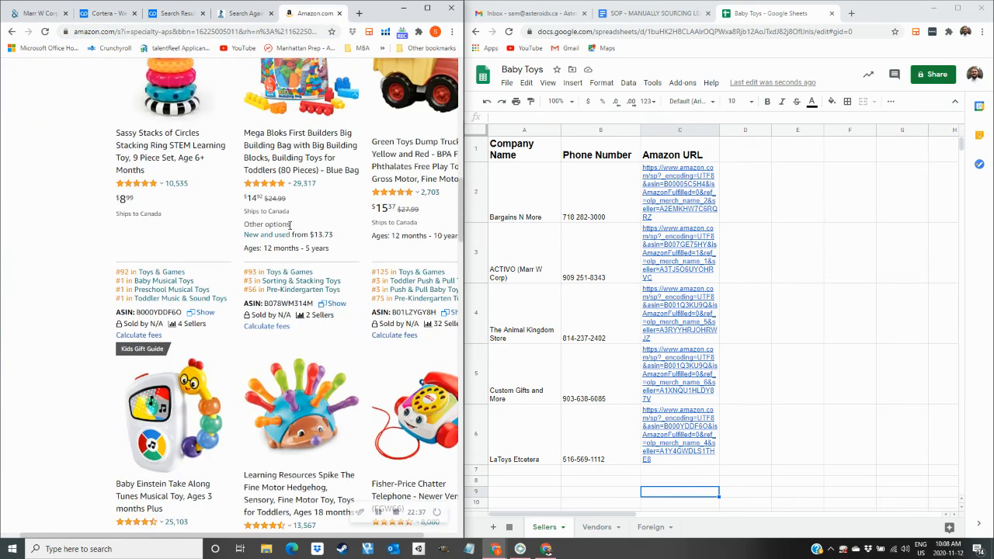
scroll(291, 225, down, 2)
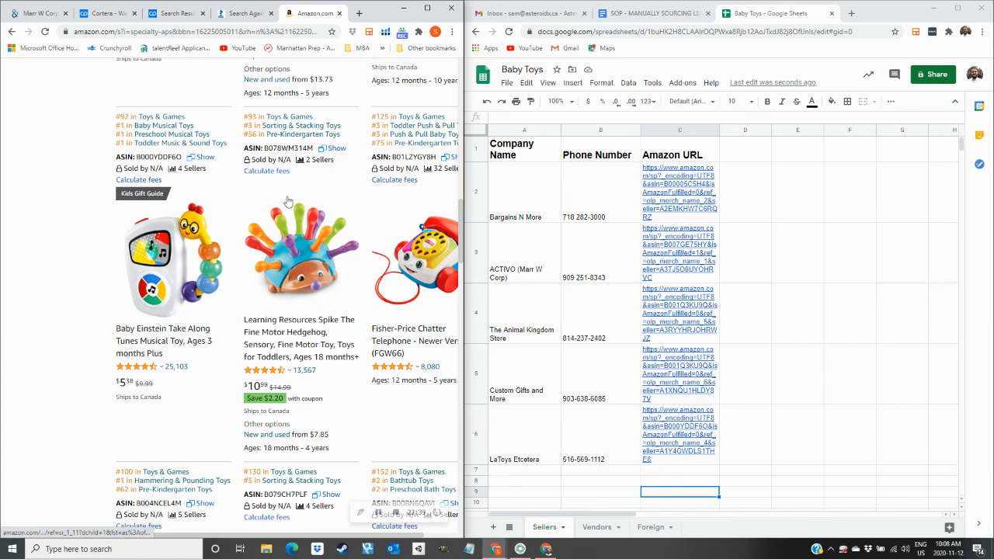
scroll(295, 327, down, 4)
scroll(295, 327, down, 10)
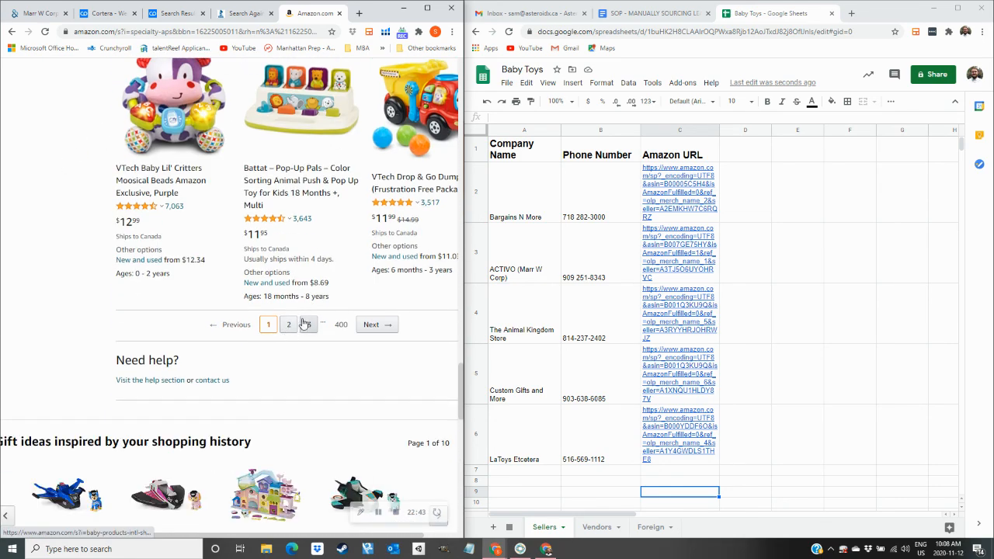
mouse_move(333, 325)
mouse_down()
mouse_move(348, 335)
mouse_move(334, 337)
mouse_up()
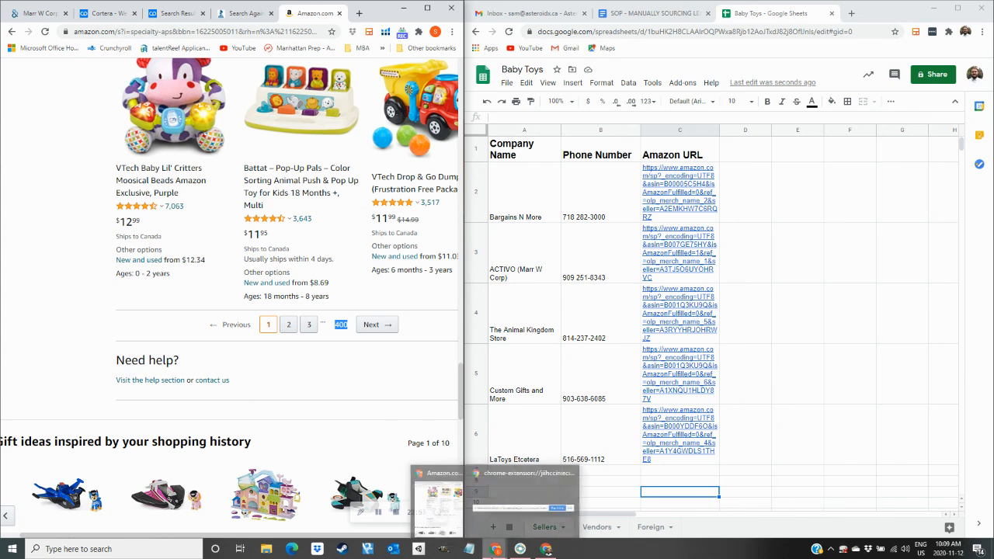
Bring up the SOP - MANUALLY SOURCING LEADS doc and scroll to its PROCEDURE steps.
click(621, 25)
scroll(699, 311, down, 5)
scroll(733, 310, up, 10)
scroll(738, 280, down, 8)
scroll(739, 272, down, 2)
scroll(741, 278, up, 10)
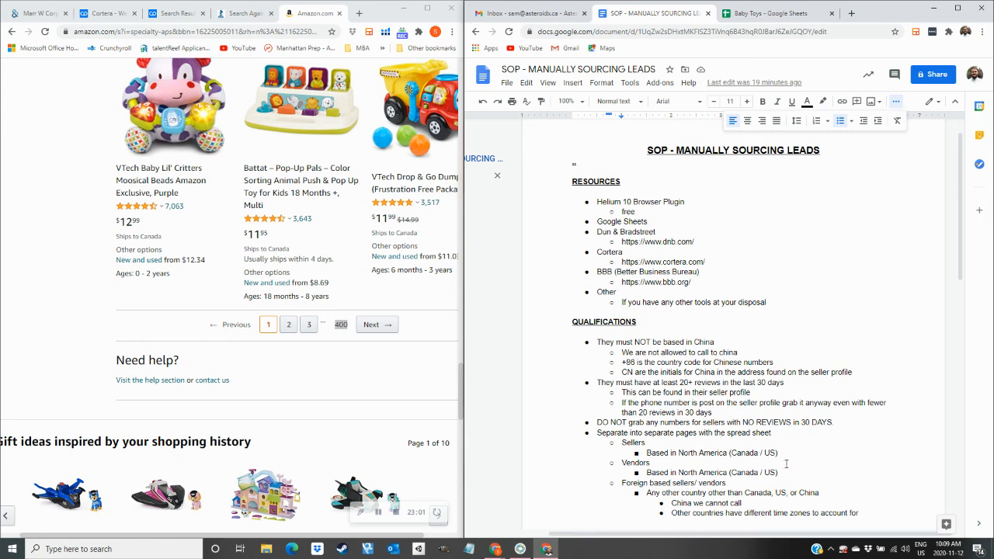
scroll(647, 245, down, 5)
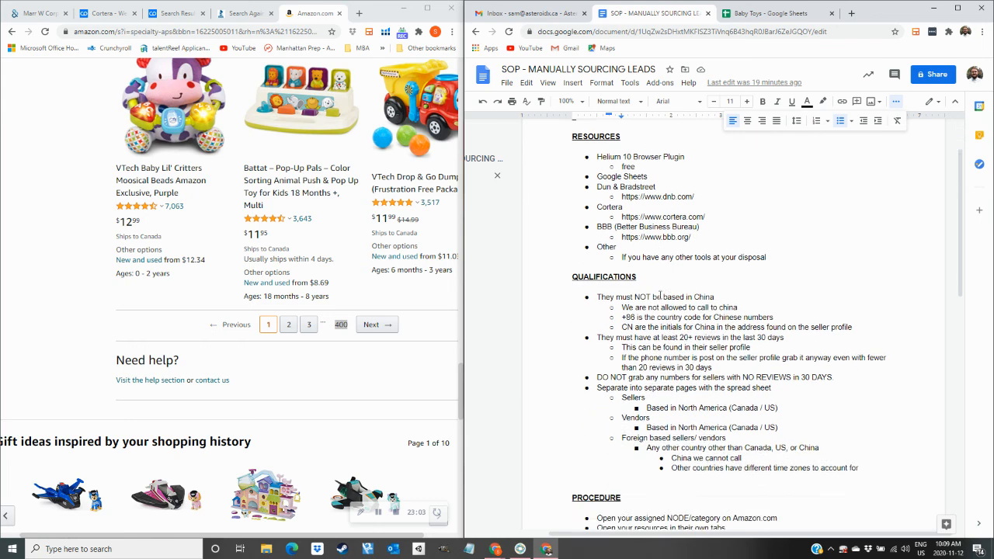
scroll(659, 352, down, 5)
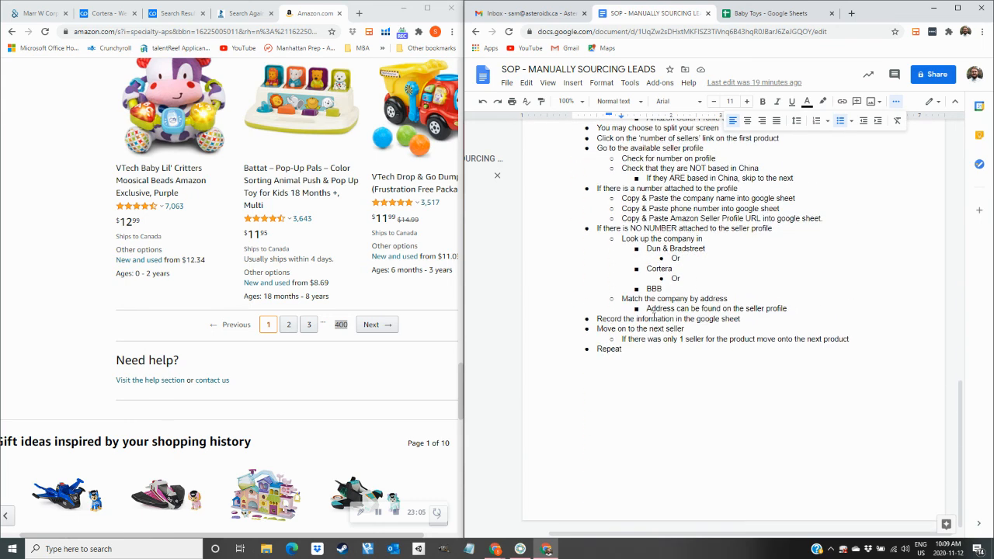